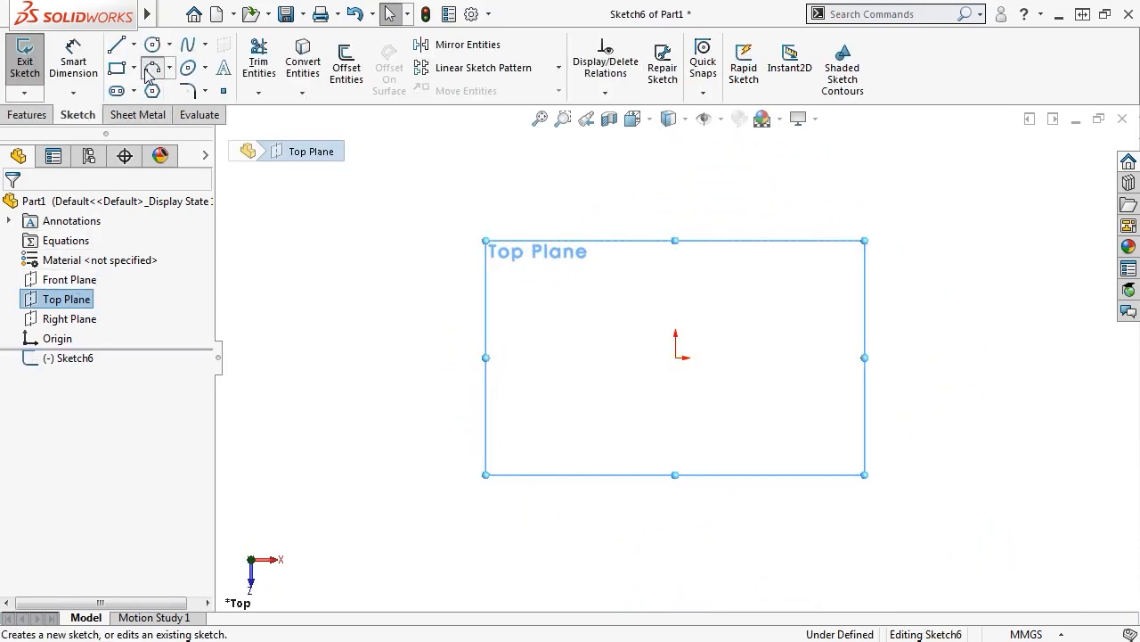
Sketch a three-point arc around the origin on the Top Plane, with its opening facing the positive X side.
{"action": "left_click", "coordinate": [152, 67]}
{"action": "left_click", "coordinate": [719, 291]}
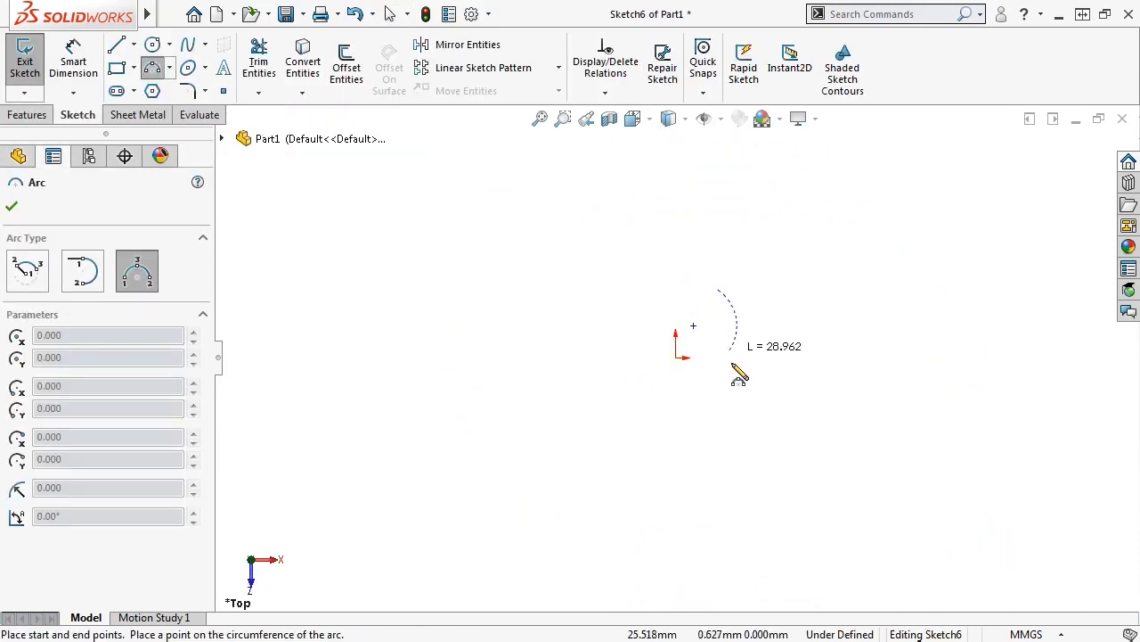
{"action": "left_click", "coordinate": [728, 420]}
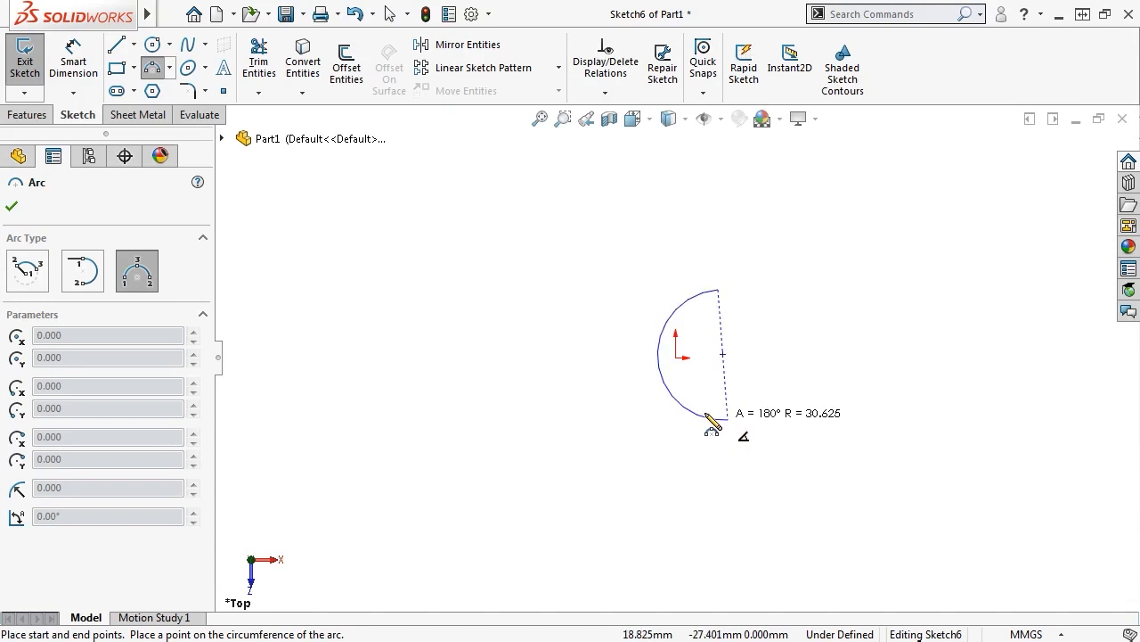
{"action": "left_click", "coordinate": [634, 410]}
{"action": "key", "text": "Escape"}
Place the arc's center on the origin and stretch its upper endpoint around to about X 44.6, Y -6.7 mm, leaving a small gap.
{"action": "left_click_drag", "start_coordinate": [686, 361], "coordinate": [677, 359]}
{"action": "left_click", "coordinate": [708, 363]}
{"action": "scroll", "coordinate": [706, 363], "scroll_direction": "down", "scroll_amount": 2}
{"action": "scroll", "coordinate": [709, 370], "scroll_direction": "down", "scroll_amount": 2}
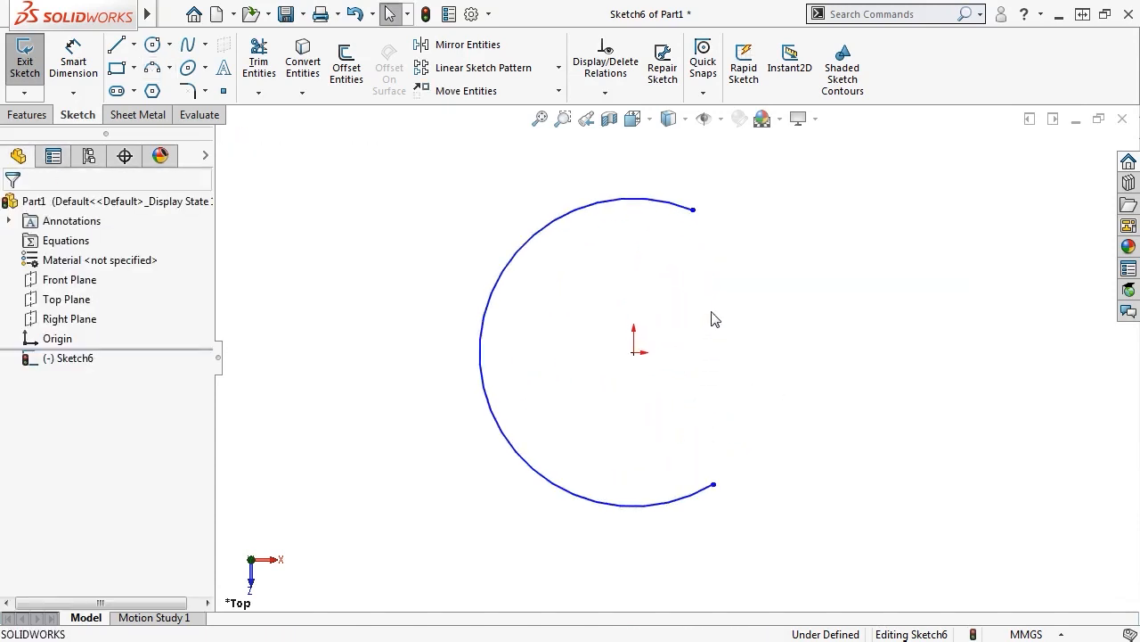
{"action": "left_click_drag", "start_coordinate": [694, 211], "coordinate": [833, 385]}
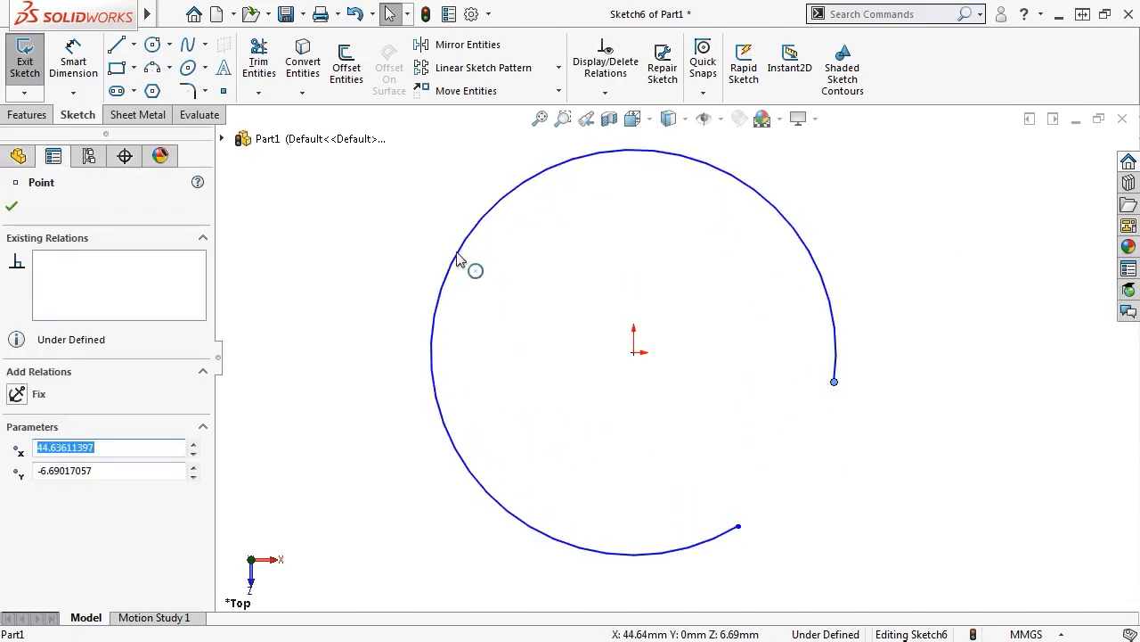
Create a 0.762 mm thick base flange from the open arc, extending its depth upward into a tall band.
{"action": "left_click", "coordinate": [140, 114]}
{"action": "left_click", "coordinate": [40, 73]}
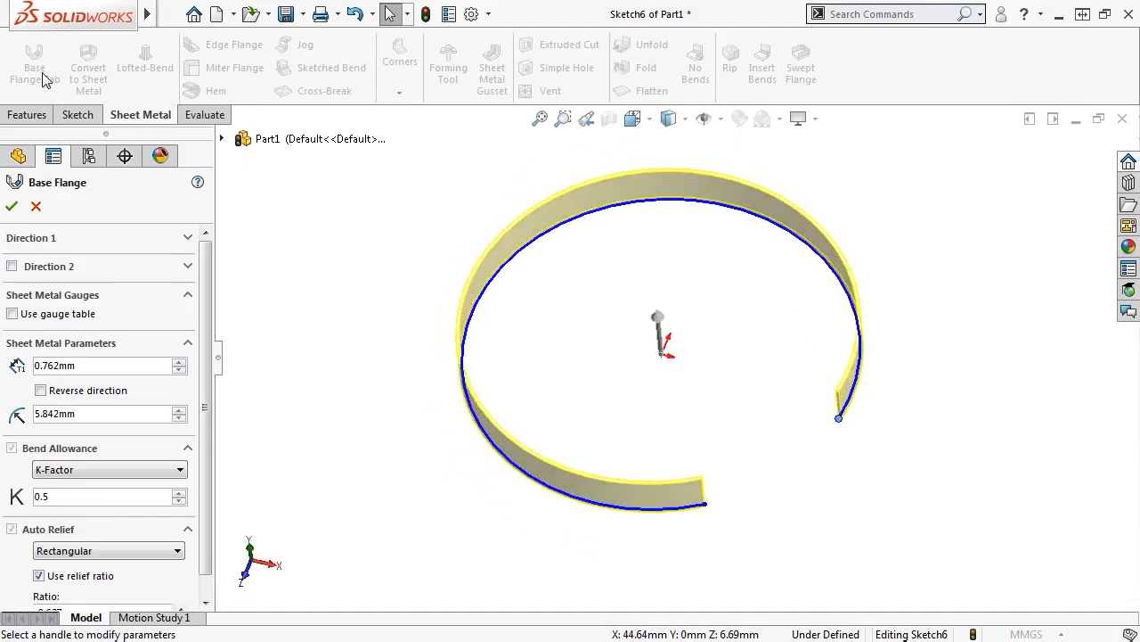
{"action": "mouse_move", "coordinate": [670, 306]}
{"action": "left_mouse_down"}
{"action": "mouse_move", "coordinate": [674, 214]}
{"action": "mouse_move", "coordinate": [660, 198]}
{"action": "left_mouse_up"}
{"action": "left_click", "coordinate": [11, 205]}
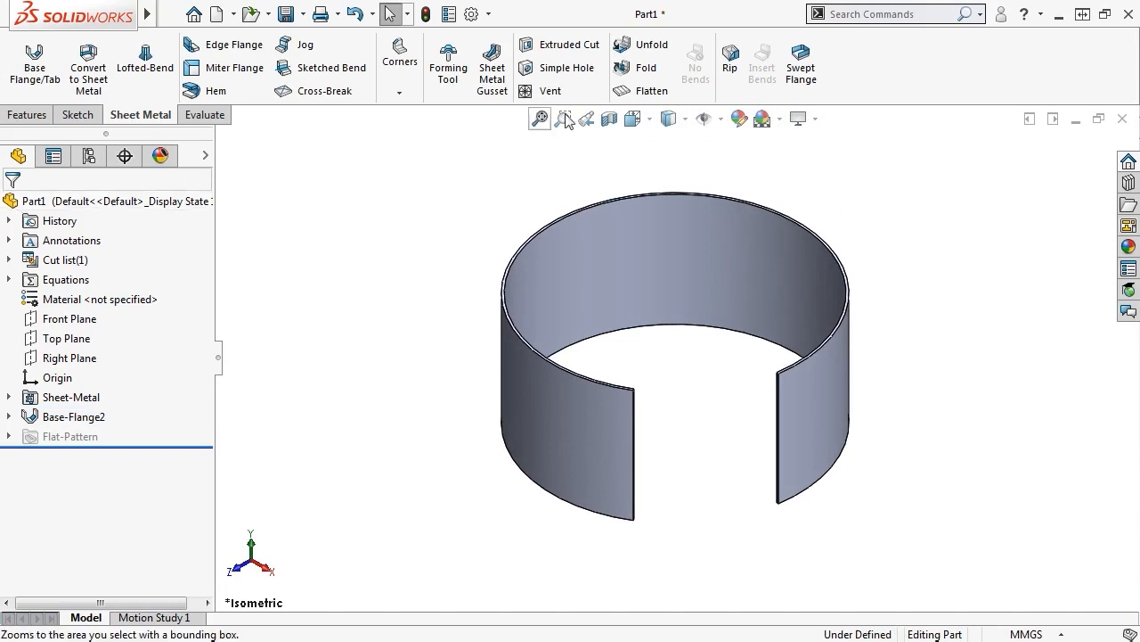
Flatten the rolled band to inspect its flat pattern, and return it to the rolled shape.
{"action": "left_click", "coordinate": [651, 90]}
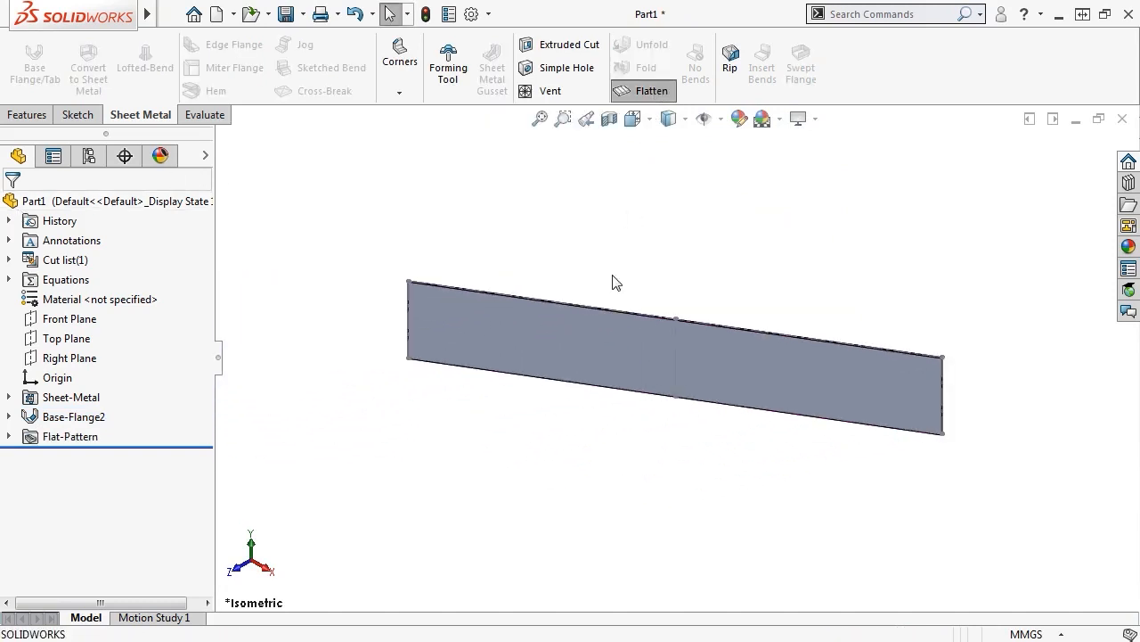
{"action": "middle_click_drag", "start_coordinate": [611, 280], "coordinate": [591, 224]}
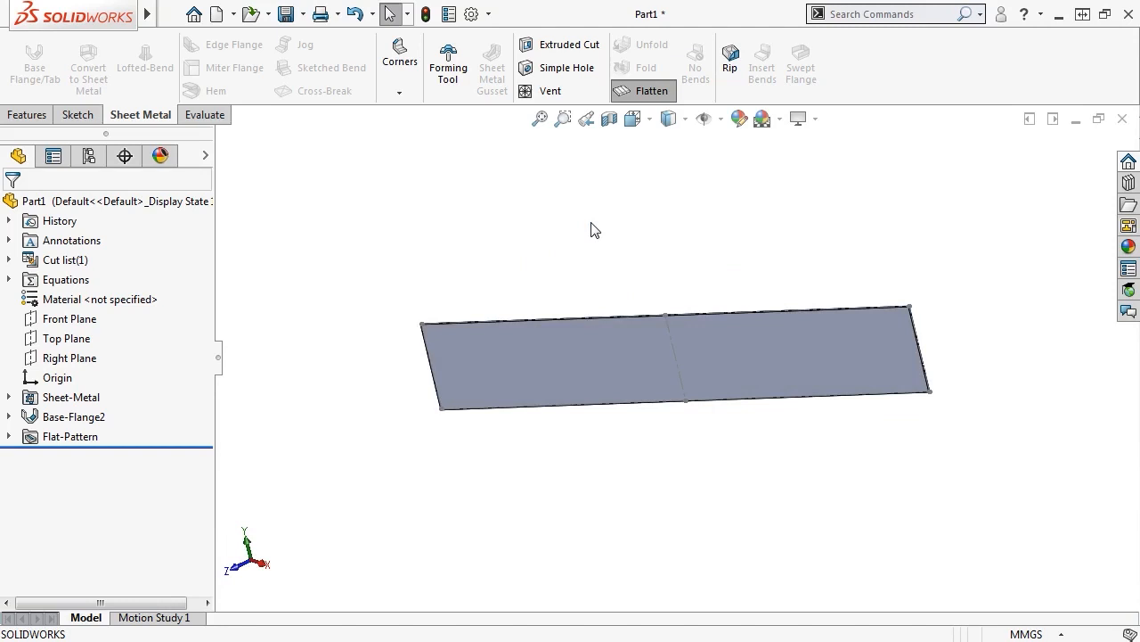
{"action": "left_click", "coordinate": [629, 94]}
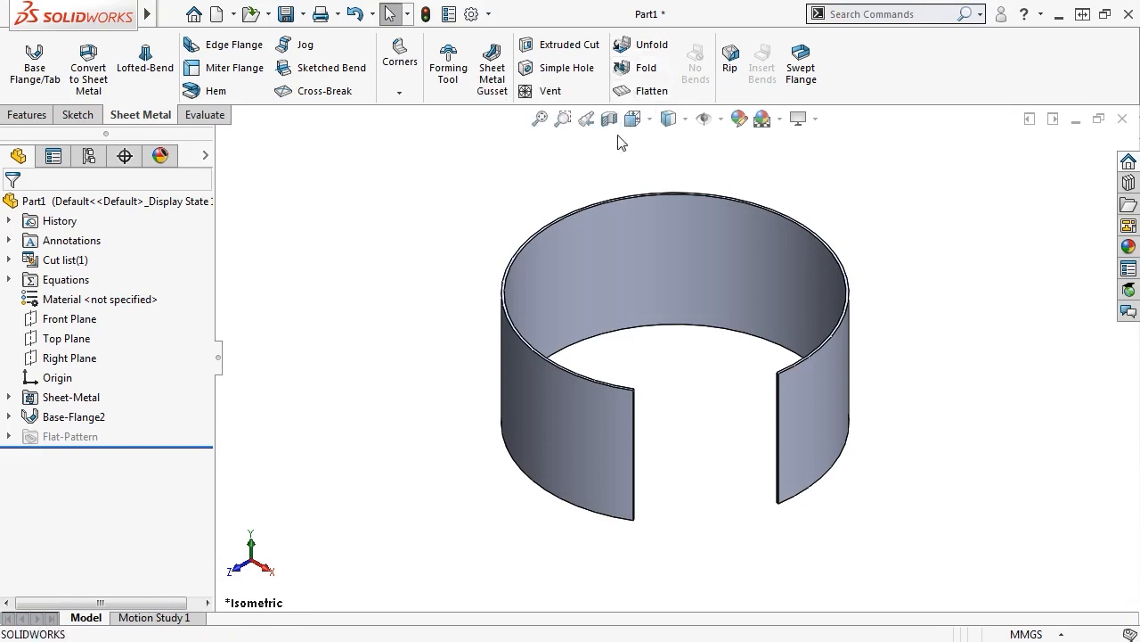
Switch to the Cone part and shell it to a 0.10 in wall, removing the top and bottom faces.
{"action": "key", "text": "ctrl+Tab"}
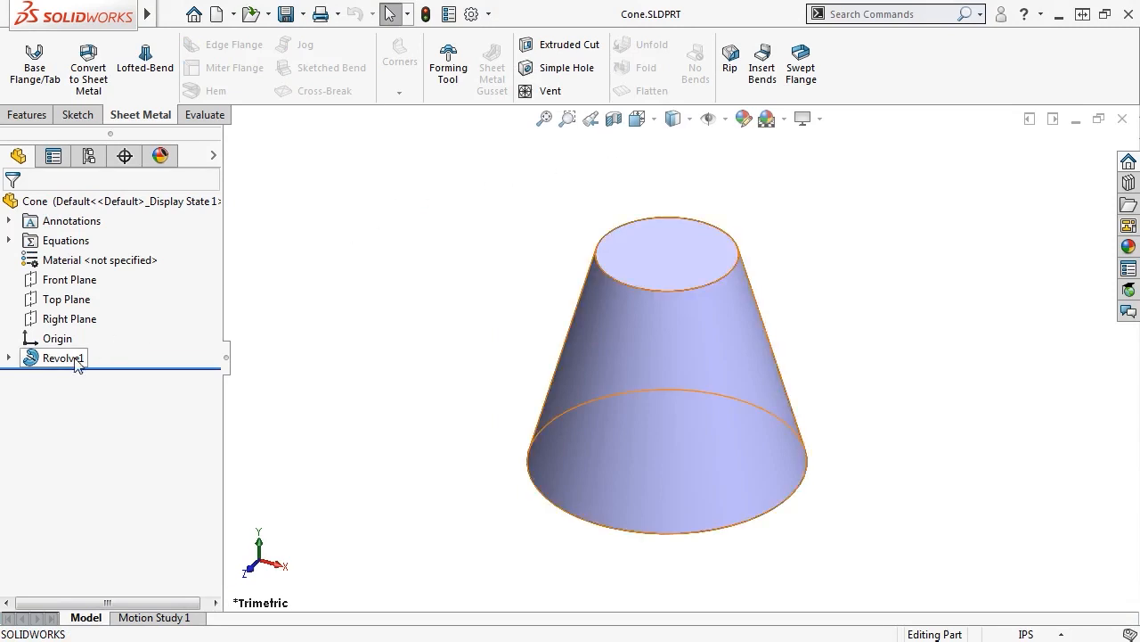
{"action": "mouse_move", "coordinate": [77, 364]}
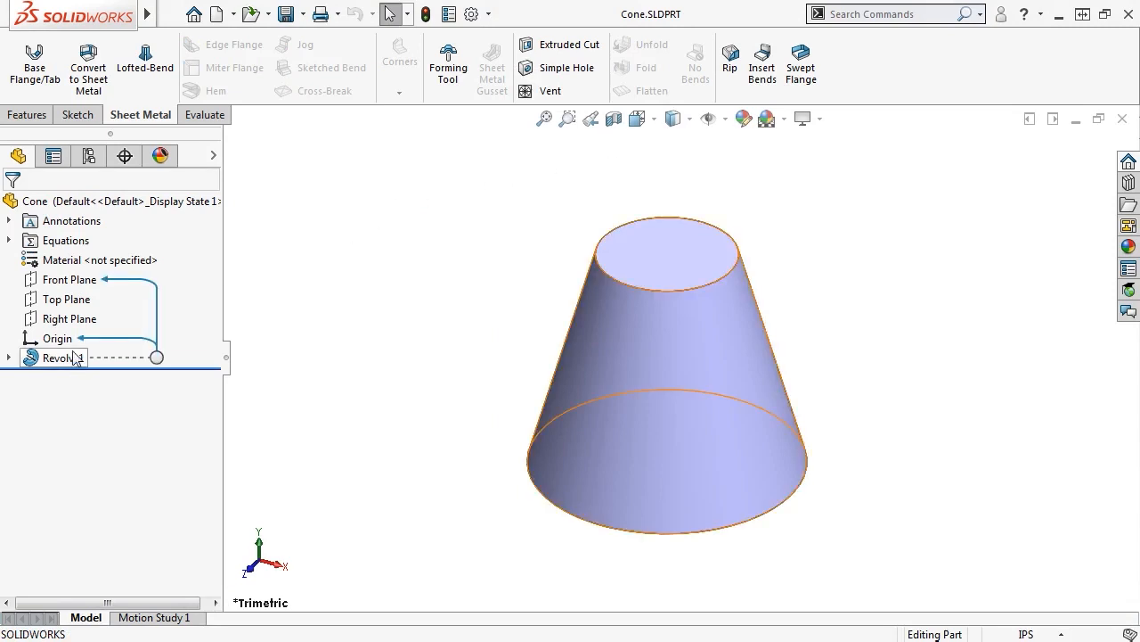
{"action": "left_click", "coordinate": [27, 114]}
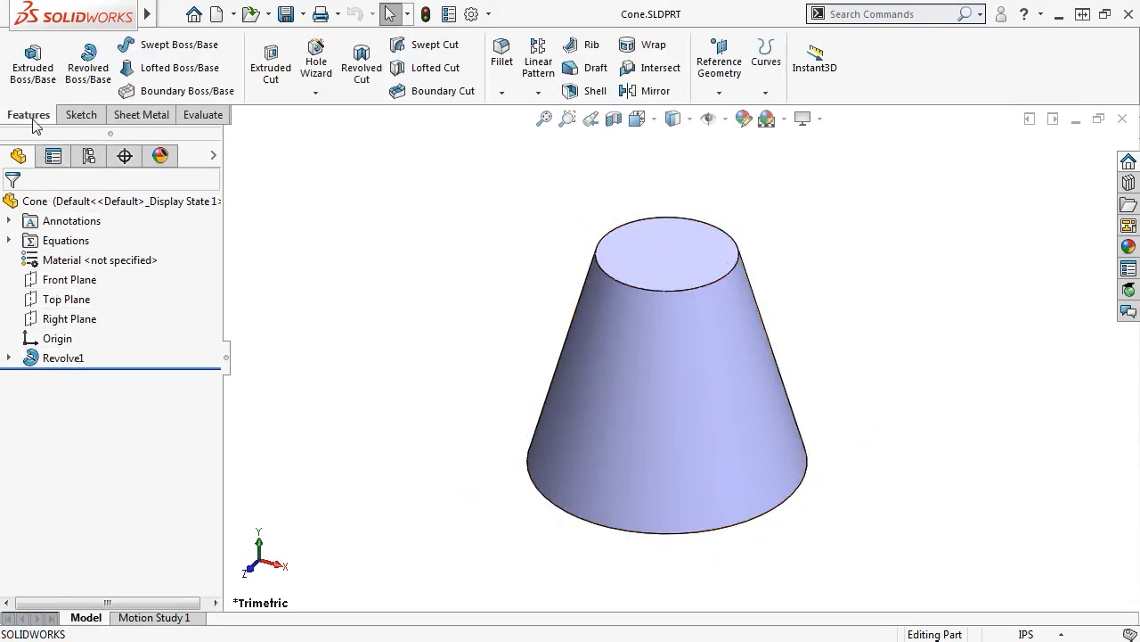
{"action": "left_click", "coordinate": [573, 95]}
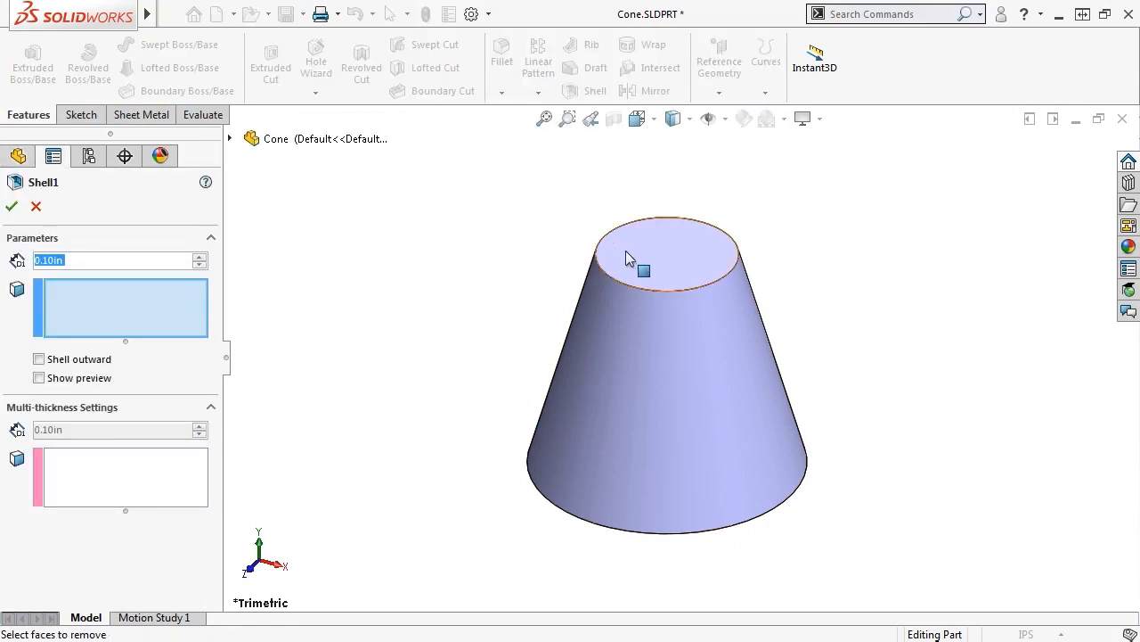
{"action": "left_click", "coordinate": [657, 268]}
{"action": "middle_click_drag", "start_coordinate": [679, 313], "coordinate": [675, 406]}
{"action": "left_click", "coordinate": [669, 472]}
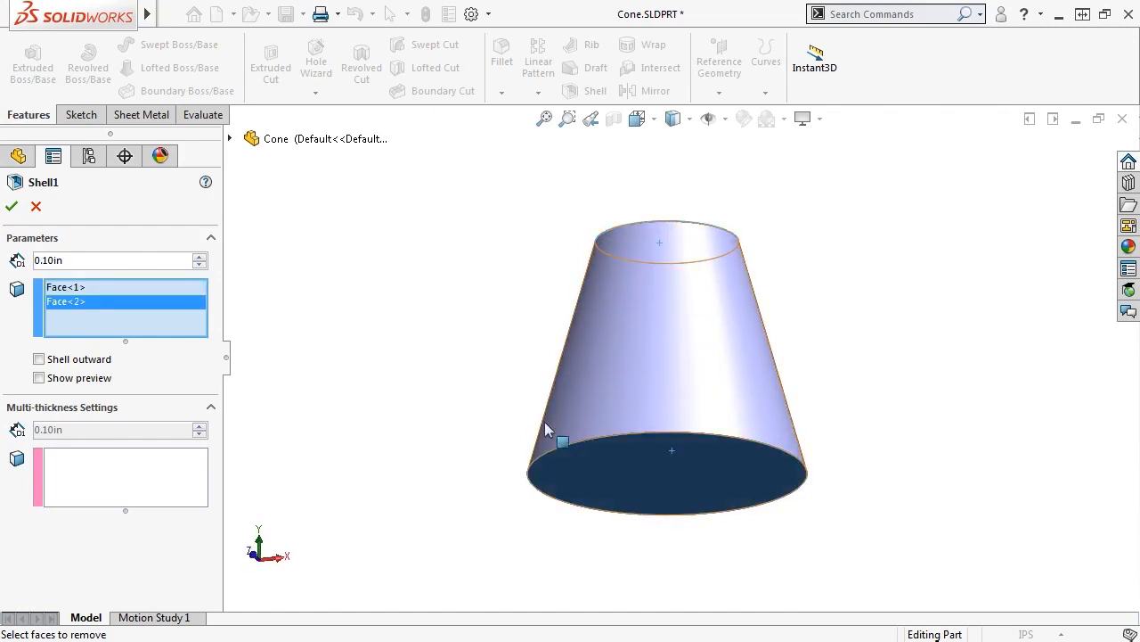
{"action": "left_click", "coordinate": [12, 206]}
{"action": "key", "text": "ctrl+7"}
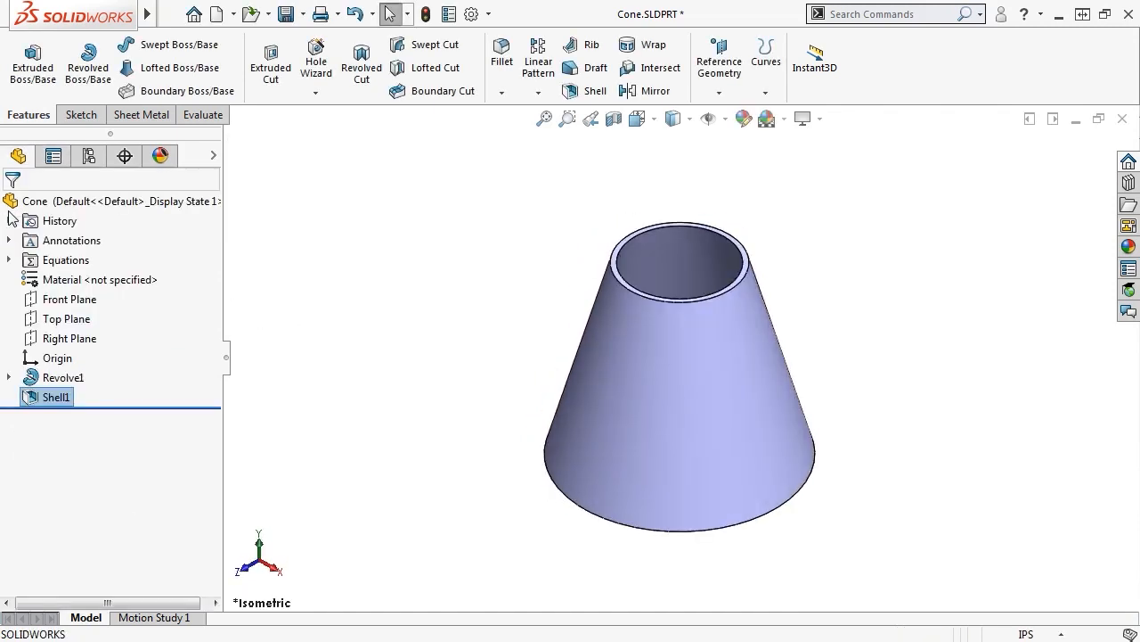
Sketch a long, narrow corner rectangle on the Top Plane, running from inside the cone's opening past its outer edge along X.
{"action": "left_click", "coordinate": [80, 318]}
{"action": "left_click", "coordinate": [91, 290]}
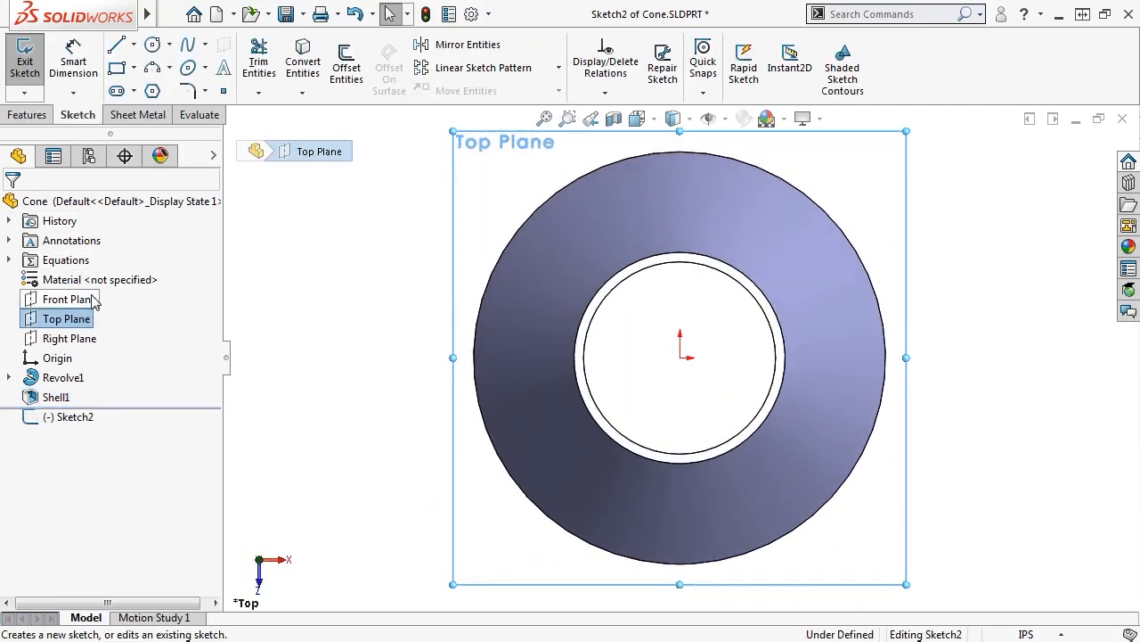
{"action": "left_click", "coordinate": [116, 68]}
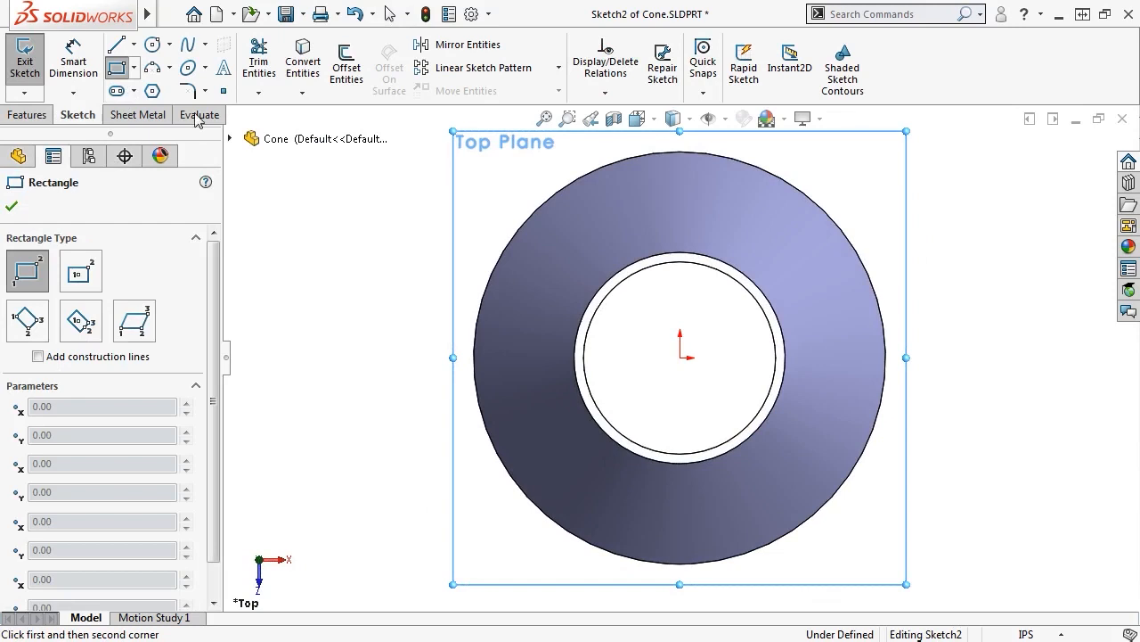
{"action": "left_click", "coordinate": [719, 358]}
{"action": "left_click", "coordinate": [910, 341]}
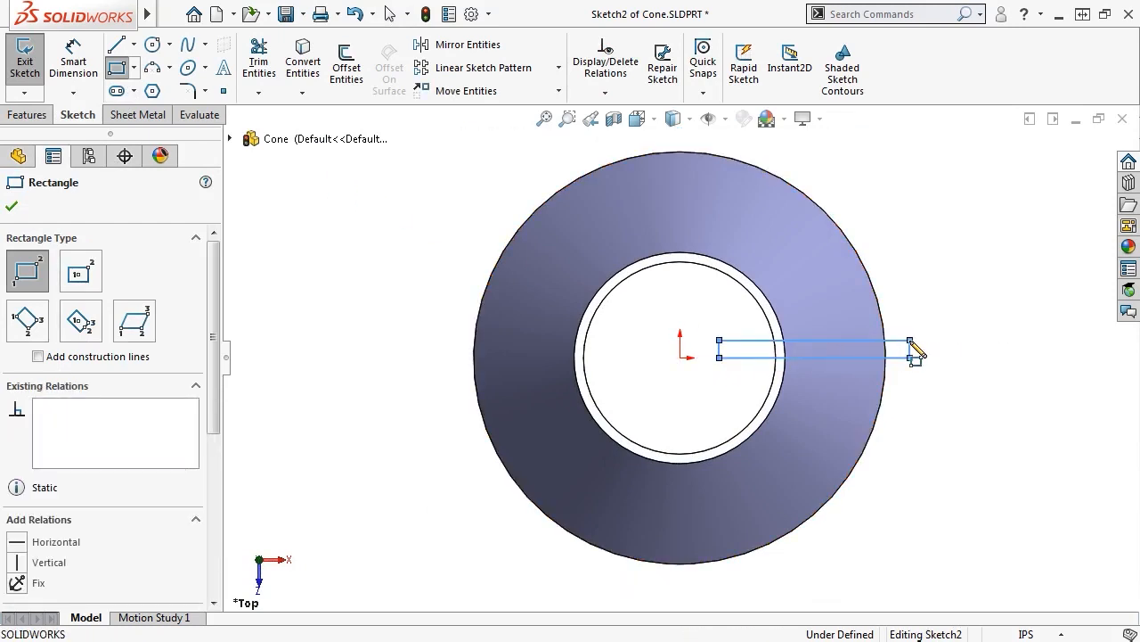
{"action": "key", "text": "Escape"}
Make the rectangle's lower inner corner coincident with the origin.
{"action": "left_click", "coordinate": [719, 357]}
{"action": "left_click", "coordinate": [681, 357], "text": "ctrl"}
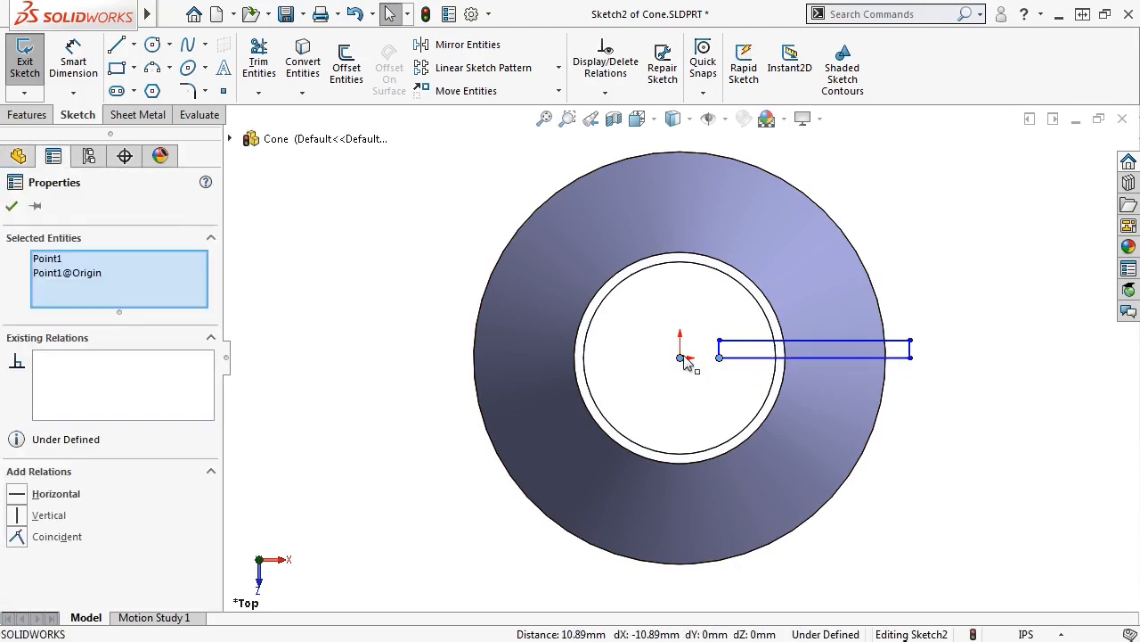
{"action": "left_click", "coordinate": [788, 273]}
{"action": "left_click", "coordinate": [694, 304]}
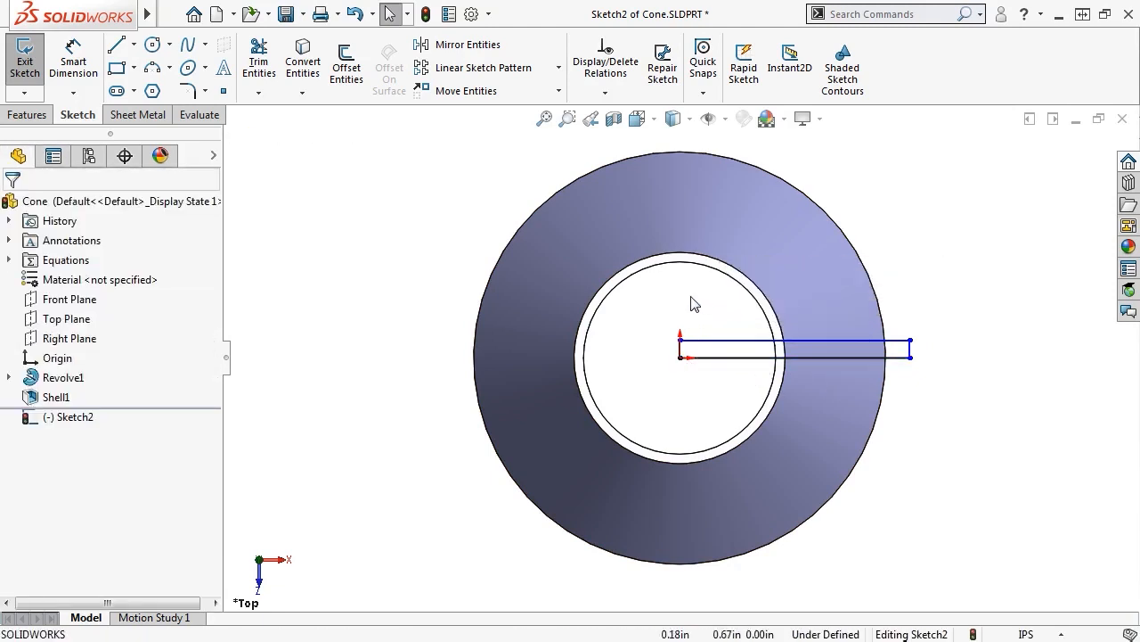
Cut the narrow rectangle Through All to slit the cone wall along its full height.
{"action": "left_click", "coordinate": [29, 68]}
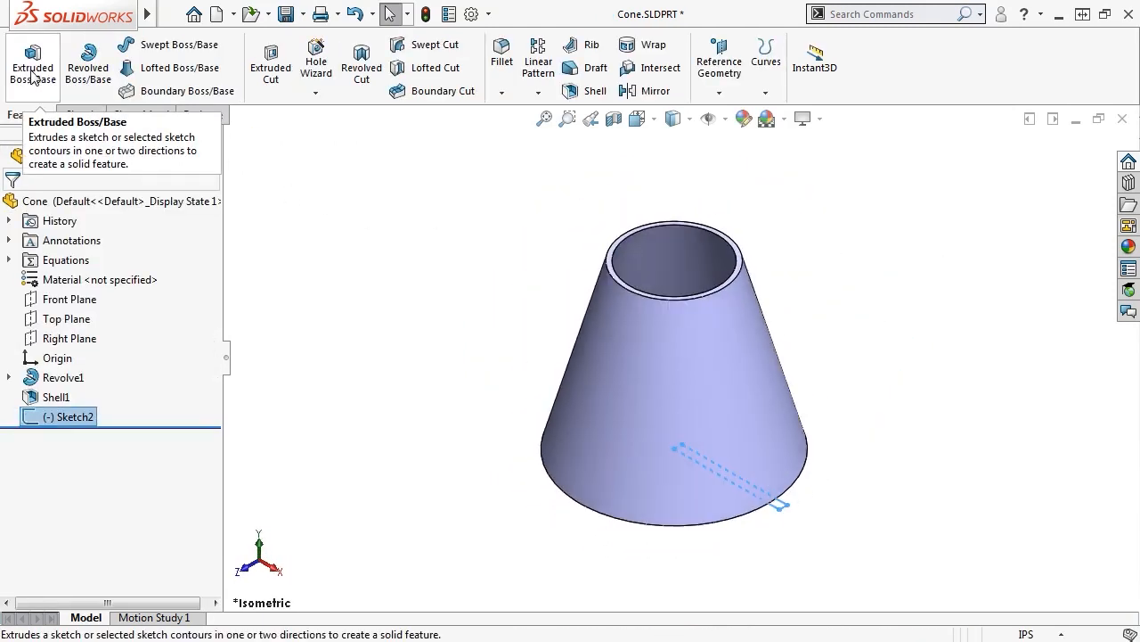
{"action": "left_click", "coordinate": [270, 66]}
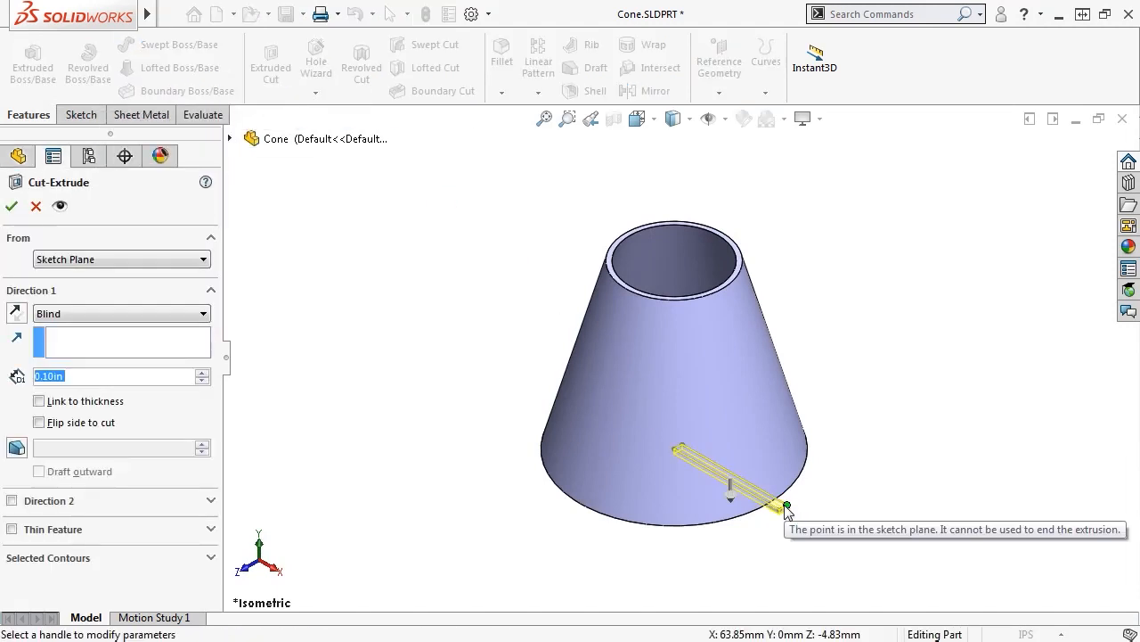
{"action": "left_click", "coordinate": [203, 313]}
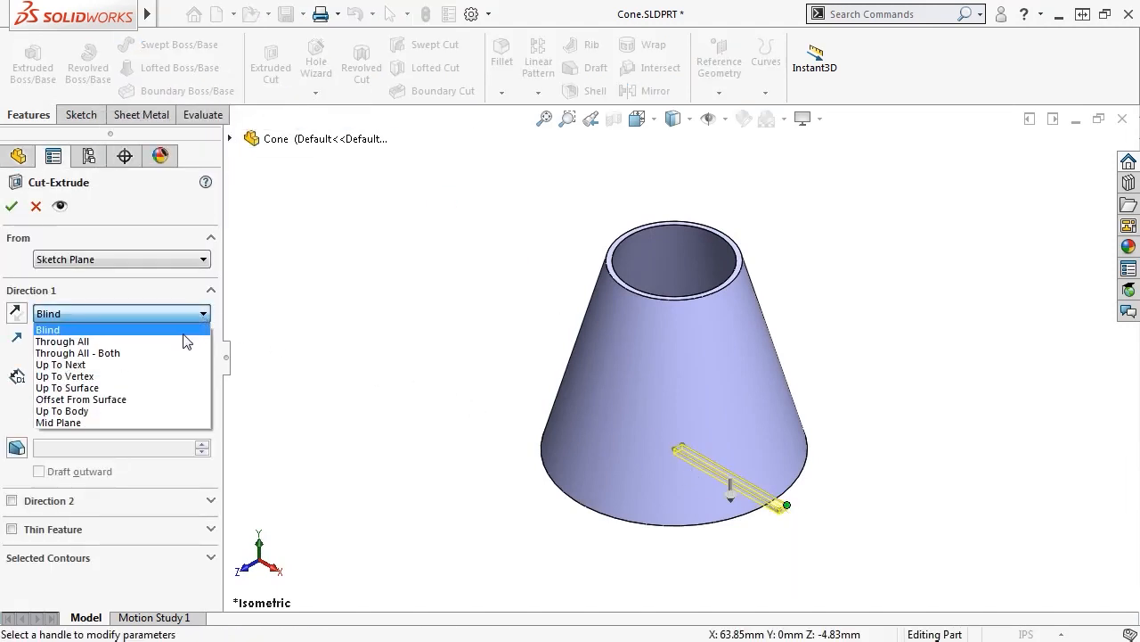
{"action": "left_click", "coordinate": [187, 341]}
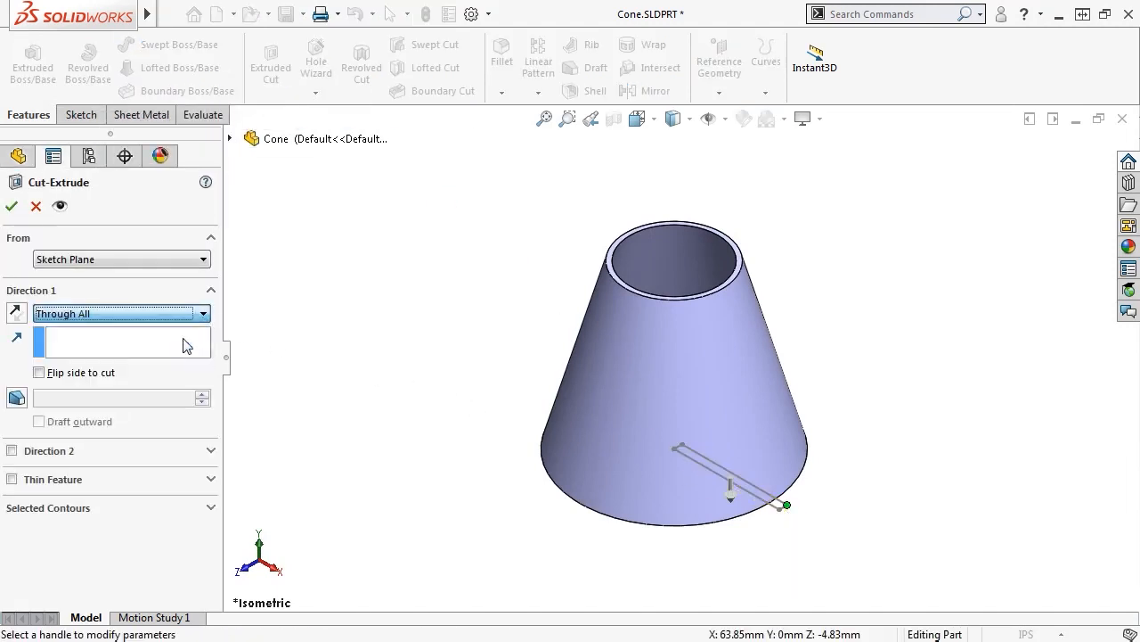
{"action": "left_click", "coordinate": [11, 207]}
Convert the slit cone to sheet metal with Insert Bends, using an edge of the slit as the fixed edge and a 0.23 in bend radius.
{"action": "left_click", "coordinate": [131, 117]}
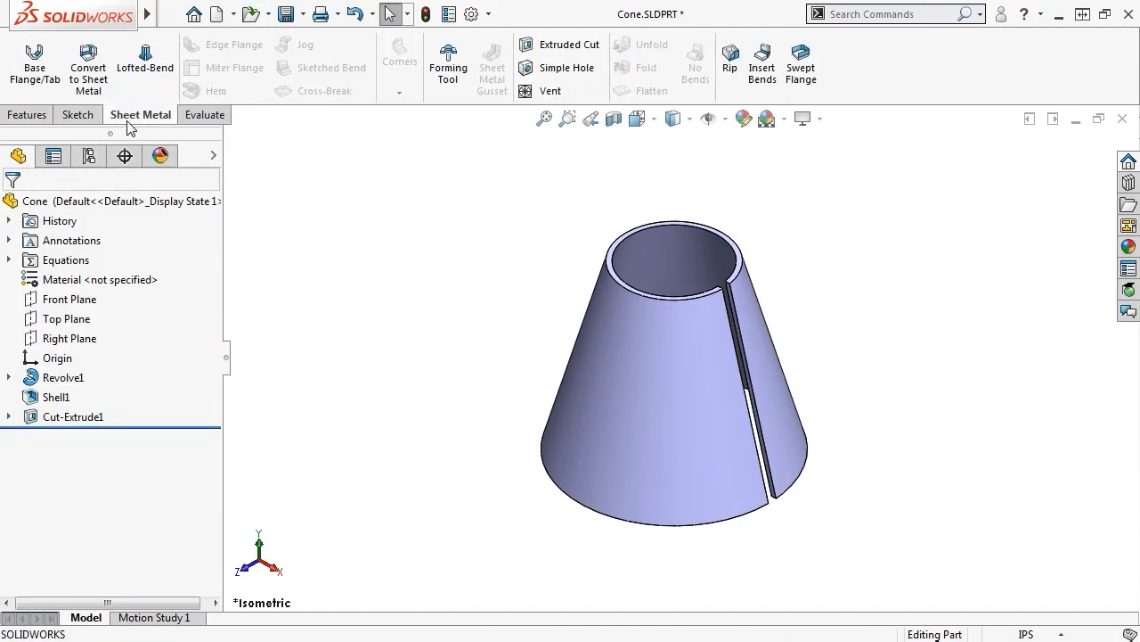
{"action": "left_click", "coordinate": [759, 69]}
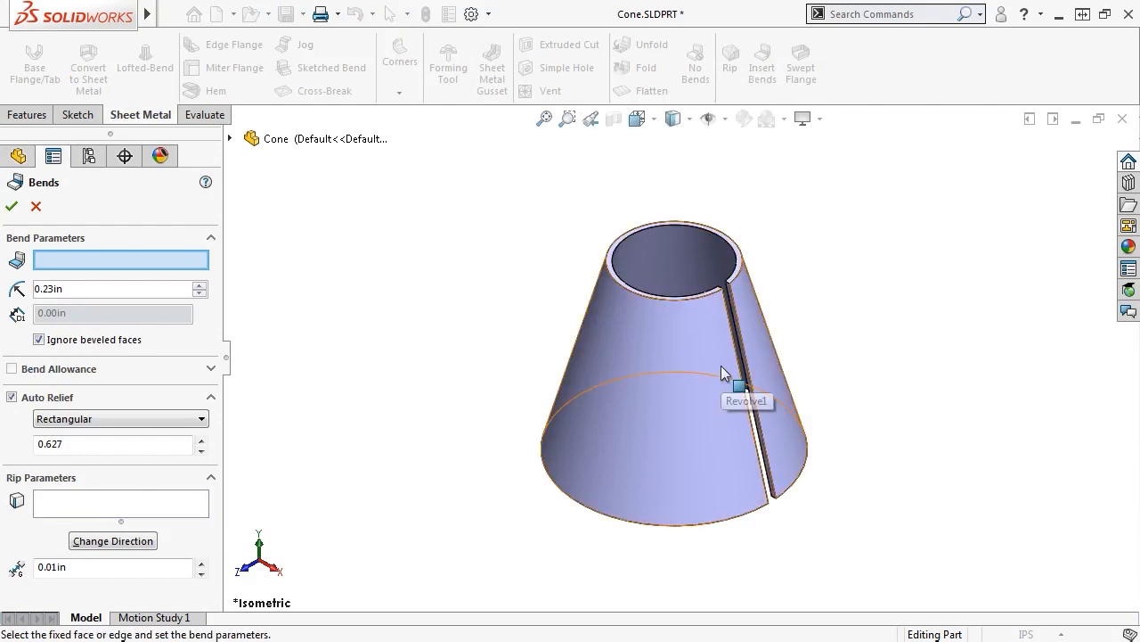
{"action": "middle_click_drag", "start_coordinate": [720, 365], "coordinate": [634, 374]}
{"action": "scroll", "coordinate": [623, 381], "scroll_direction": "up", "scroll_amount": 6}
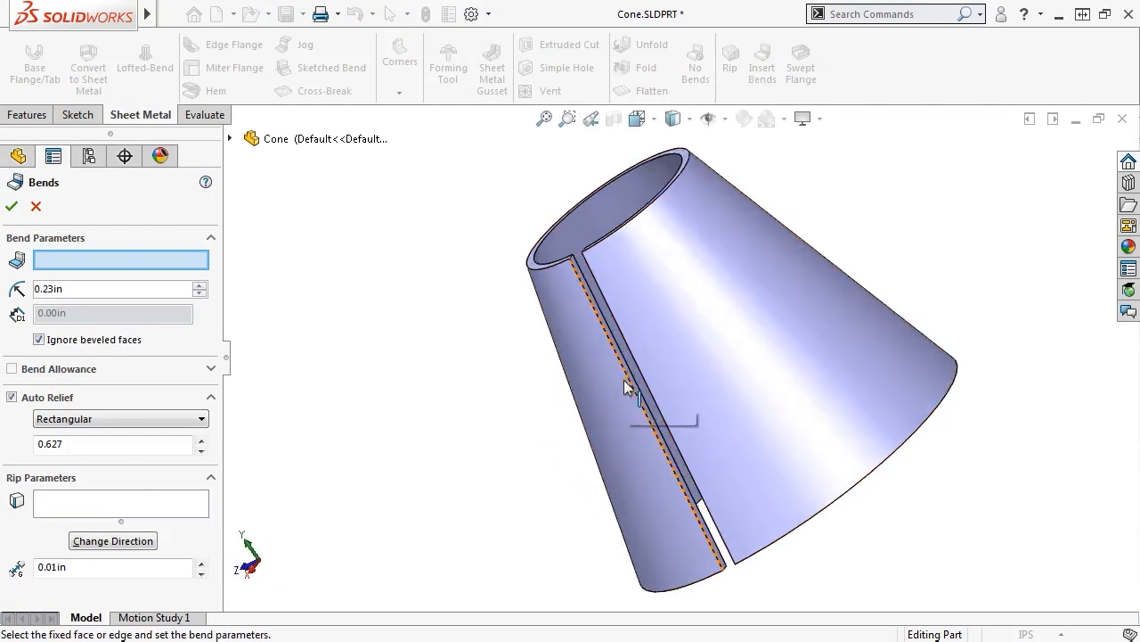
{"action": "left_click", "coordinate": [664, 368]}
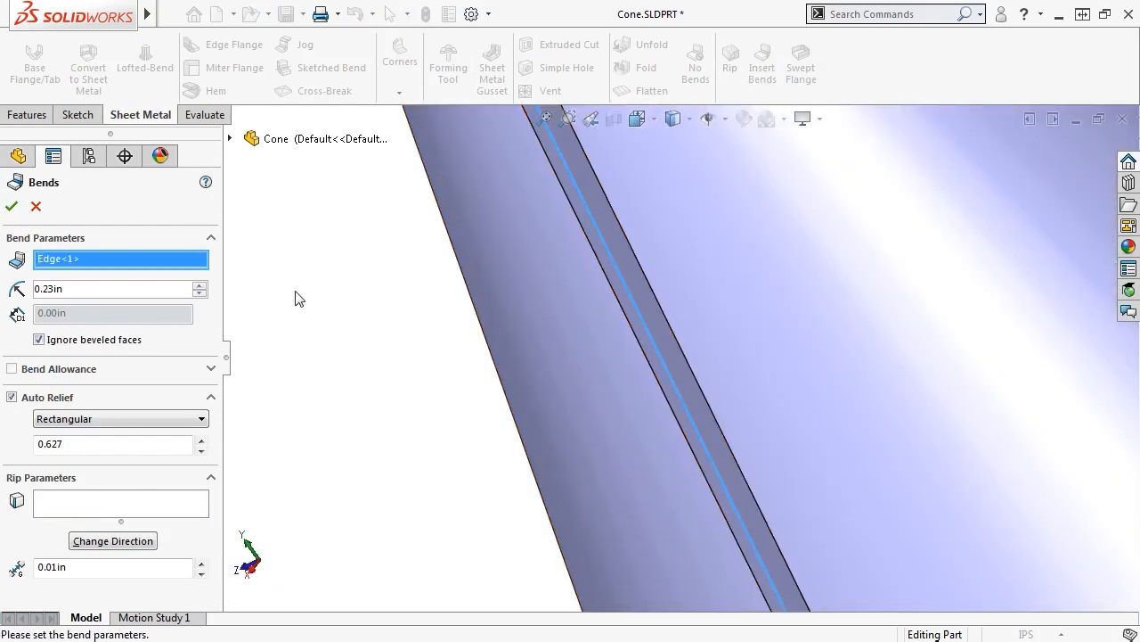
{"action": "left_click", "coordinate": [12, 208]}
{"action": "key", "text": "ctrl+7"}
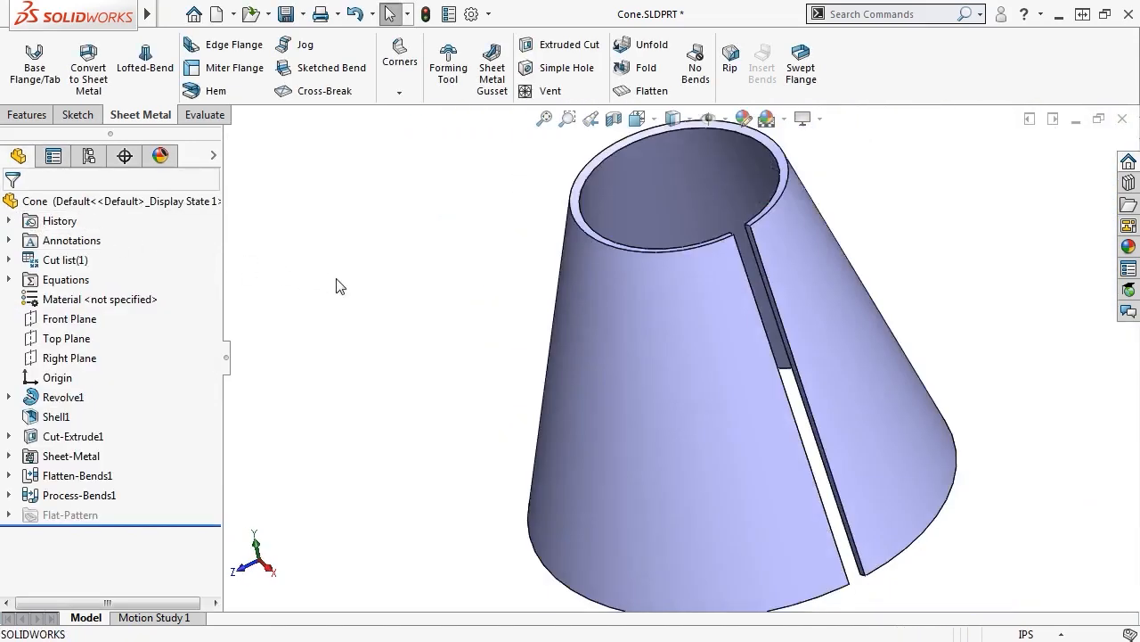
Flatten the sheet metal cone to its flat pattern.
{"action": "left_click", "coordinate": [652, 90]}
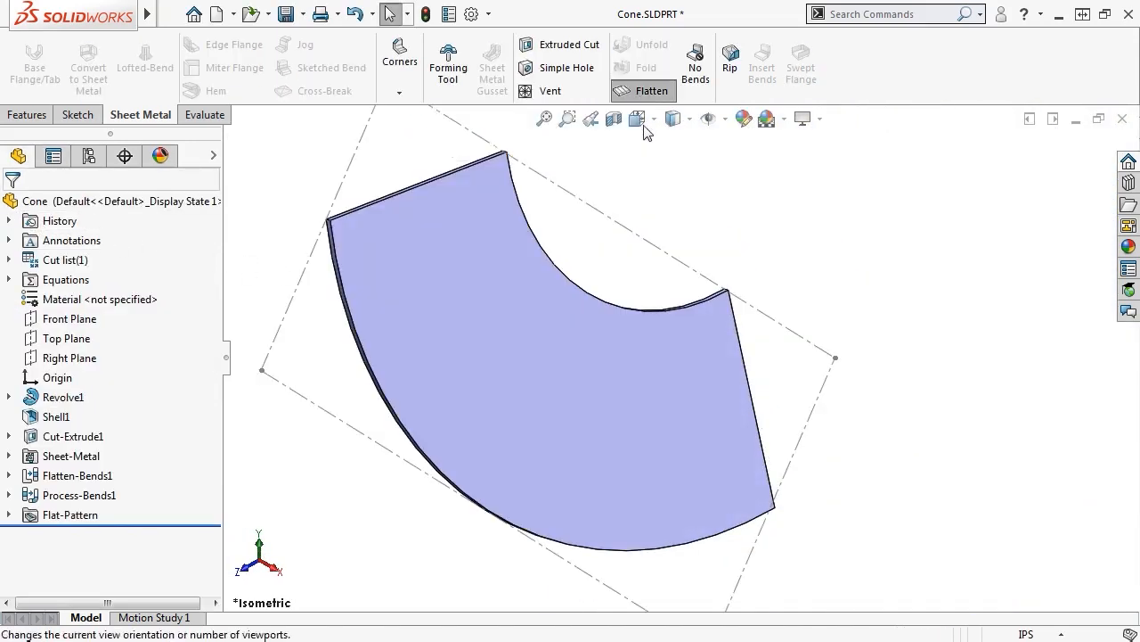
{"action": "scroll", "coordinate": [602, 266], "scroll_direction": "up", "scroll_amount": 3}
{"action": "middle_click_drag", "start_coordinate": [602, 265], "coordinate": [551, 279]}
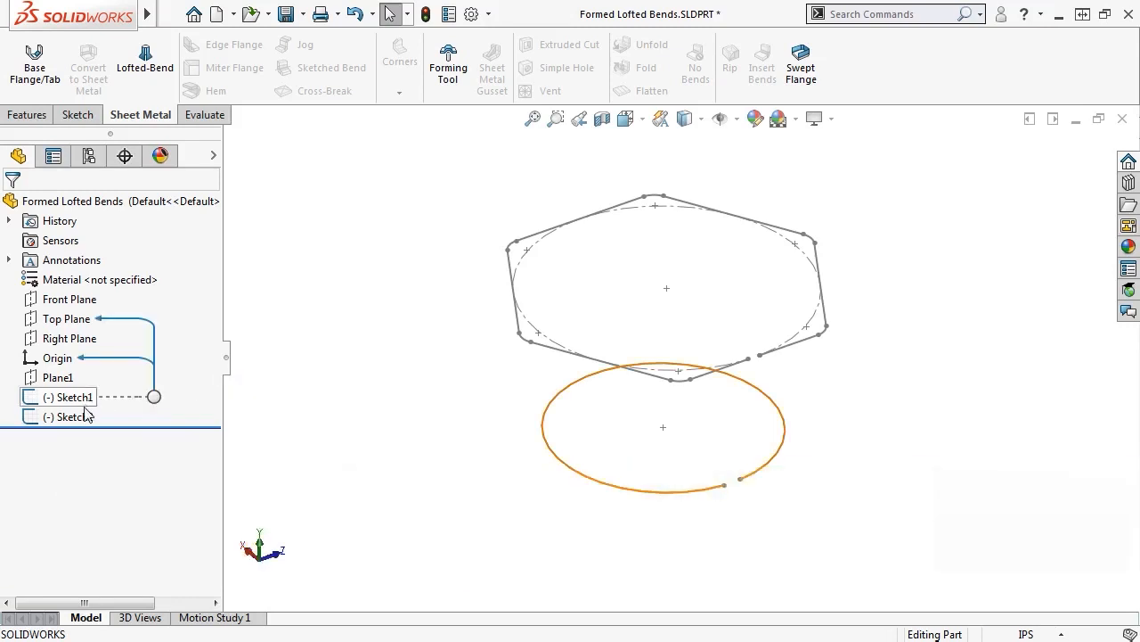
Start a Lofted Bends feature, compare the Bent and Formed manufacturing methods, and keep Formed.
{"action": "mouse_move", "coordinate": [87, 422]}
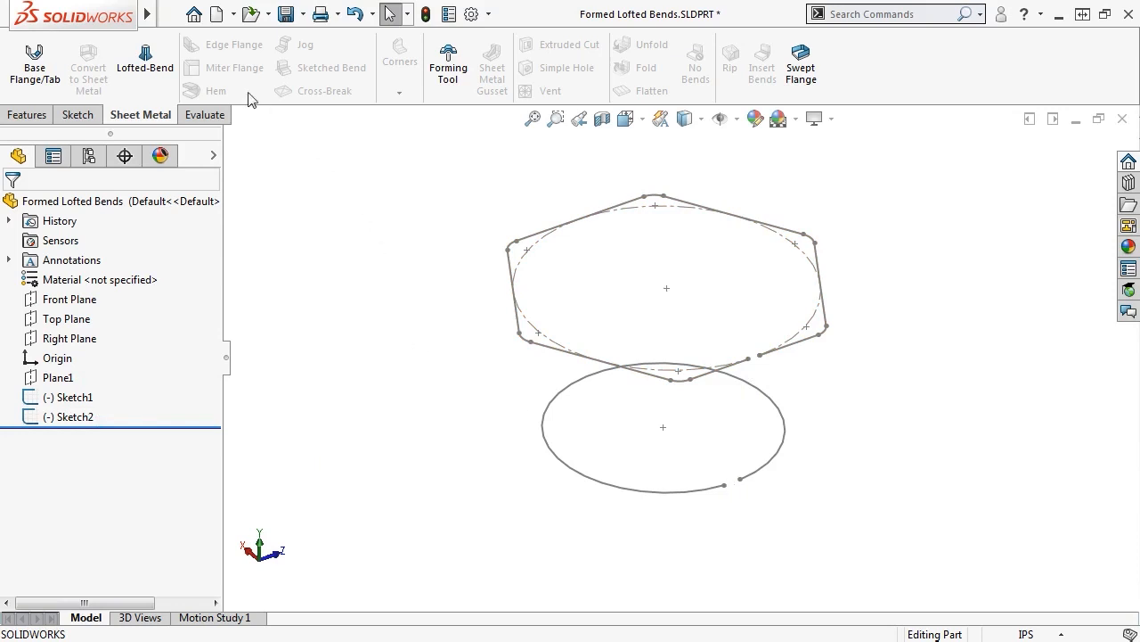
{"action": "mouse_move", "coordinate": [149, 16]}
{"action": "left_click", "coordinate": [273, 14]}
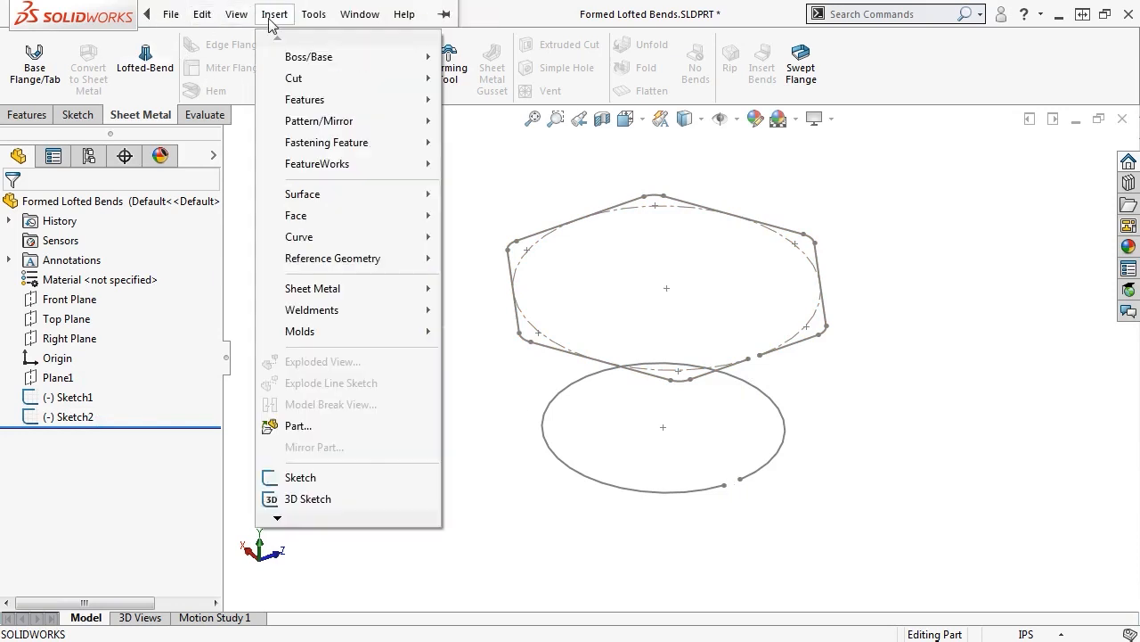
{"action": "mouse_move", "coordinate": [405, 292]}
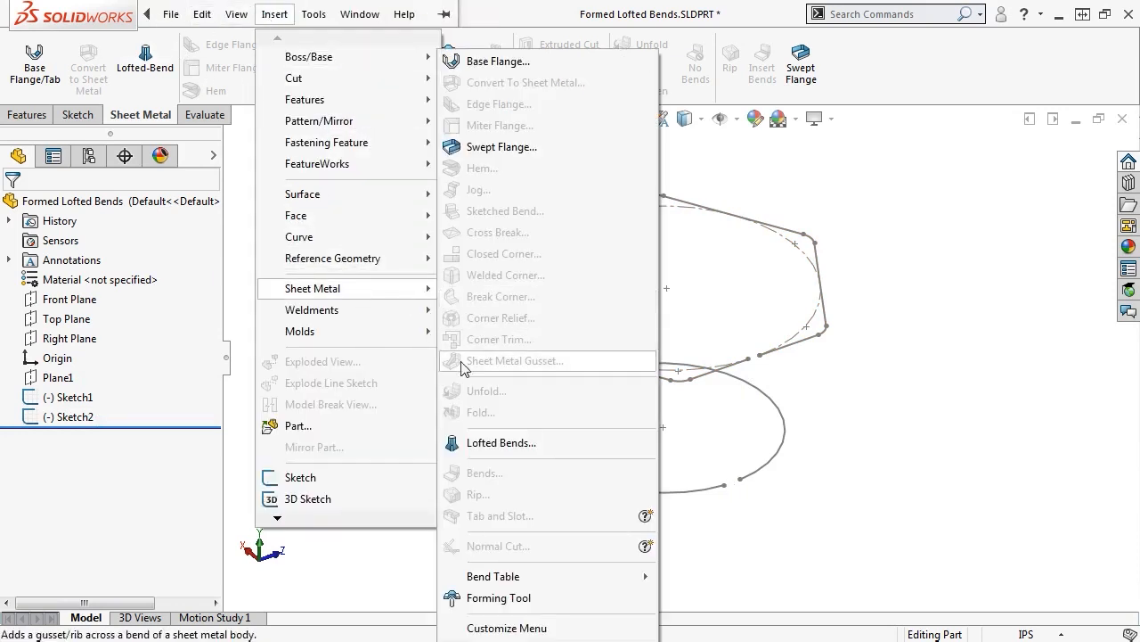
{"action": "left_click", "coordinate": [474, 444]}
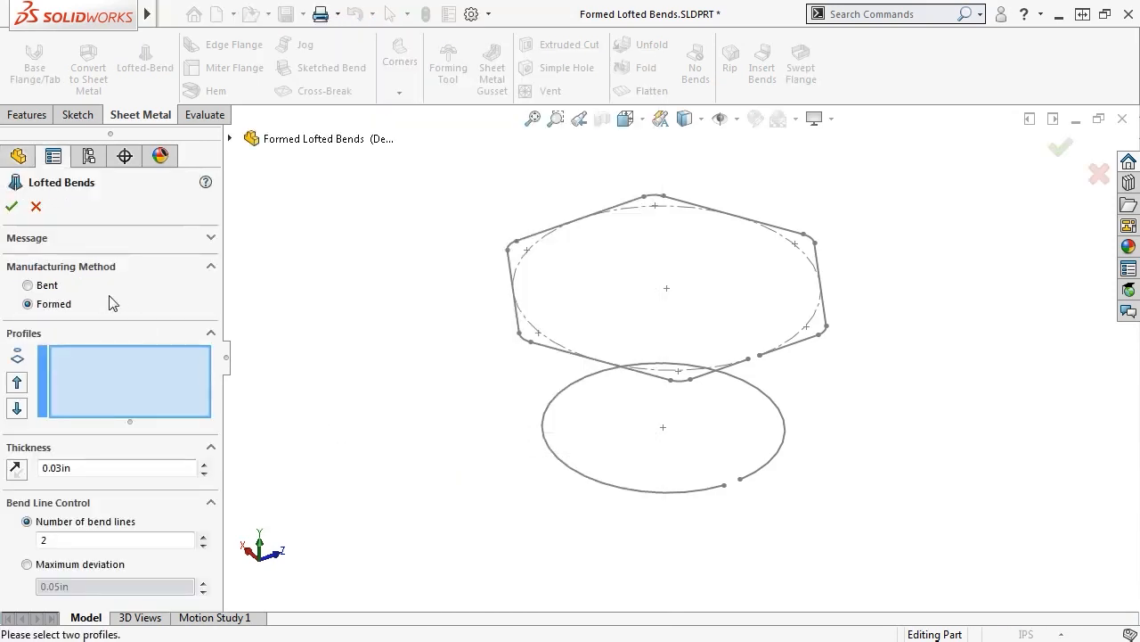
{"action": "left_click", "coordinate": [45, 285]}
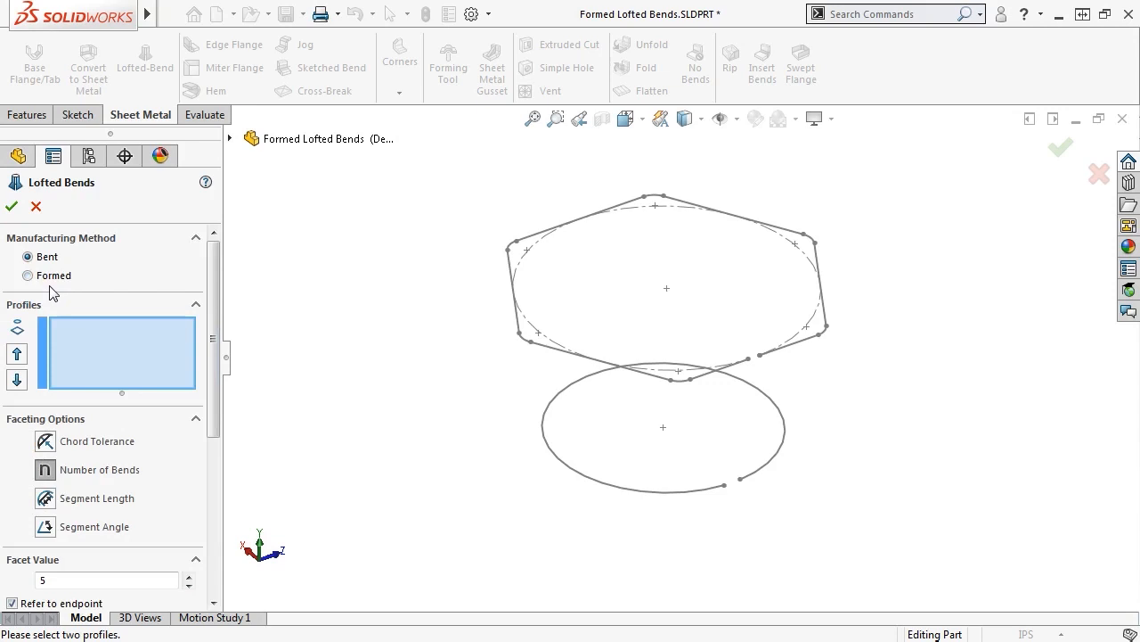
{"action": "left_click", "coordinate": [51, 280]}
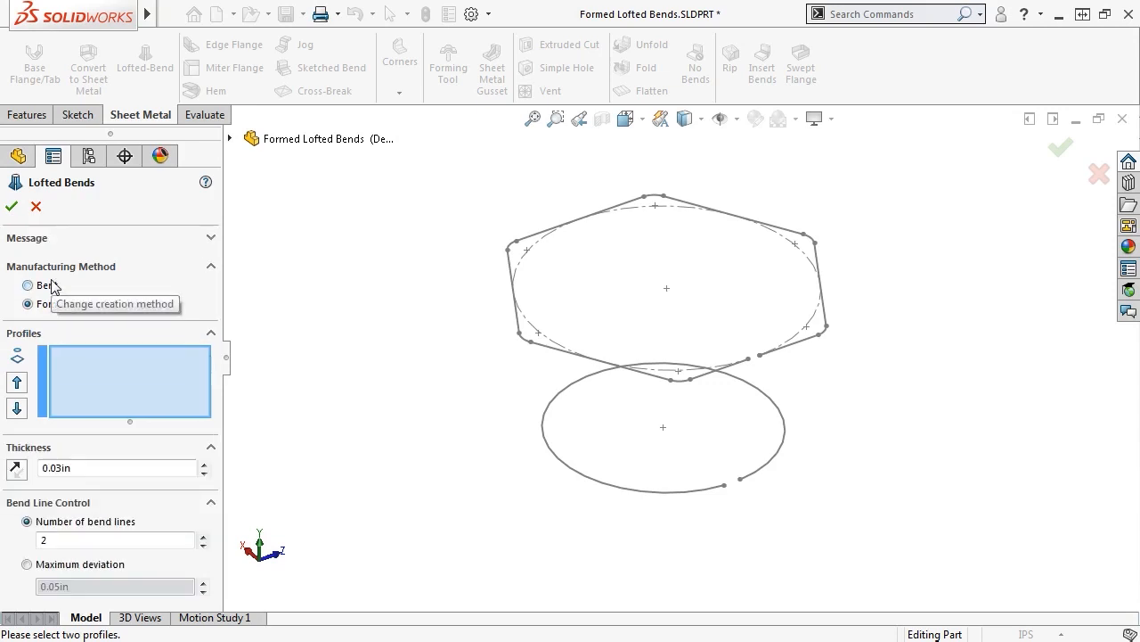
Create the formed lofted bend between the open hexagon sketch and the open circle sketch with a 0.03 in thickness.
{"action": "left_click", "coordinate": [111, 375]}
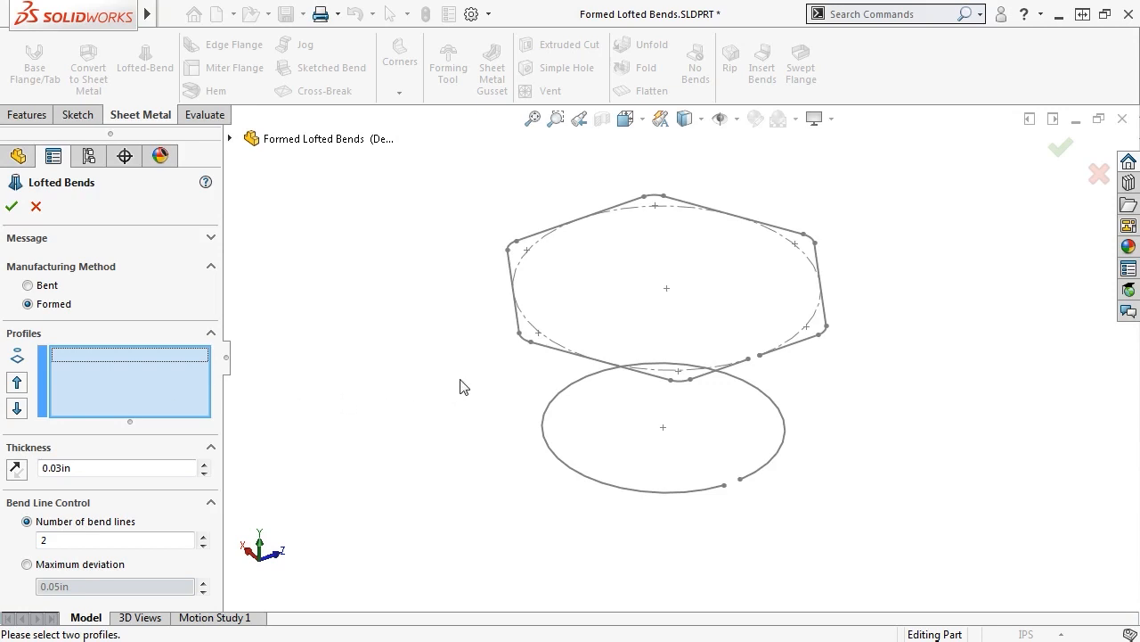
{"action": "left_click", "coordinate": [524, 346]}
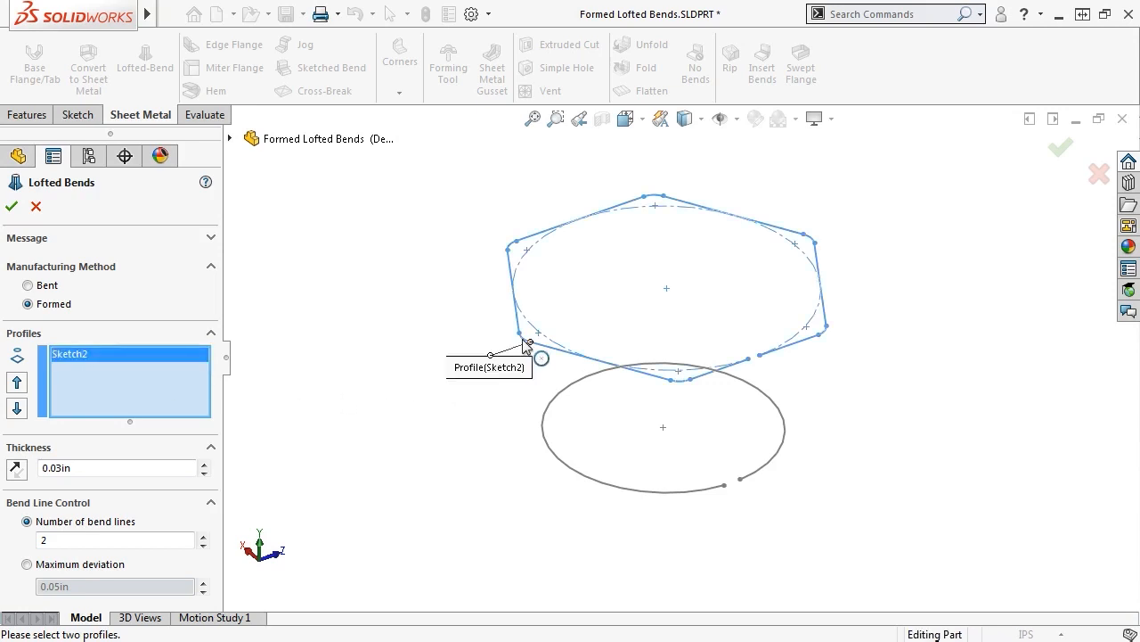
{"action": "left_click", "coordinate": [545, 419]}
{"action": "double_click", "coordinate": [148, 467]}
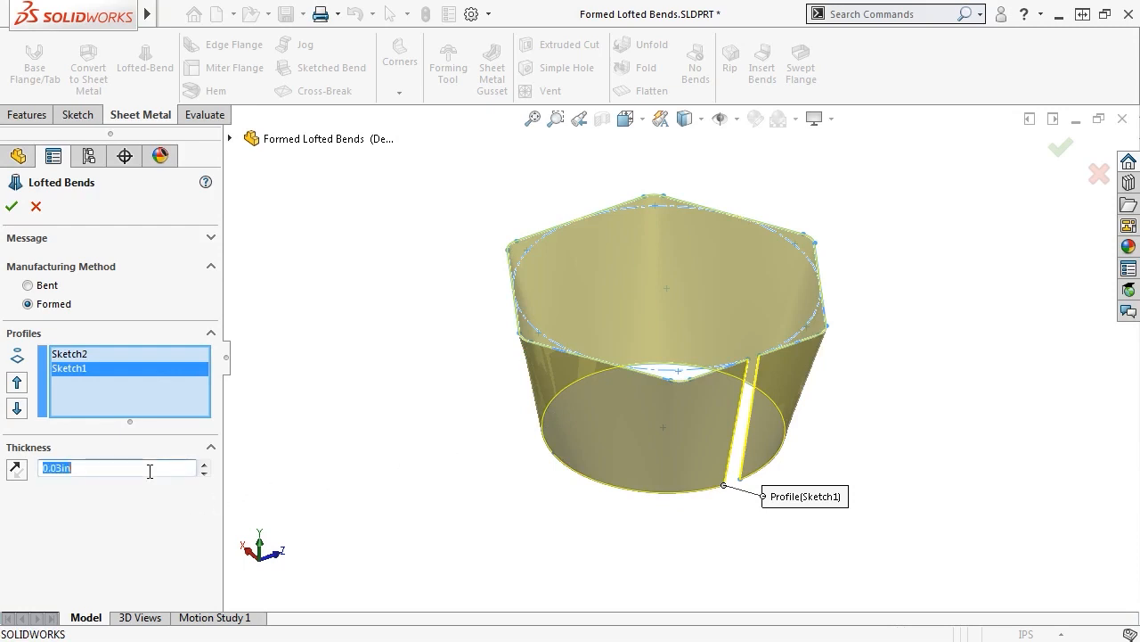
{"action": "type", "text": ".03"}
{"action": "left_click", "coordinate": [11, 206]}
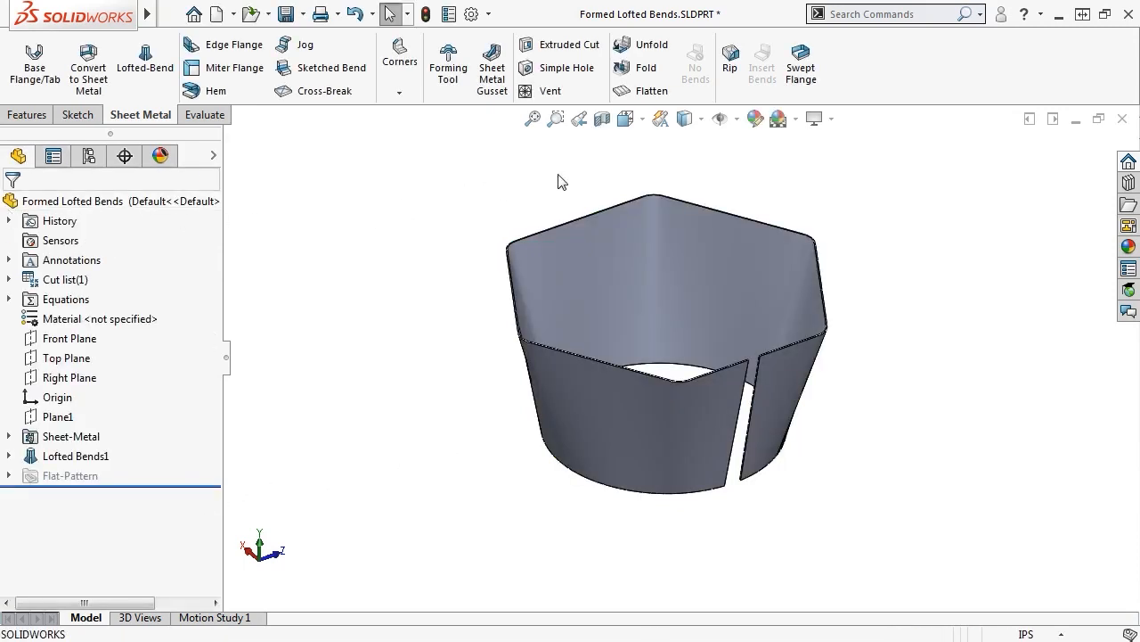
Flatten the lofted part to inspect its flat pattern in isometric view, and return it to the formed shape.
{"action": "left_click", "coordinate": [648, 96]}
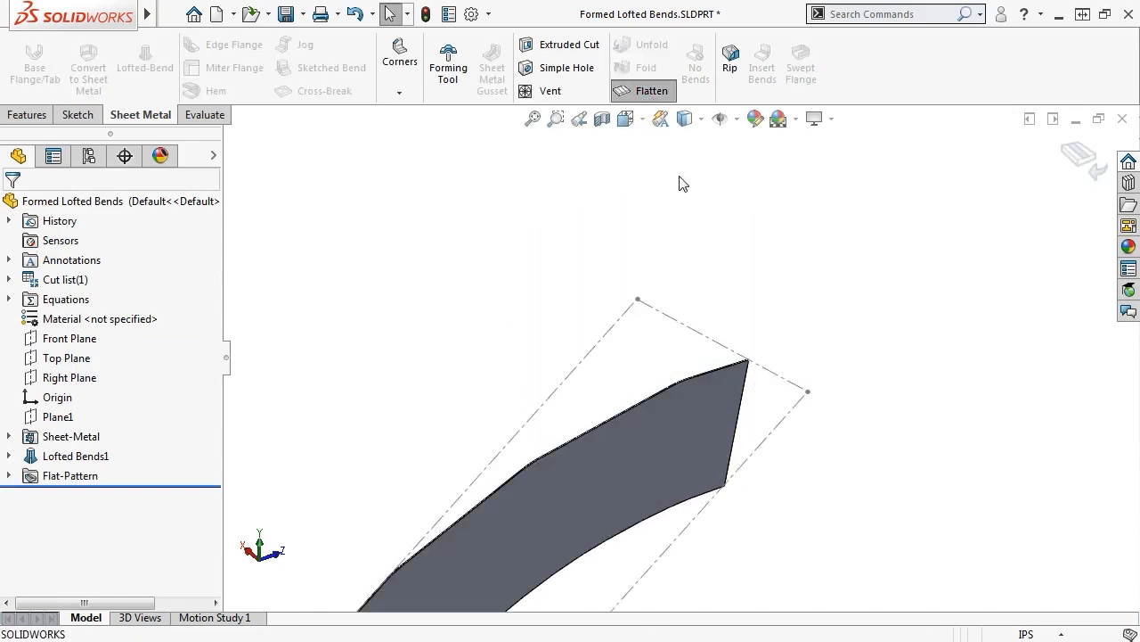
{"action": "key", "text": "space"}
{"action": "left_click", "coordinate": [840, 267]}
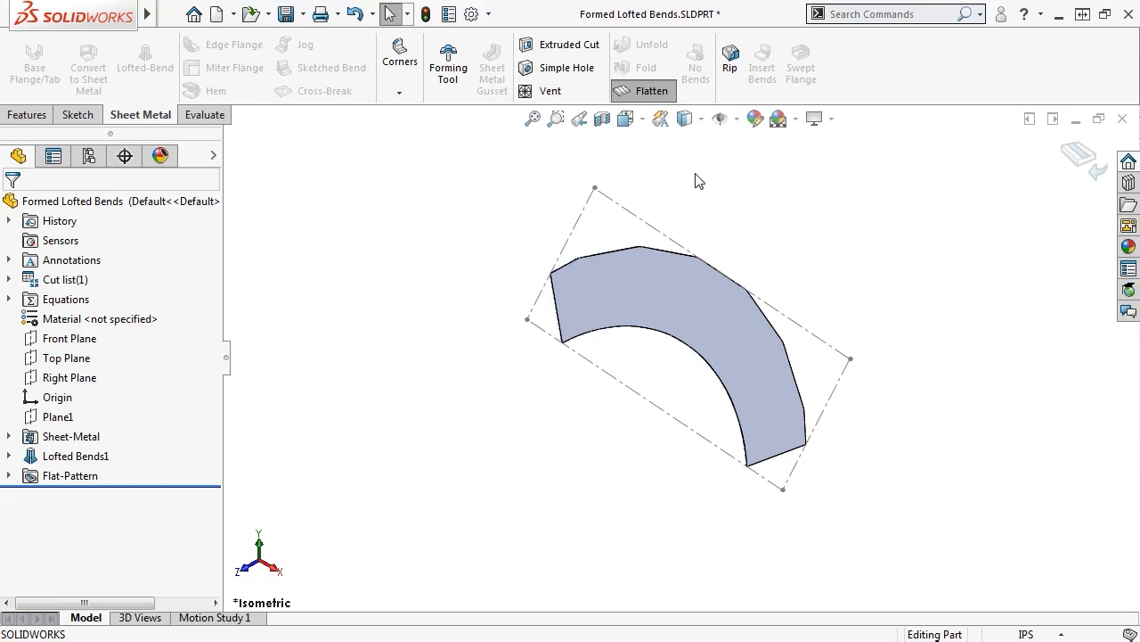
{"action": "left_click", "coordinate": [642, 98]}
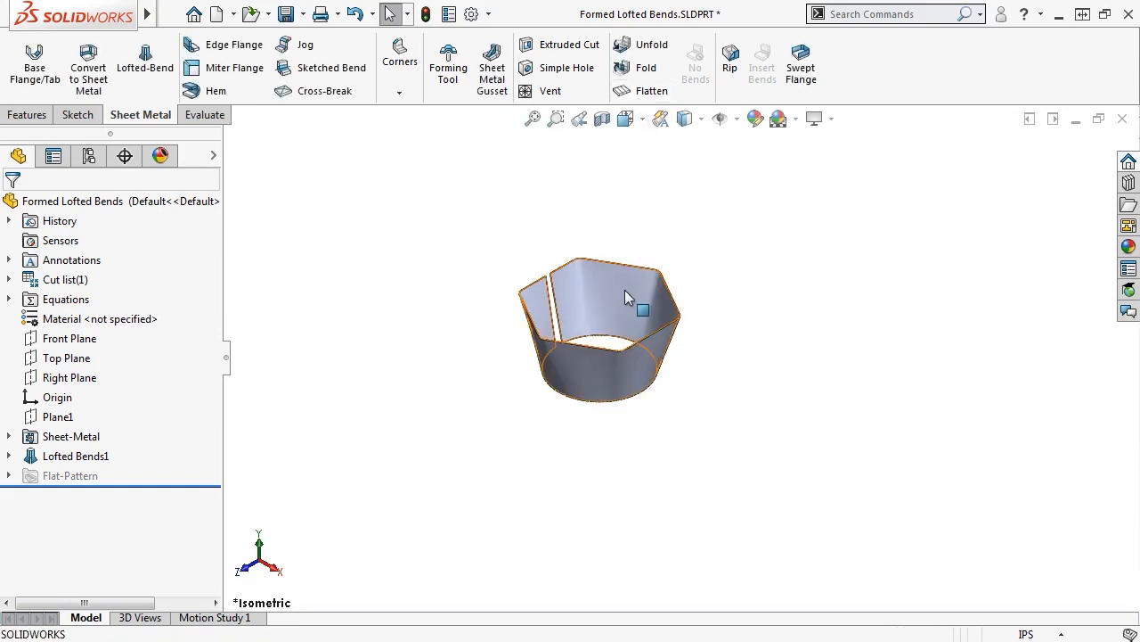
{"action": "scroll", "coordinate": [624, 290], "scroll_direction": "down", "scroll_amount": 5}
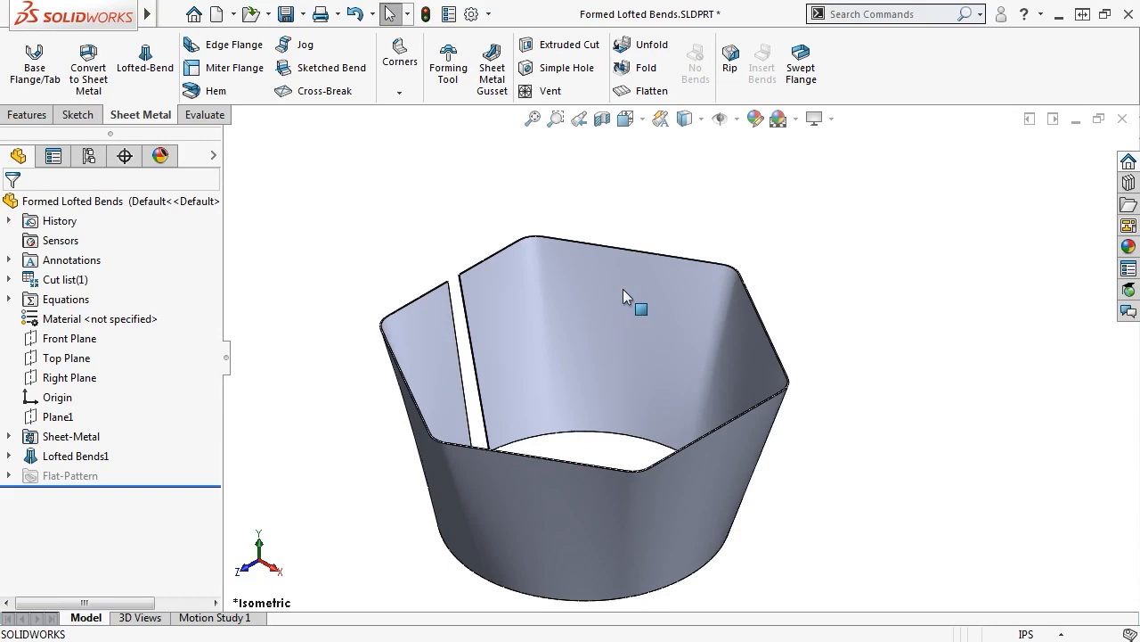
Flatten the lofted part again and examine the Bend Deviation of its freeform bend, limiting the curve lengths to the maximum deviation only.
{"action": "left_click", "coordinate": [640, 91]}
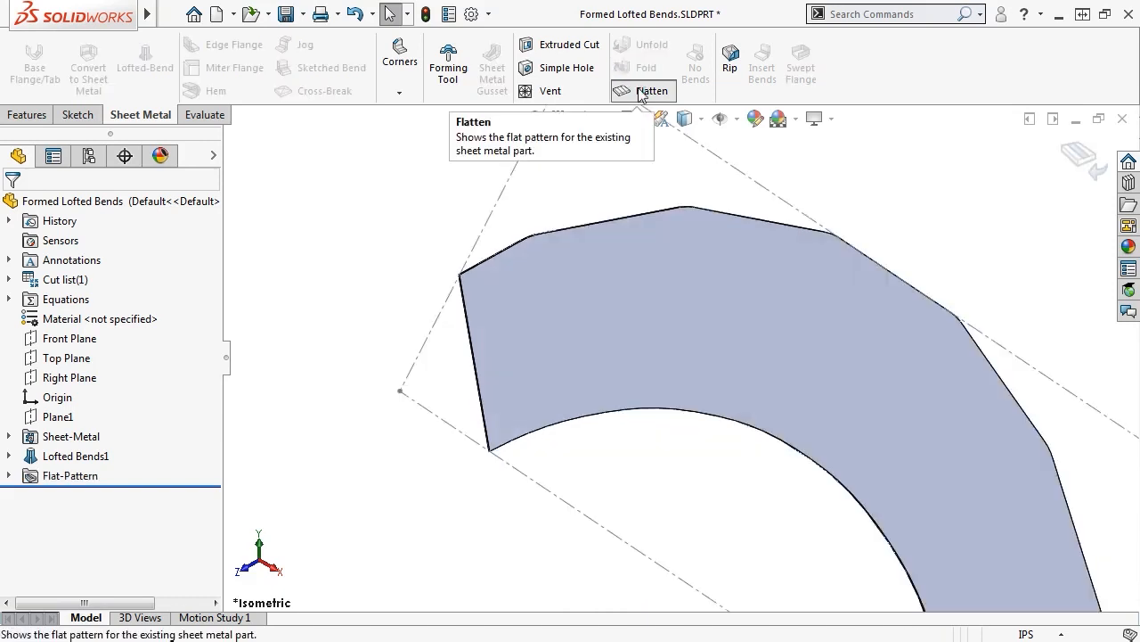
{"action": "left_click", "coordinate": [8, 475]}
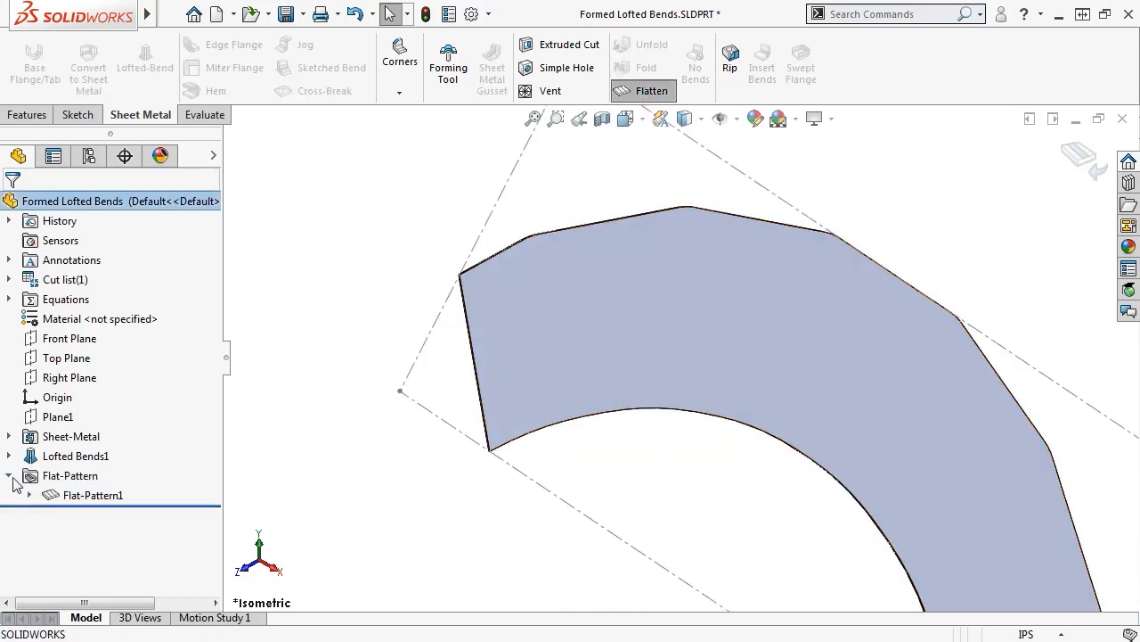
{"action": "left_click", "coordinate": [29, 494]}
{"action": "right_click", "coordinate": [121, 559]}
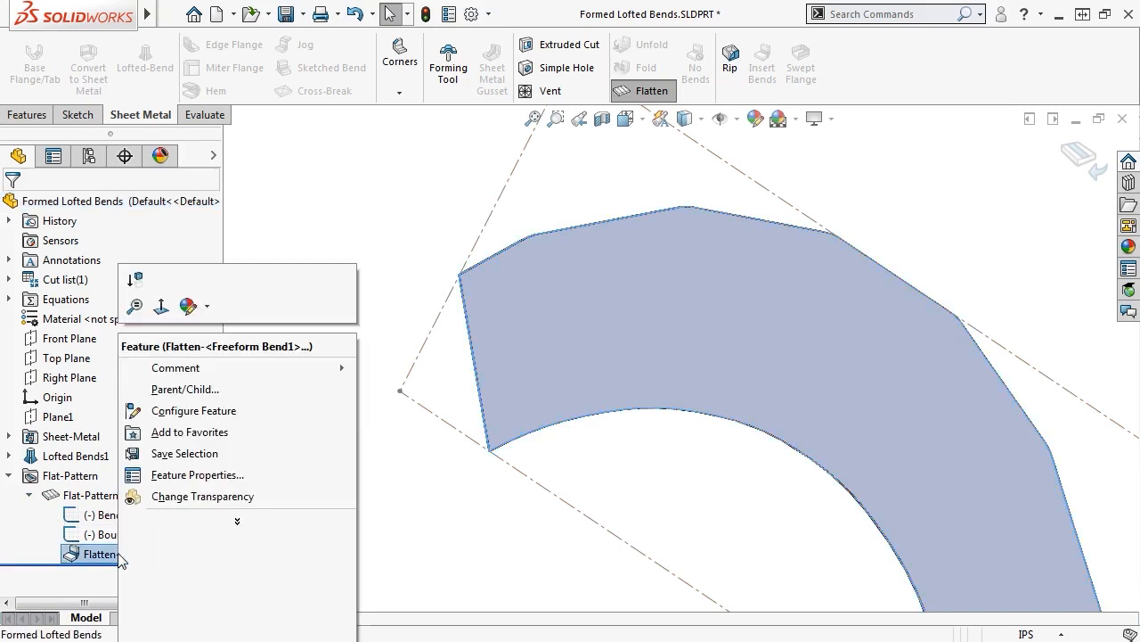
{"action": "mouse_move", "coordinate": [233, 533]}
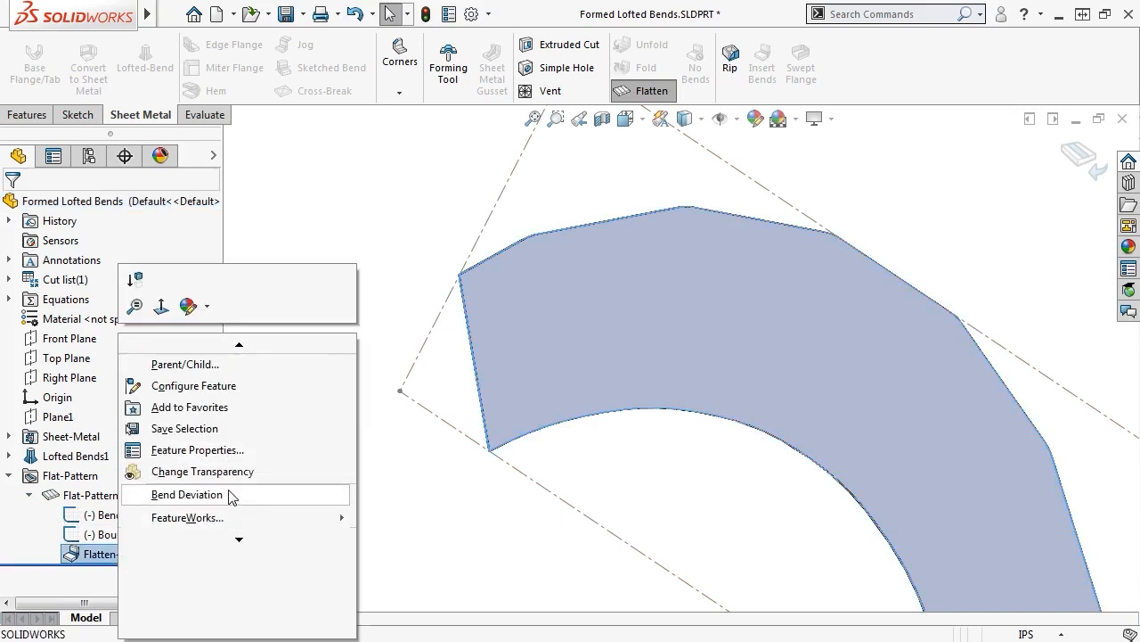
{"action": "left_click", "coordinate": [187, 494]}
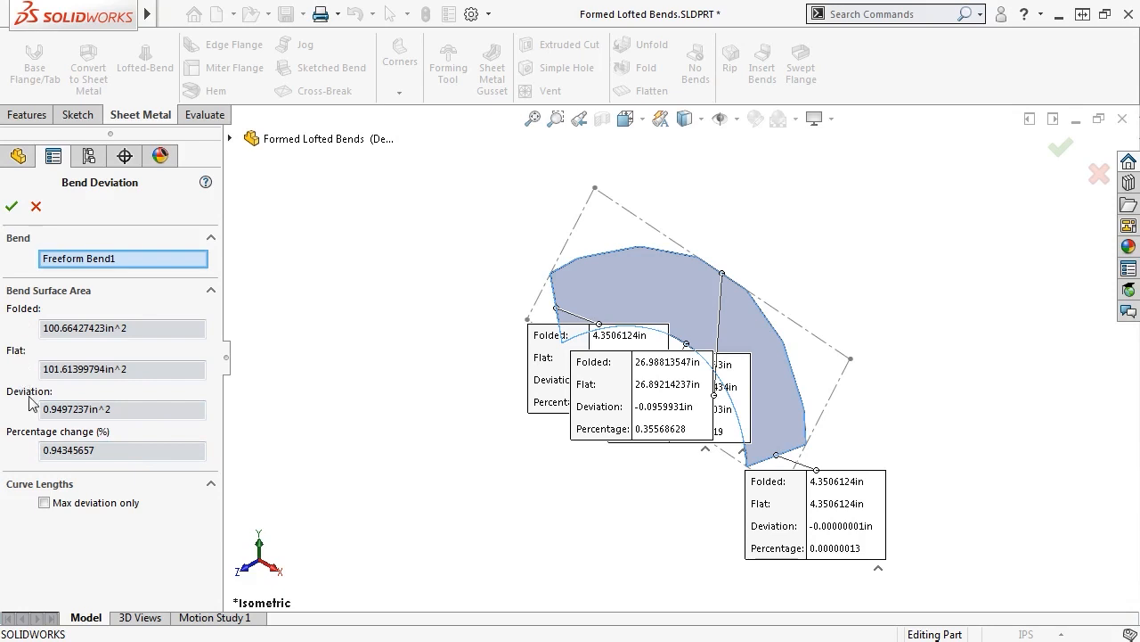
{"action": "left_click", "coordinate": [43, 503]}
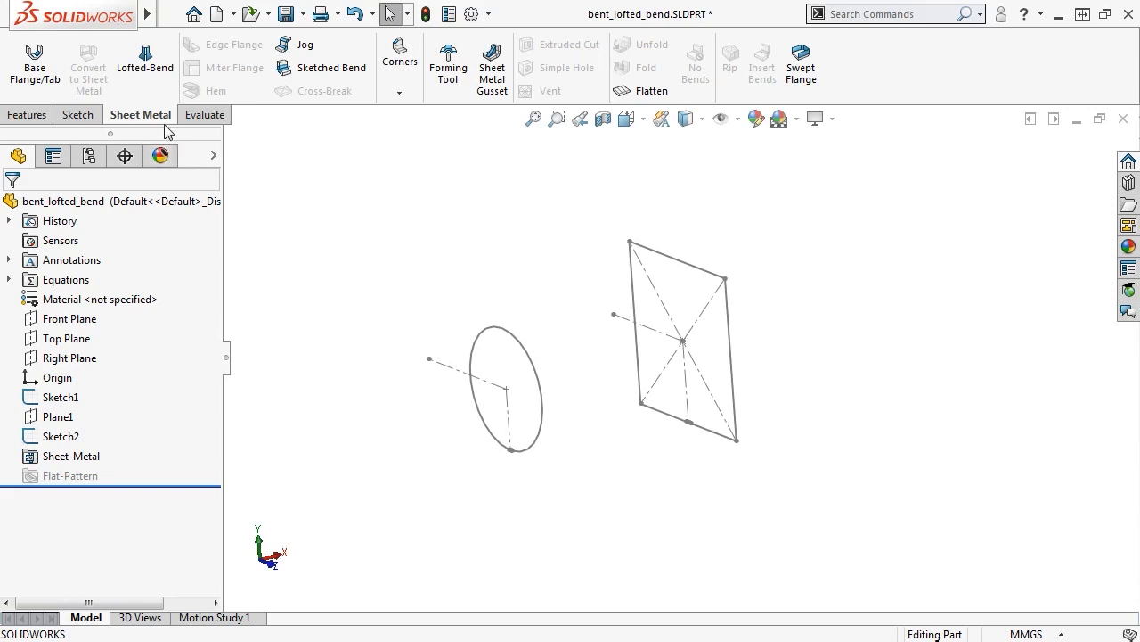
Start a Lofted Bends feature with the Bent method, using the open circle and open rectangle sketches as profiles.
{"action": "left_click", "coordinate": [170, 86]}
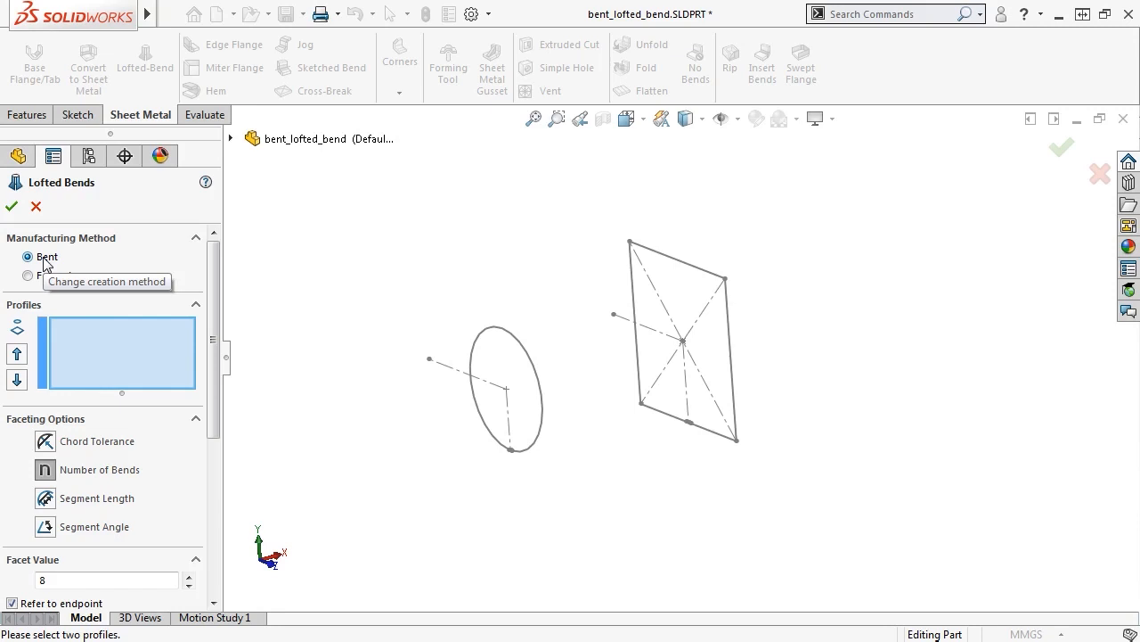
{"action": "left_click", "coordinate": [110, 328]}
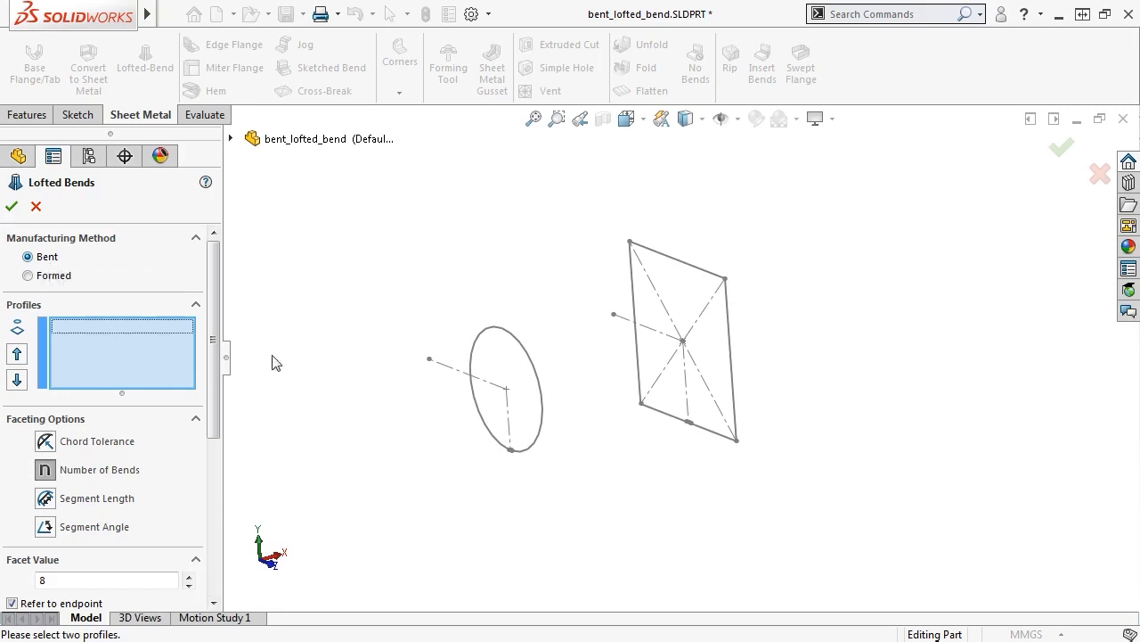
{"action": "left_click", "coordinate": [541, 385]}
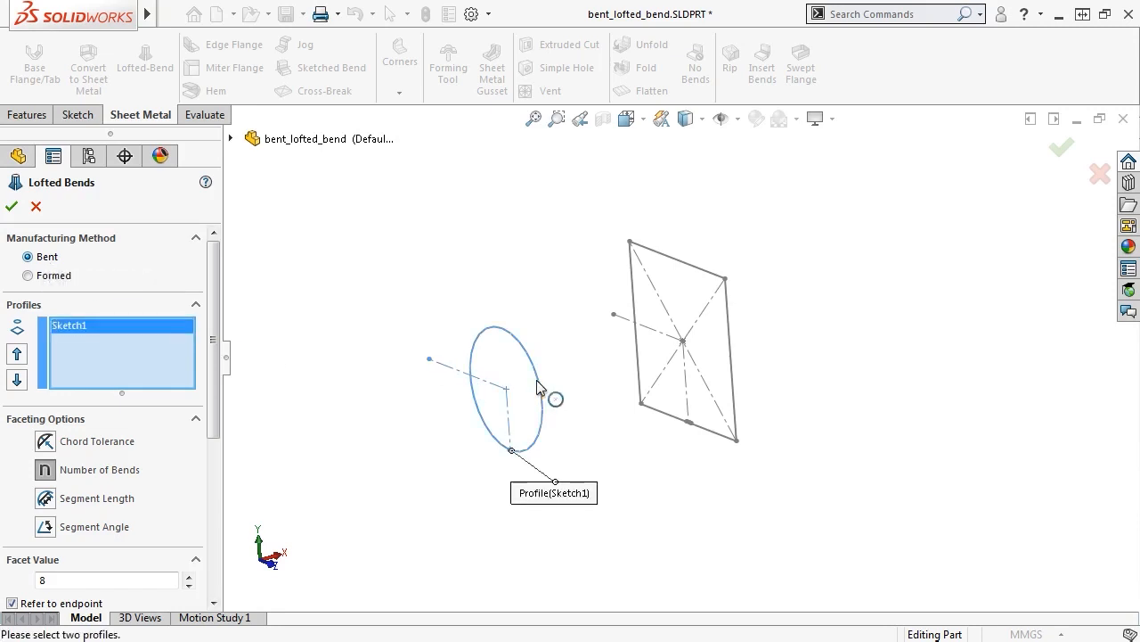
{"action": "left_click", "coordinate": [730, 360]}
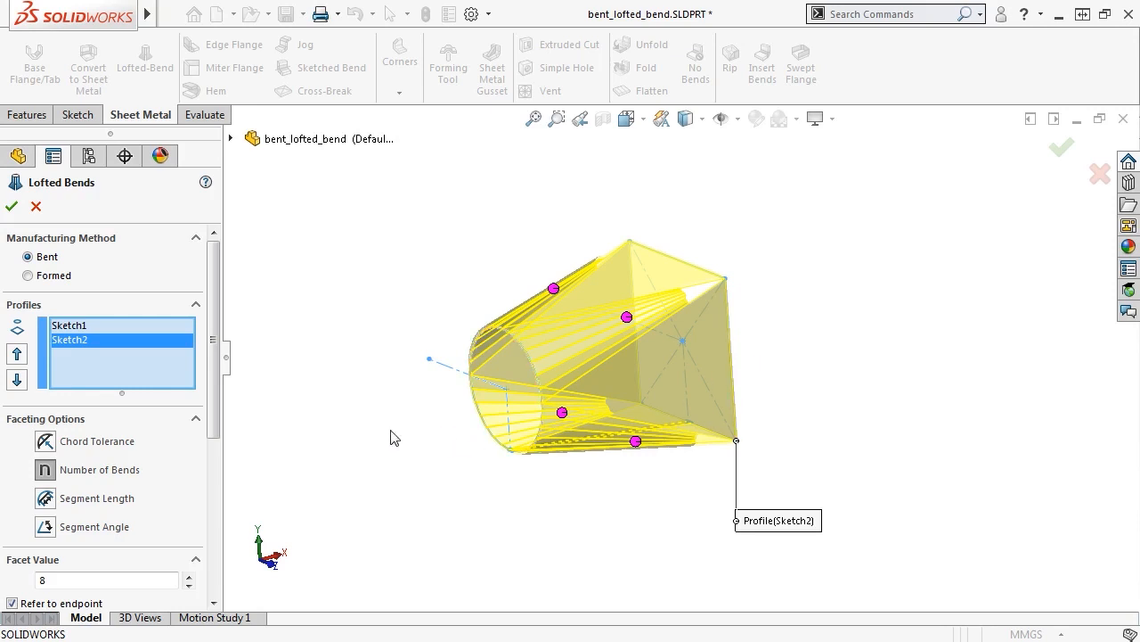
Compare the Number of Bends, Segment Length and Segment Angle faceting options, and settle on Chord Tolerance for the loft.
{"action": "left_click_drag", "start_coordinate": [216, 397], "coordinate": [218, 468]}
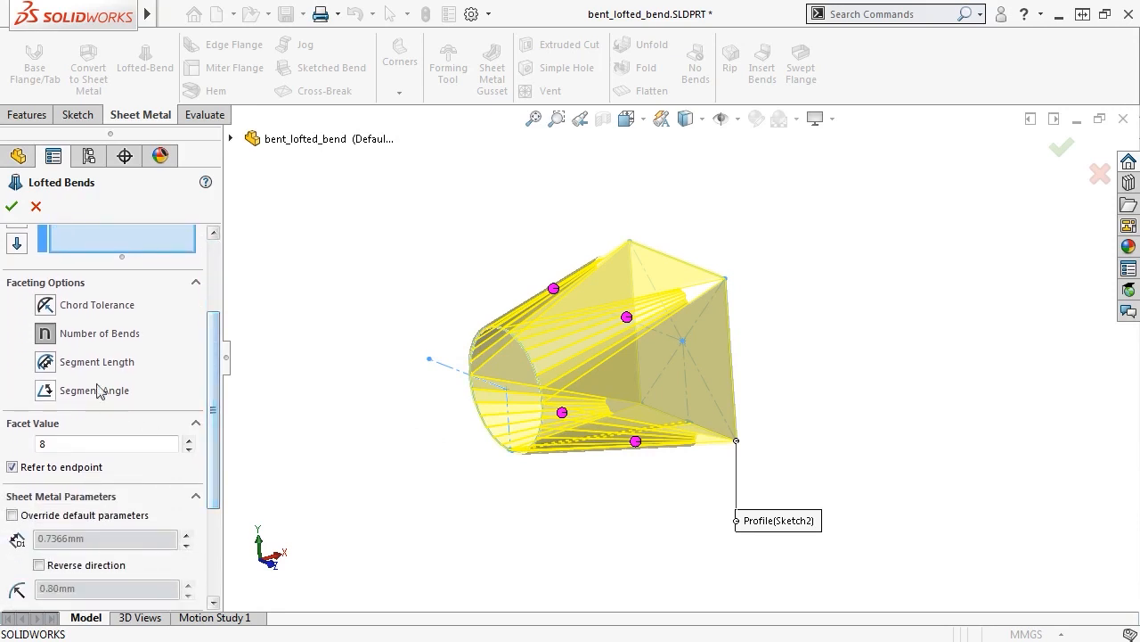
{"action": "left_click", "coordinate": [46, 305]}
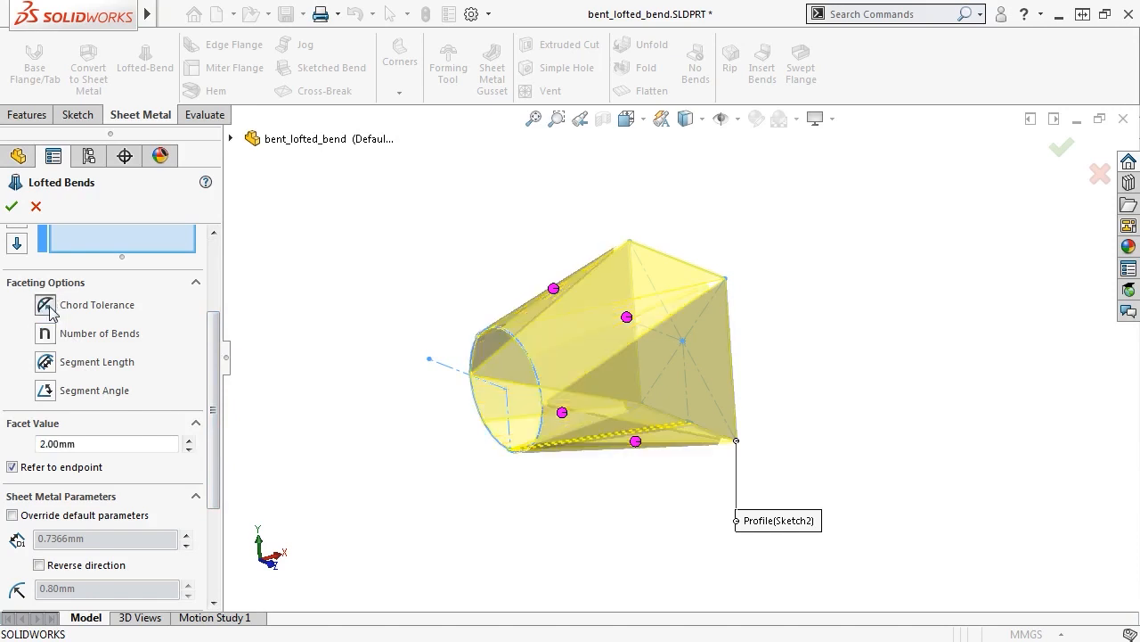
{"action": "left_click", "coordinate": [50, 334]}
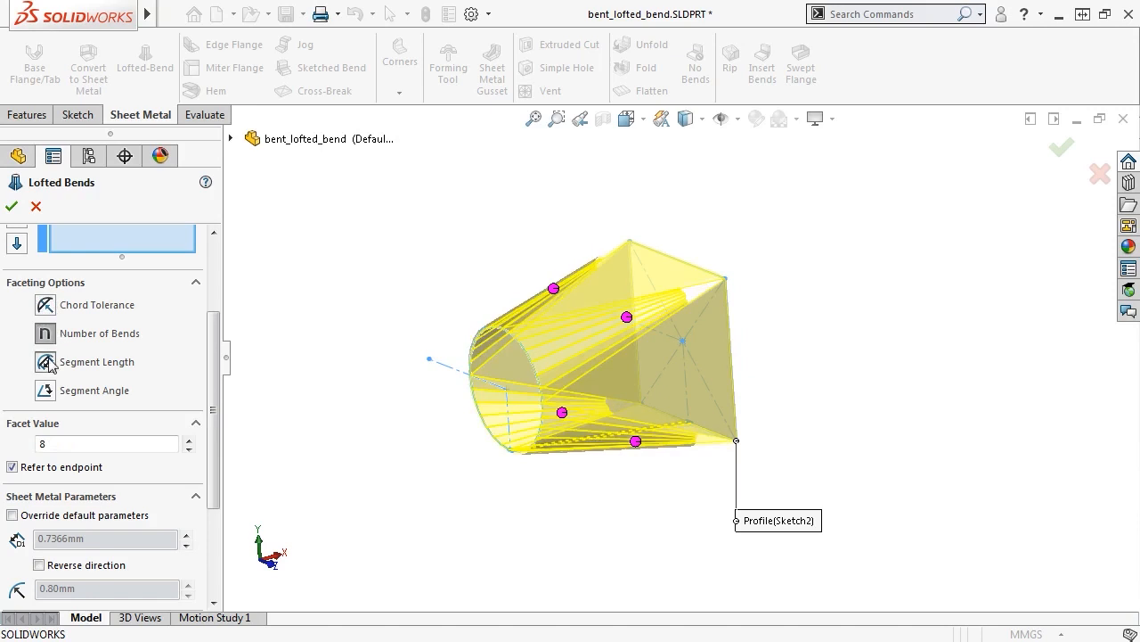
{"action": "left_click", "coordinate": [46, 362]}
{"action": "left_click", "coordinate": [49, 391]}
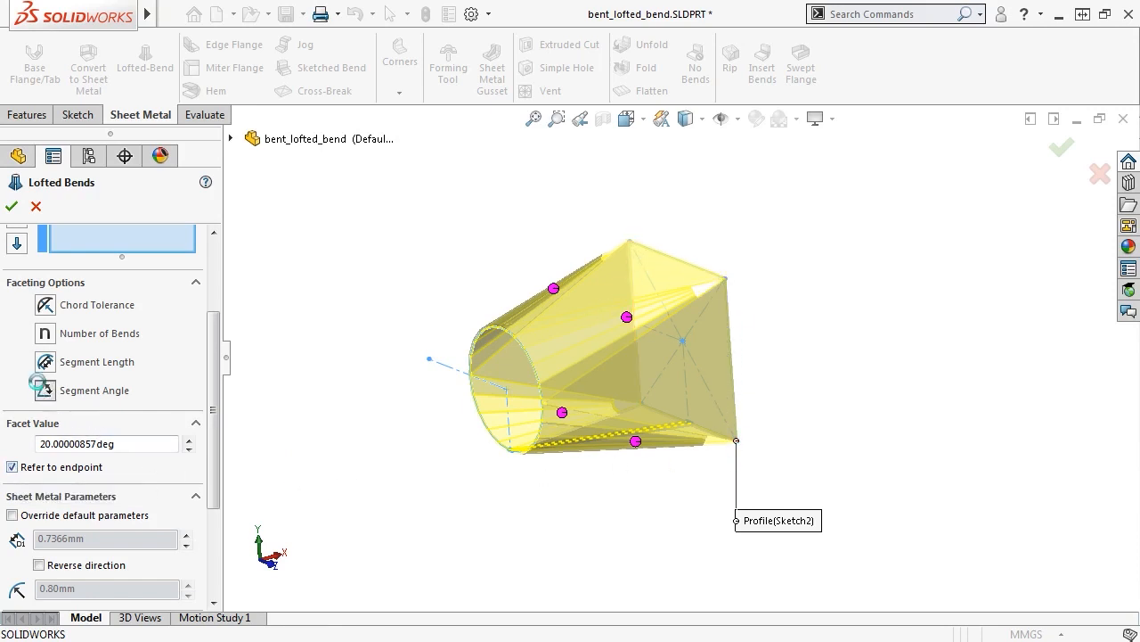
{"action": "left_click", "coordinate": [45, 364]}
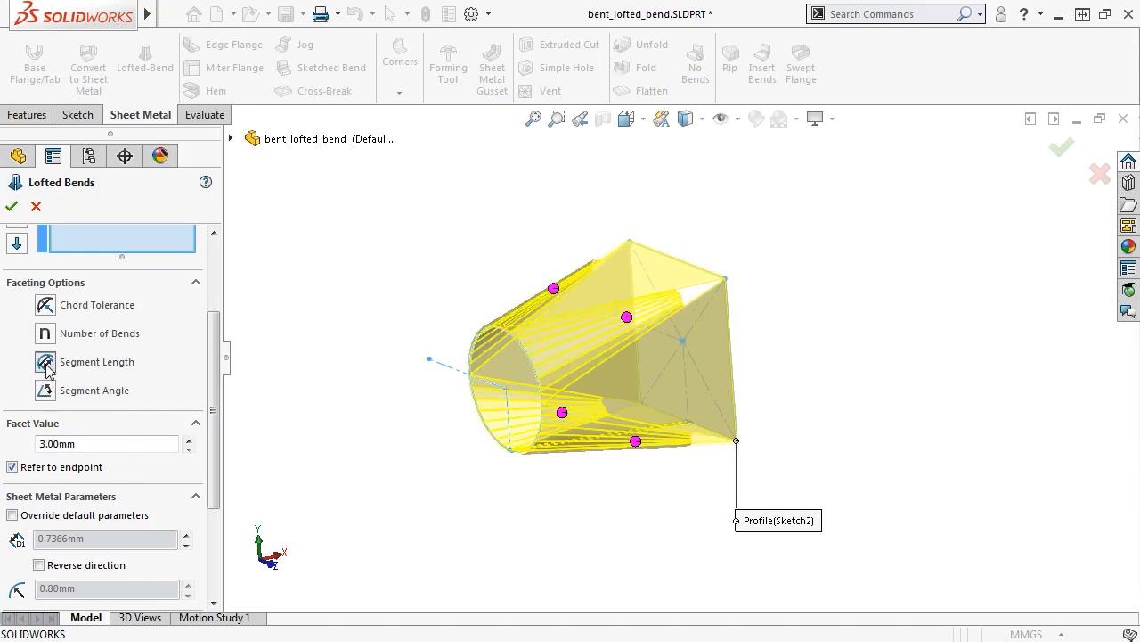
{"action": "left_click", "coordinate": [44, 333]}
{"action": "left_click", "coordinate": [45, 306]}
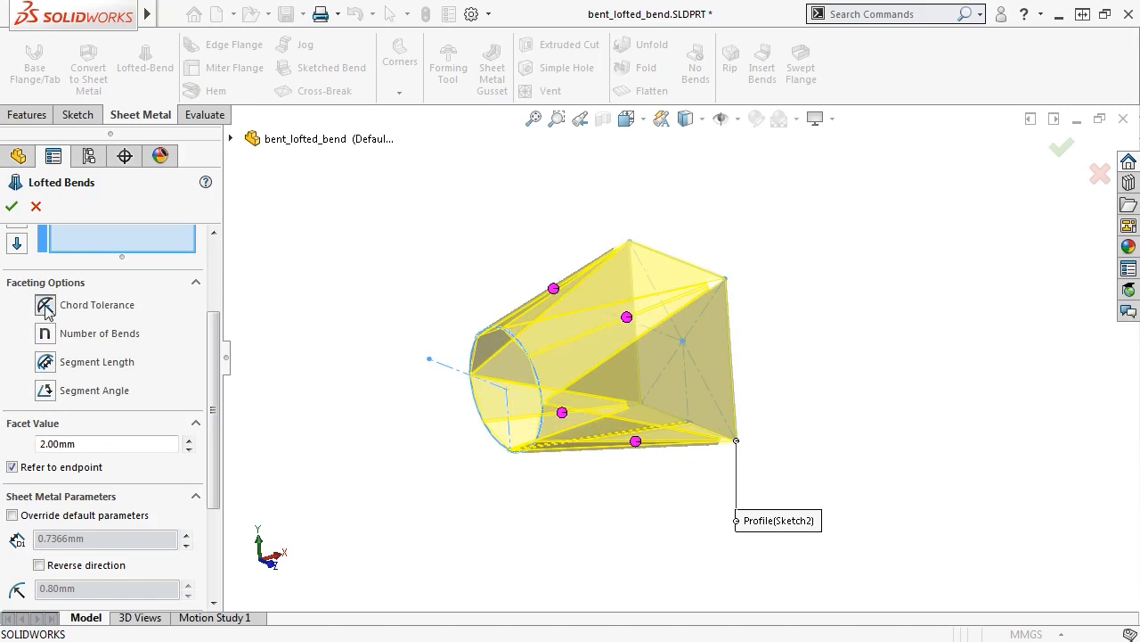
Increase the chord tolerance facet value in increments to 6.50 mm while viewing the loft preview through its opening.
{"action": "left_click", "coordinate": [189, 438]}
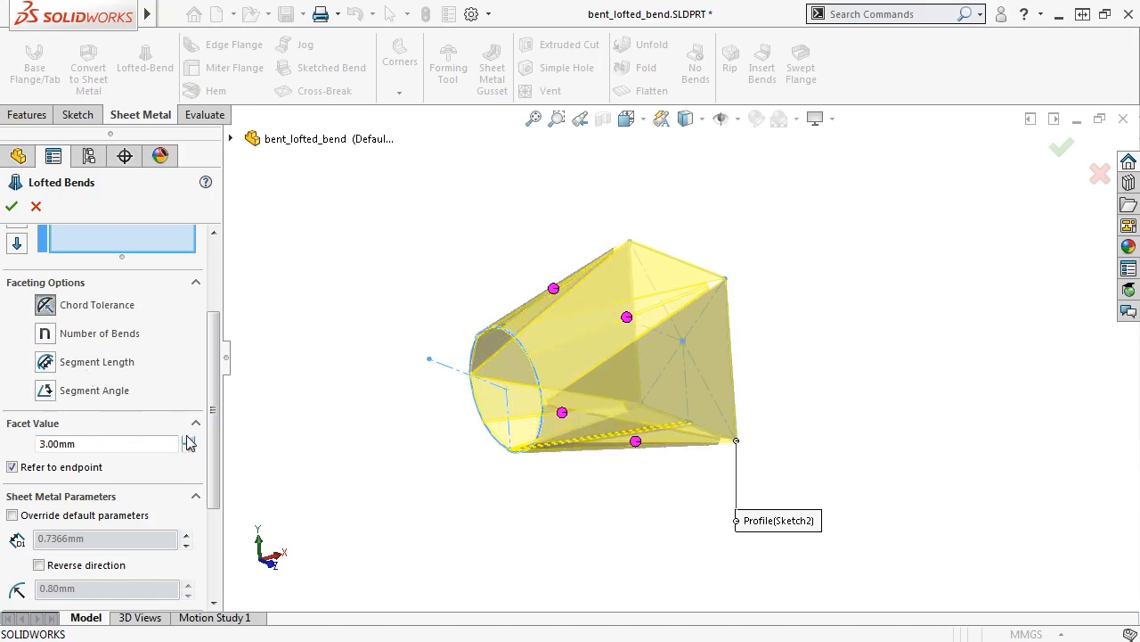
{"action": "left_click", "coordinate": [189, 439]}
{"action": "middle_click_drag", "start_coordinate": [523, 499], "coordinate": [339, 437]}
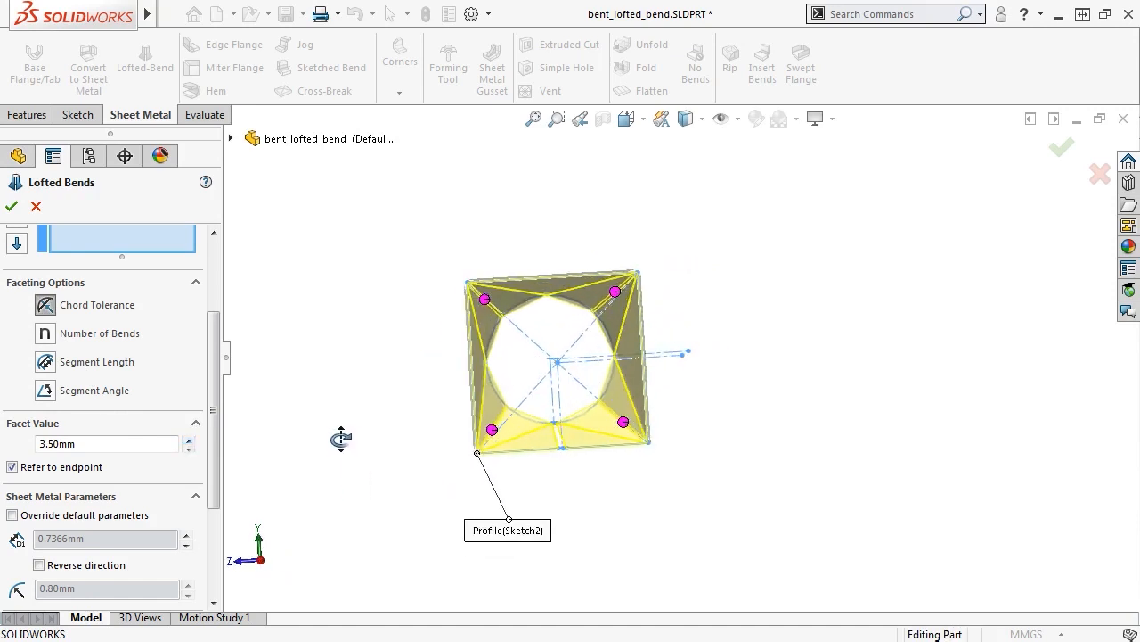
{"action": "left_click", "coordinate": [188, 439]}
{"action": "left_click", "coordinate": [188, 439]}
{"action": "left_click", "coordinate": [189, 438]}
{"action": "left_click", "coordinate": [189, 438]}
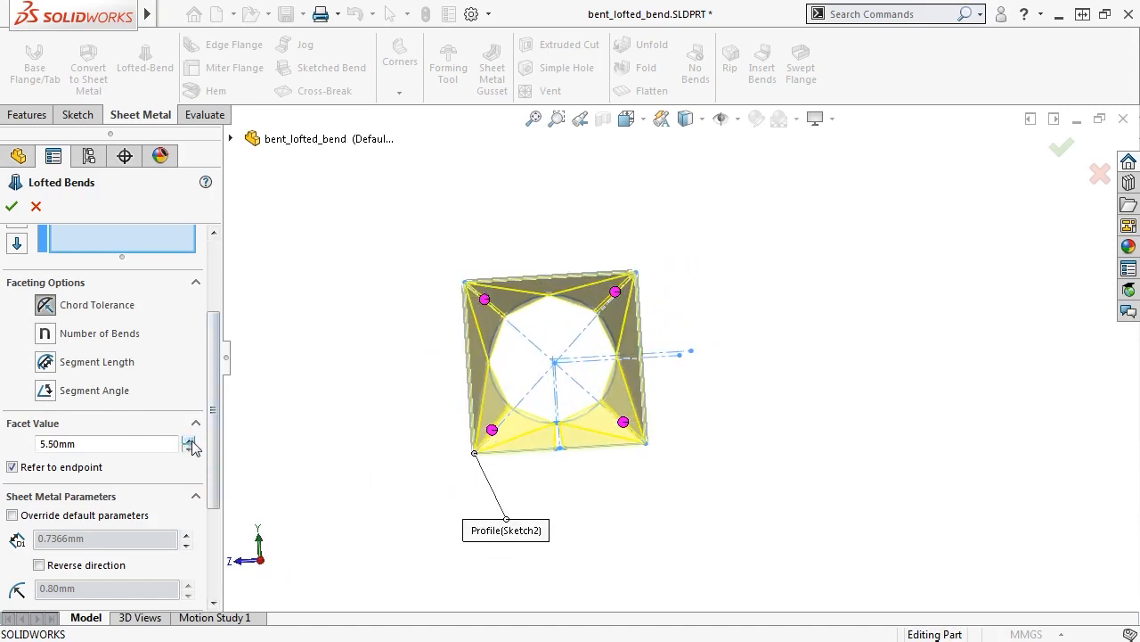
{"action": "left_click", "coordinate": [189, 440]}
{"action": "left_click", "coordinate": [189, 440]}
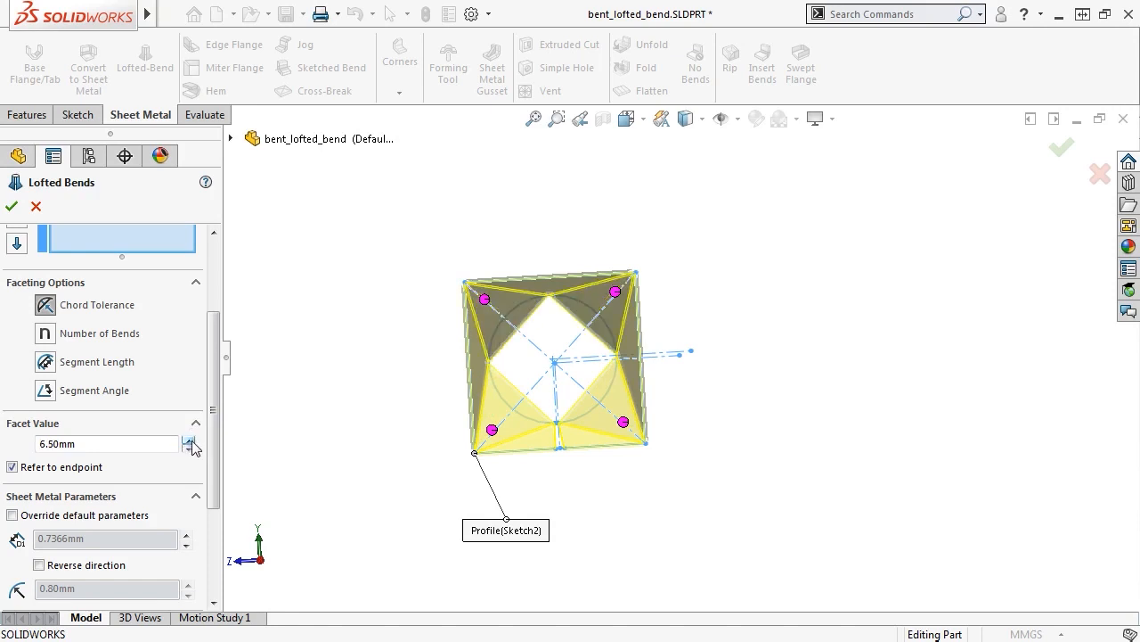
Set the loft's chord tolerance facet value to 4 mm.
{"action": "double_click", "coordinate": [166, 443]}
{"action": "type", "text": "4"}
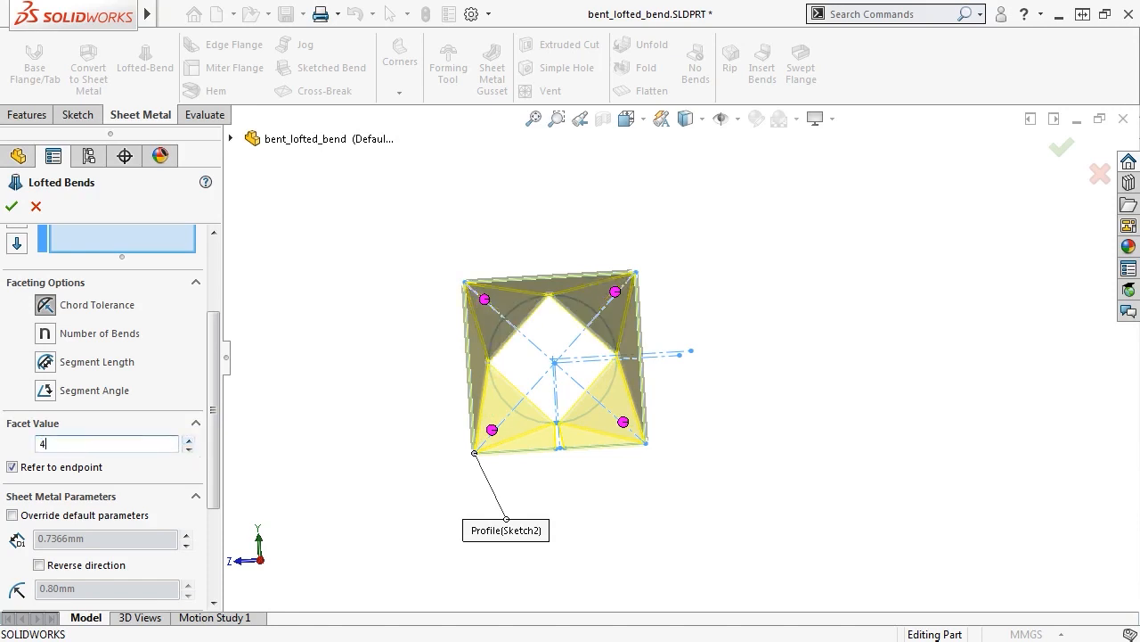
{"action": "key", "text": "Return"}
Switch the loft to Number of Bends faceting, raise the facet value in increments to 11, and lower it to 8.
{"action": "left_click", "coordinate": [49, 342]}
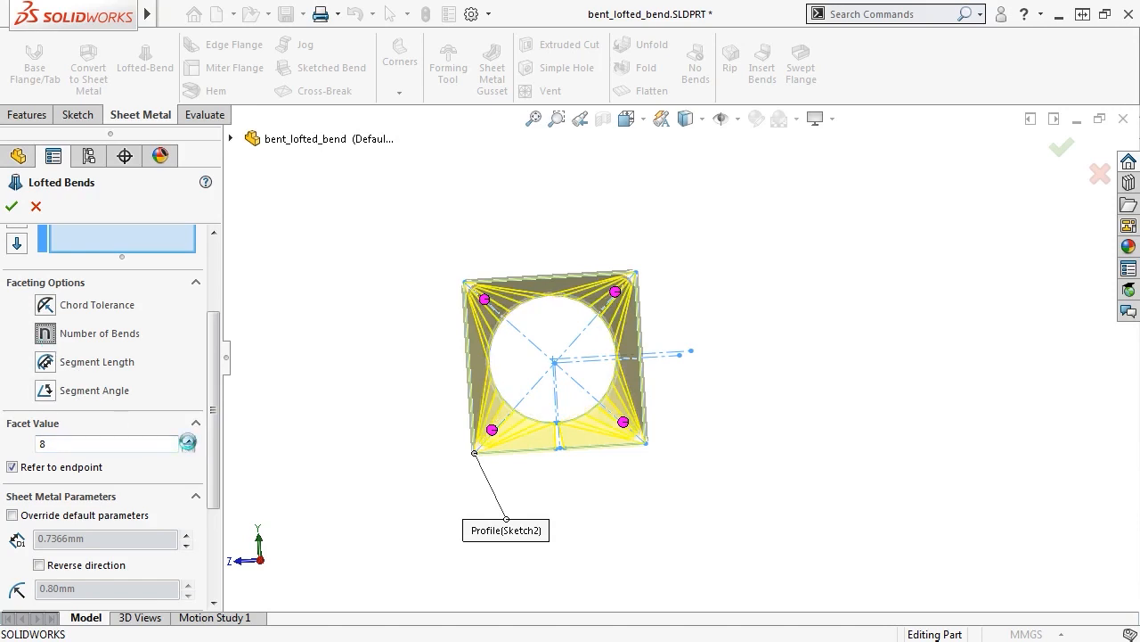
{"action": "left_click", "coordinate": [188, 441]}
{"action": "left_click", "coordinate": [188, 441]}
{"action": "left_click", "coordinate": [188, 441]}
{"action": "left_click", "coordinate": [188, 441]}
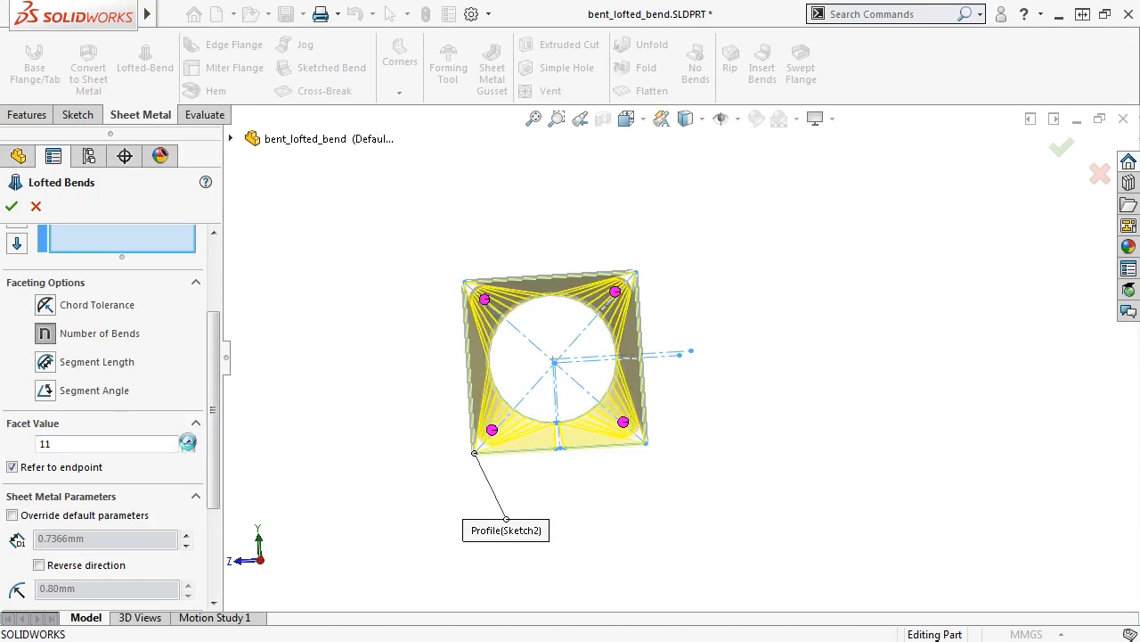
{"action": "left_click", "coordinate": [188, 452]}
{"action": "left_click", "coordinate": [188, 451]}
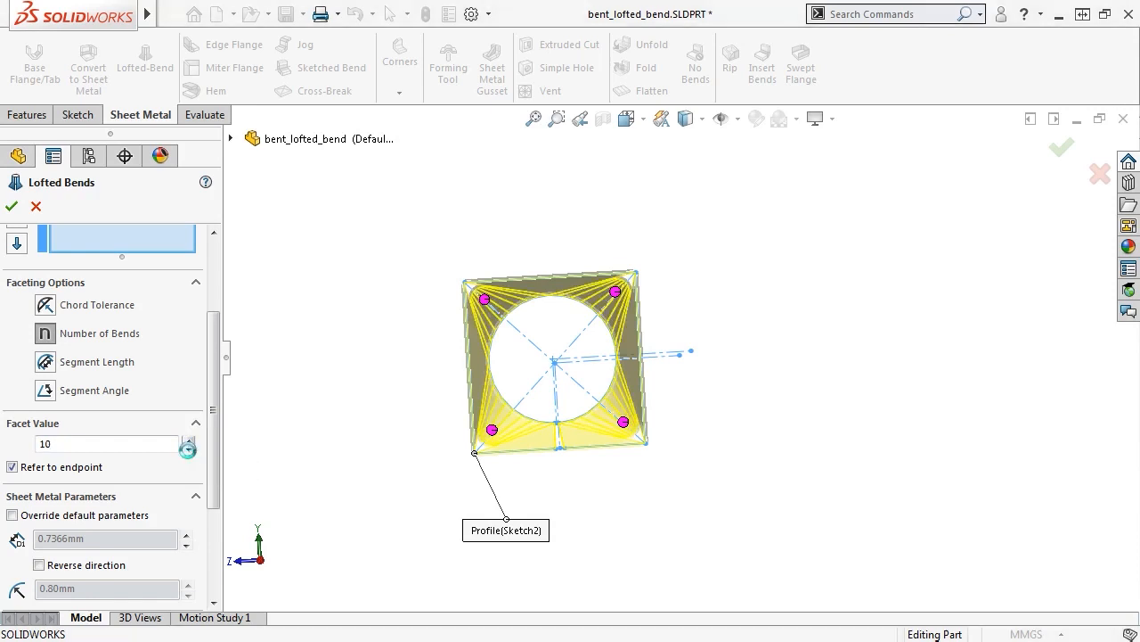
{"action": "left_click", "coordinate": [188, 452]}
{"action": "left_click", "coordinate": [188, 452]}
Try Segment Length faceting on the loft, raising the facet value to 4.00 mm and returning it to 3.00 mm.
{"action": "left_click", "coordinate": [49, 367]}
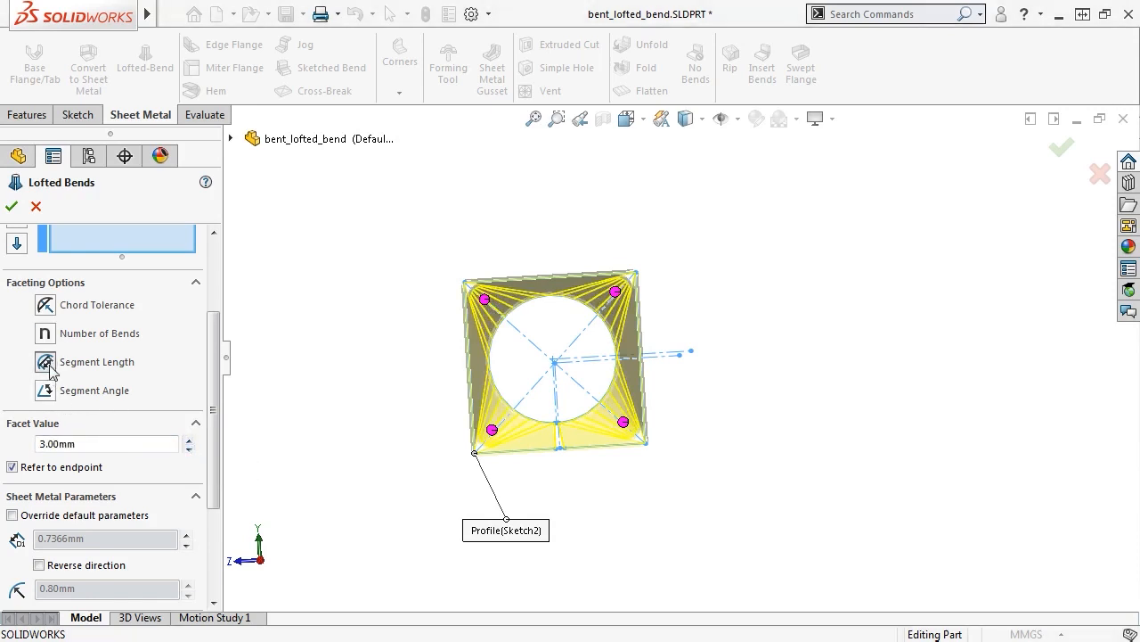
{"action": "left_click", "coordinate": [188, 440]}
{"action": "left_click", "coordinate": [188, 439]}
{"action": "left_click", "coordinate": [188, 452]}
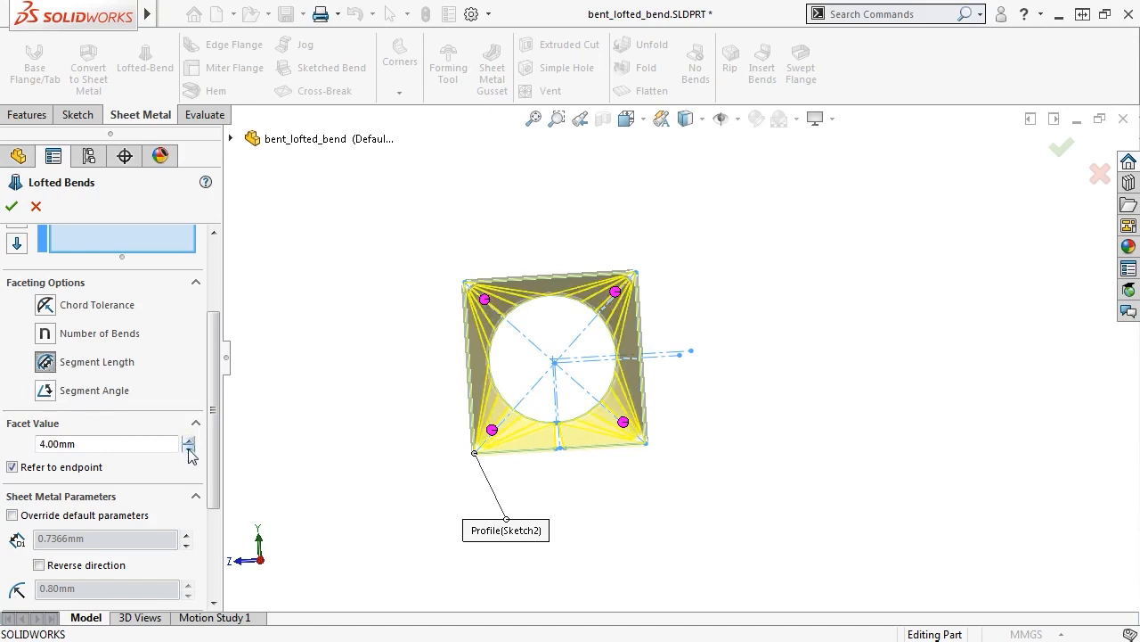
{"action": "left_click", "coordinate": [188, 452]}
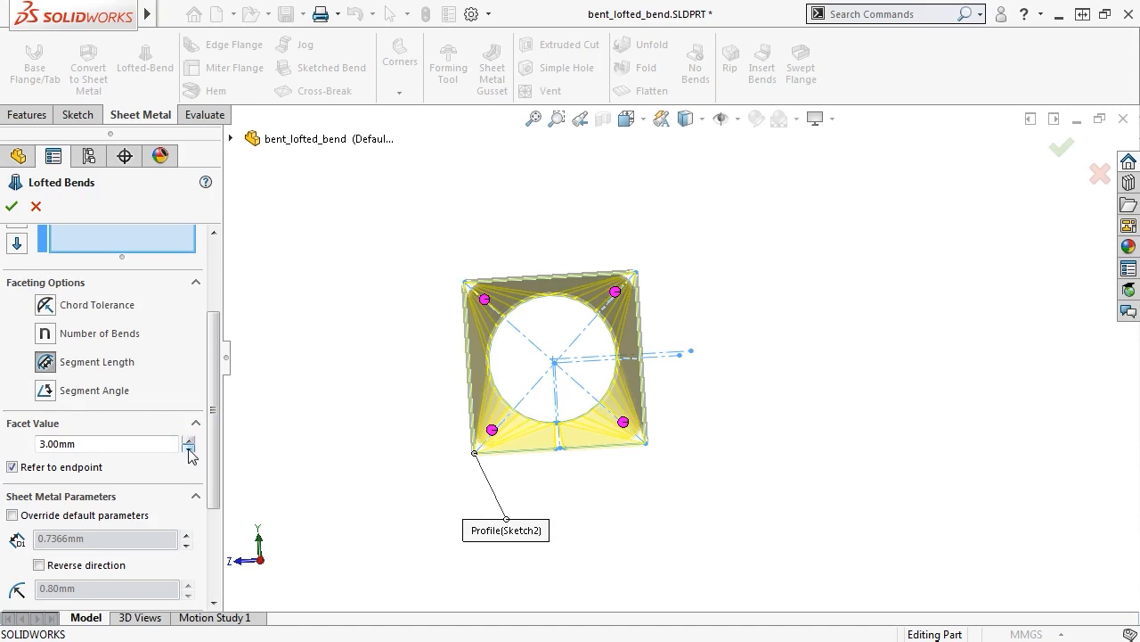
Try Segment Angle faceting on the loft with facet values of 30, 50 and 20 degrees.
{"action": "left_click", "coordinate": [45, 391]}
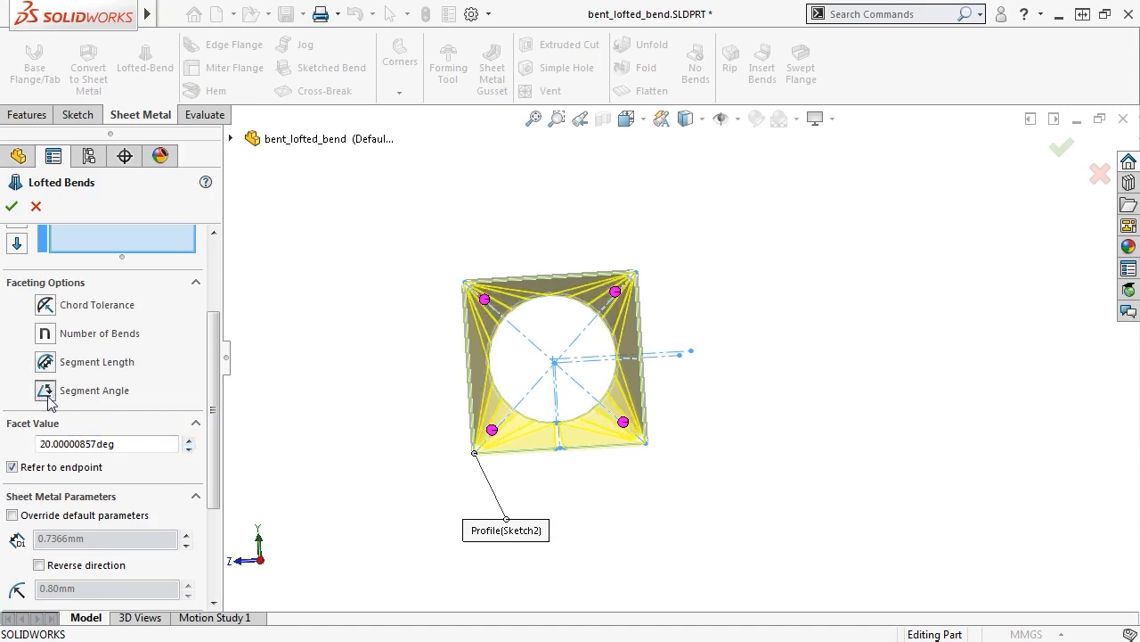
{"action": "double_click", "coordinate": [118, 444]}
{"action": "type", "text": "30"}
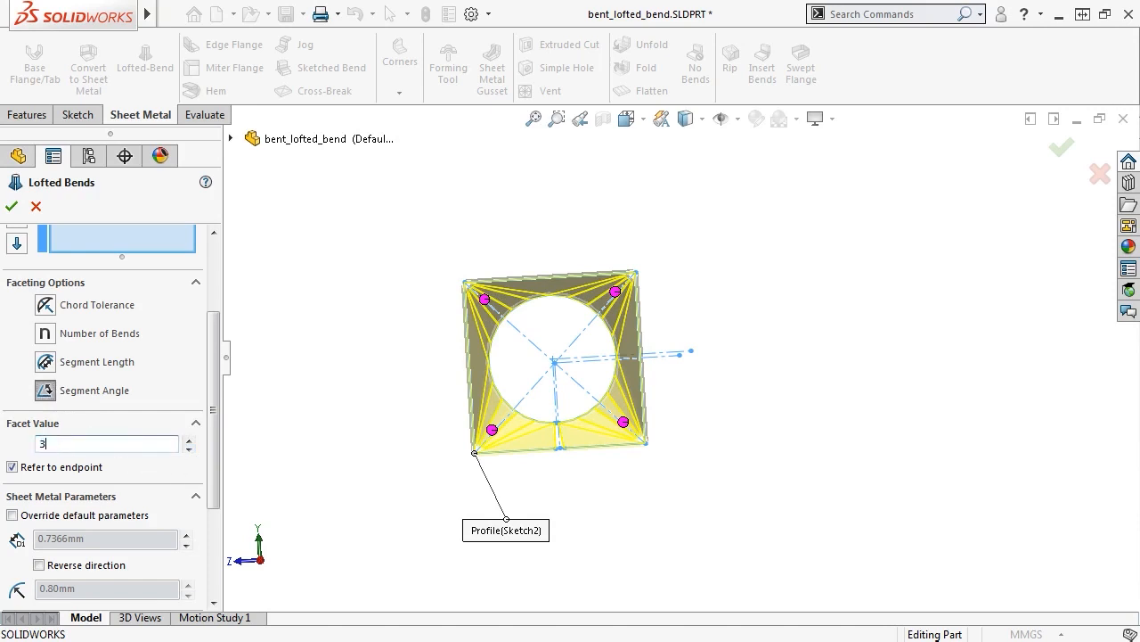
{"action": "key", "text": "Return"}
{"action": "type", "text": "50"}
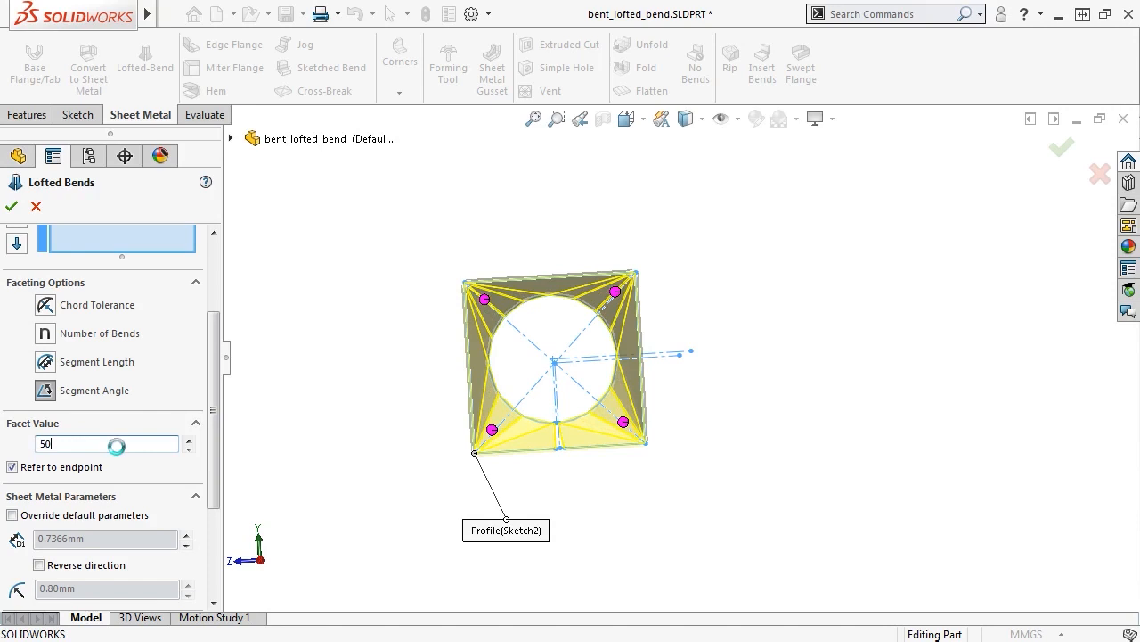
{"action": "key", "text": "Return"}
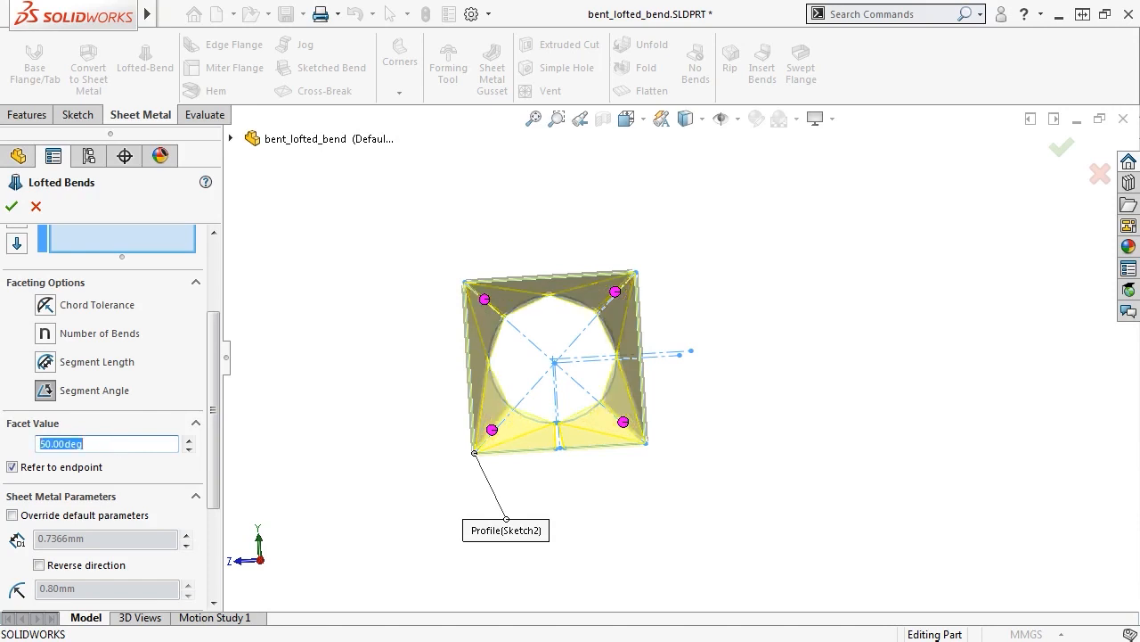
{"action": "type", "text": "20"}
{"action": "key", "text": "Return"}
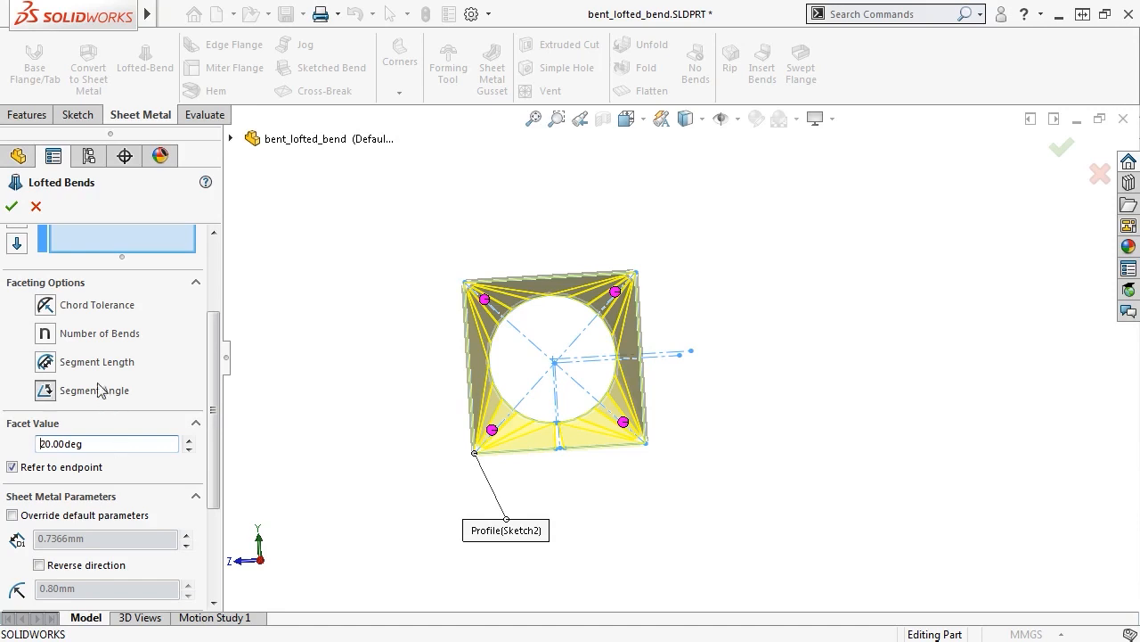
Return the loft to Number of Bends faceting with 8 bends, and give one upper corner's bend region its own value of 5 bends.
{"action": "left_click", "coordinate": [46, 334]}
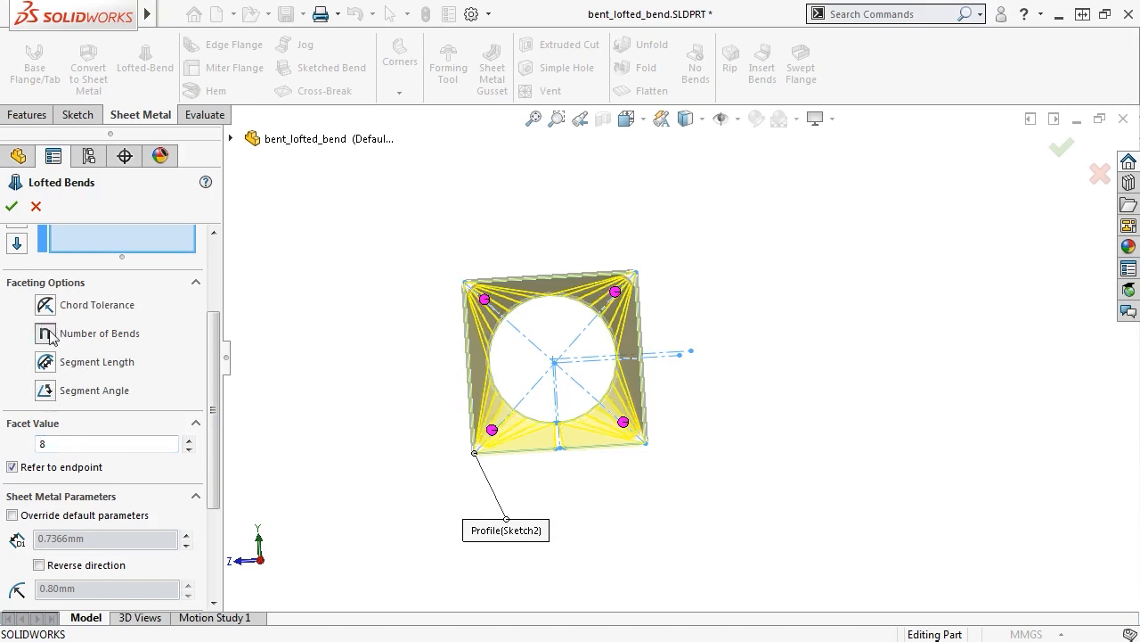
{"action": "left_click", "coordinate": [77, 443]}
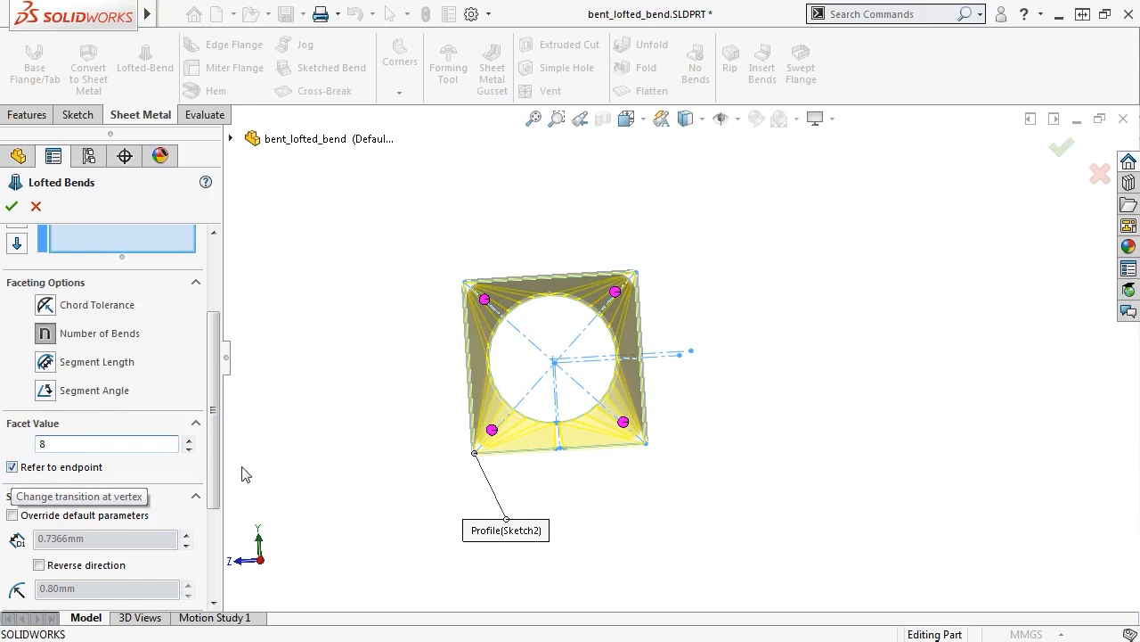
{"action": "middle_click_drag", "start_coordinate": [295, 458], "coordinate": [357, 458]}
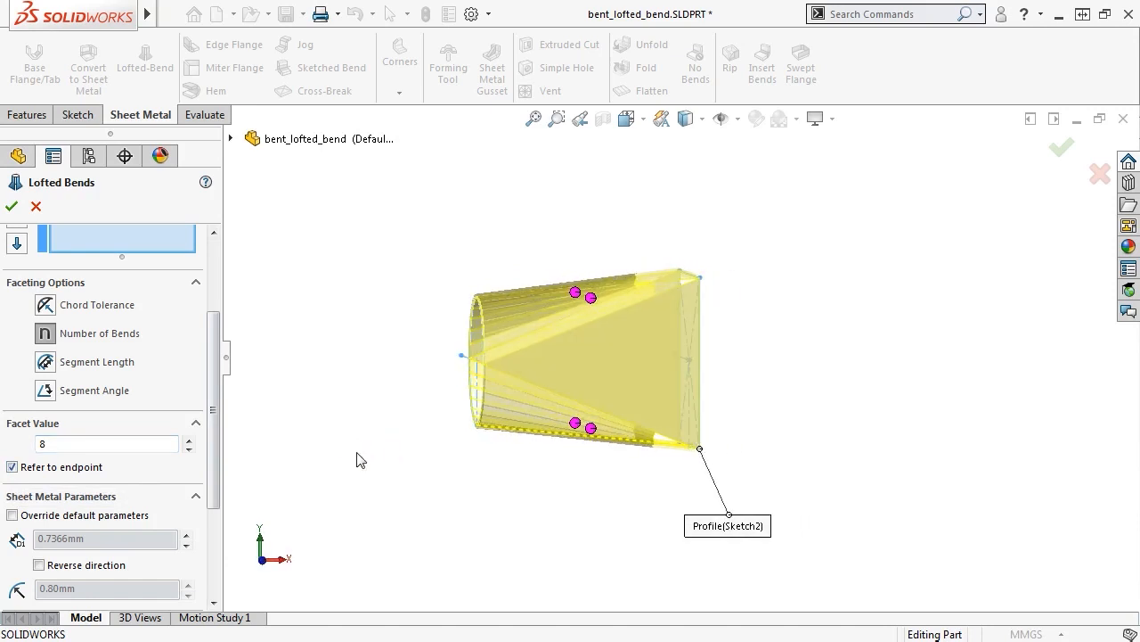
{"action": "left_click", "coordinate": [592, 299]}
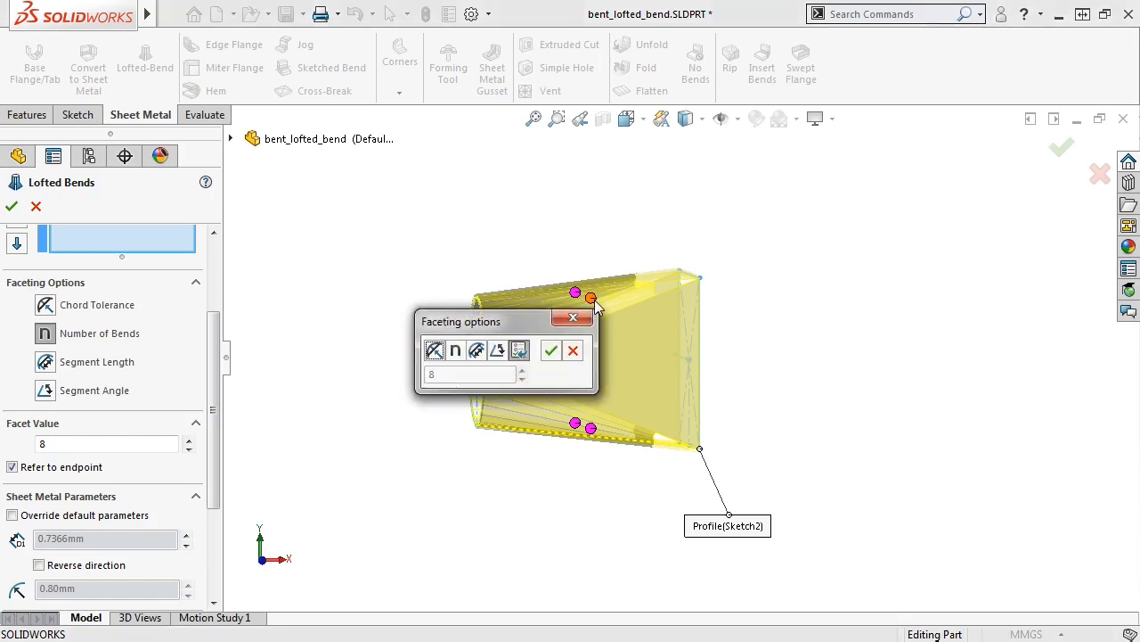
{"action": "left_click", "coordinate": [457, 351]}
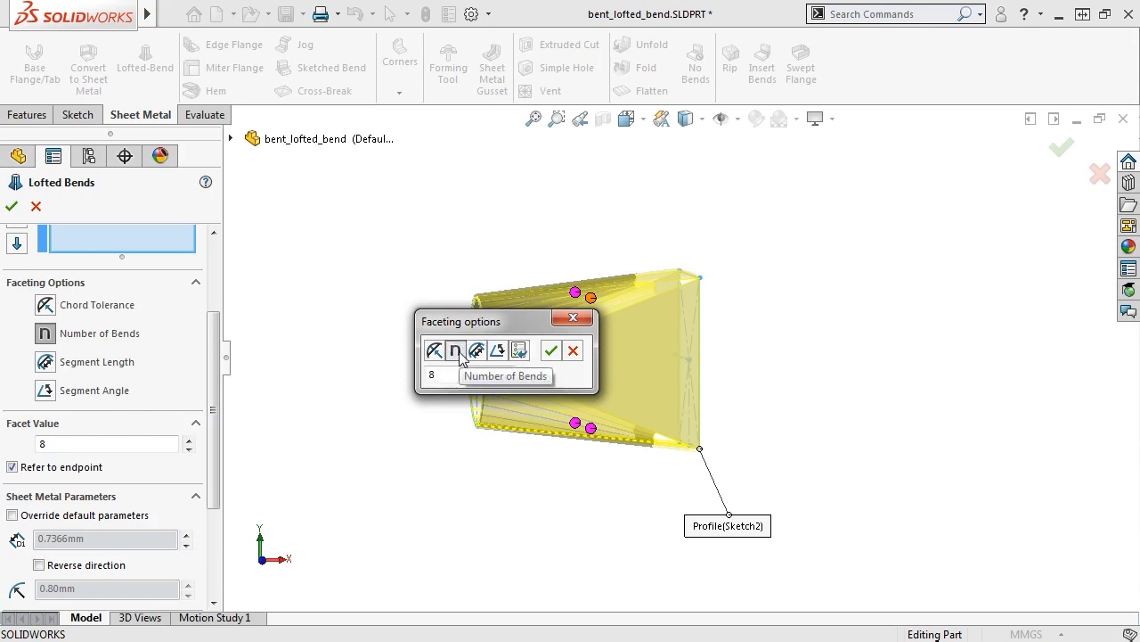
{"action": "double_click", "coordinate": [462, 375]}
{"action": "type", "text": "5"}
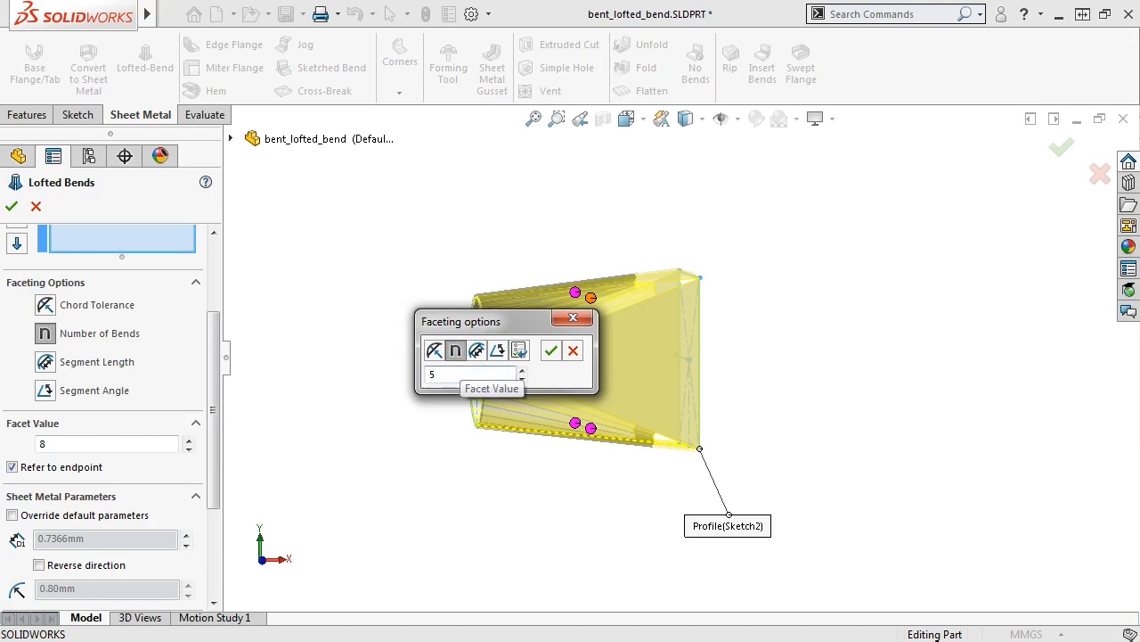
{"action": "key", "text": "Return"}
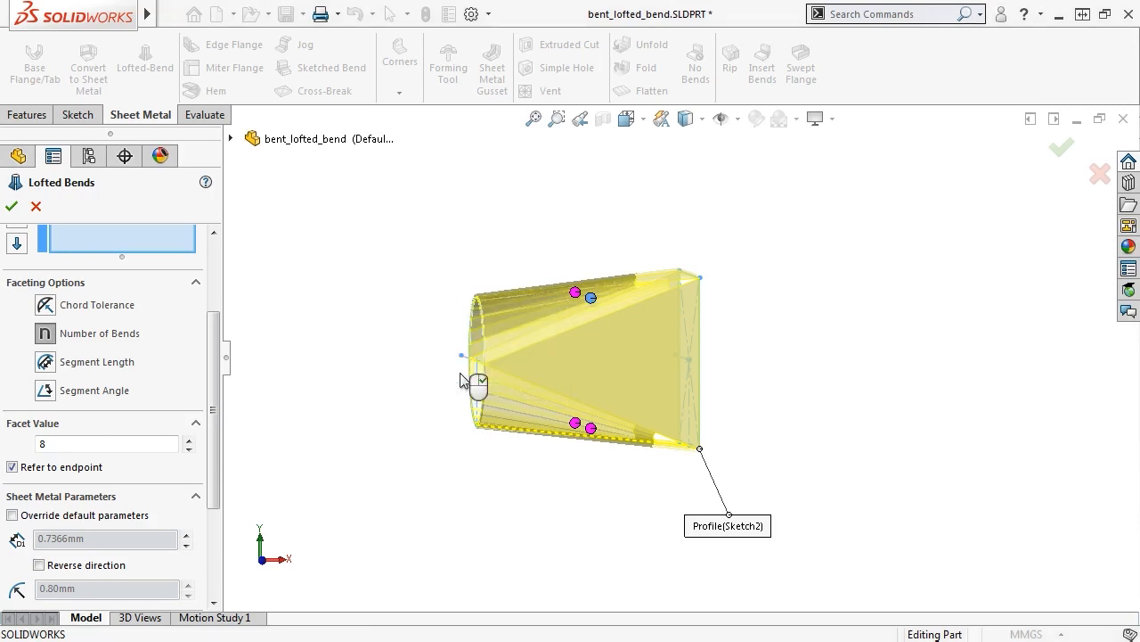
Override the default sheet metal parameters with 0.80 mm thickness and 0.80 mm bend radius, and create the lofted bend.
{"action": "left_click_drag", "start_coordinate": [218, 401], "coordinate": [225, 497]}
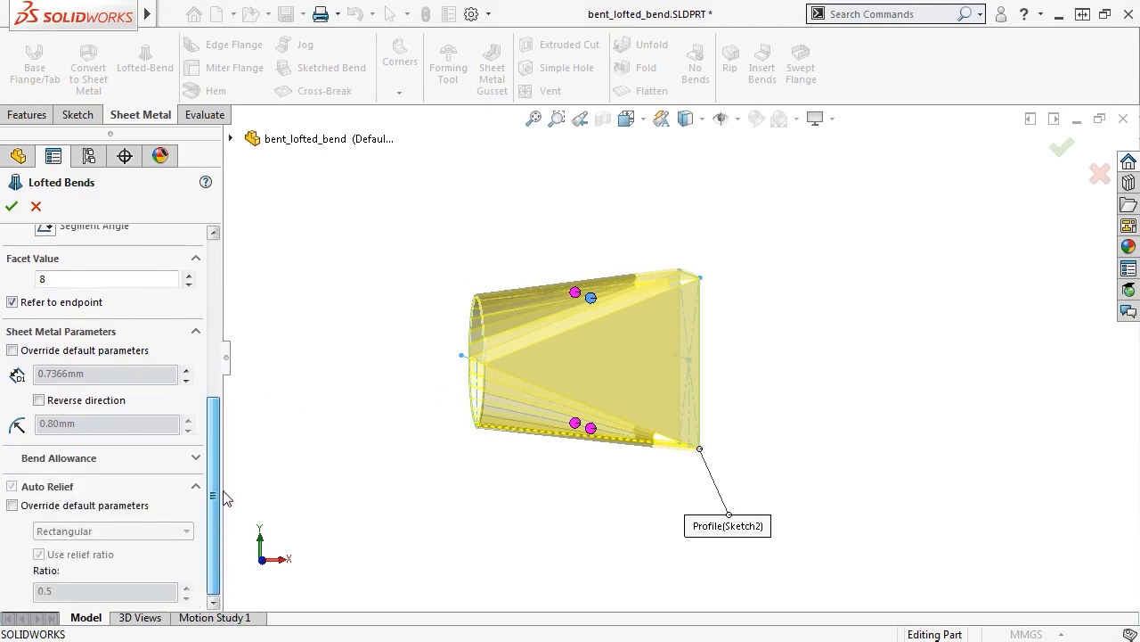
{"action": "left_click", "coordinate": [11, 351]}
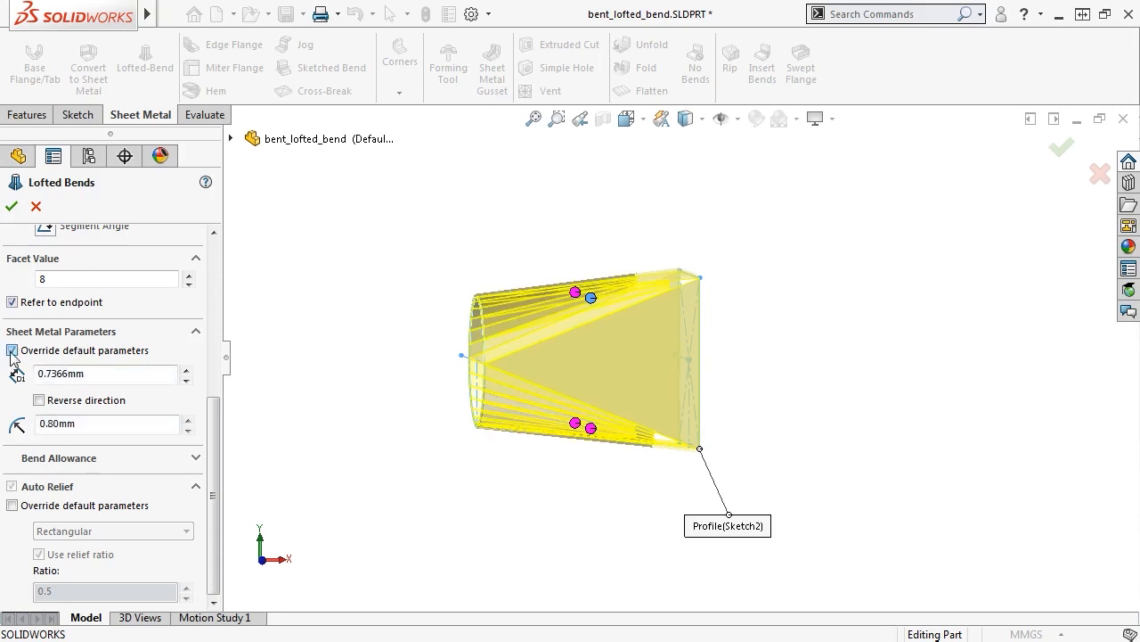
{"action": "double_click", "coordinate": [97, 373]}
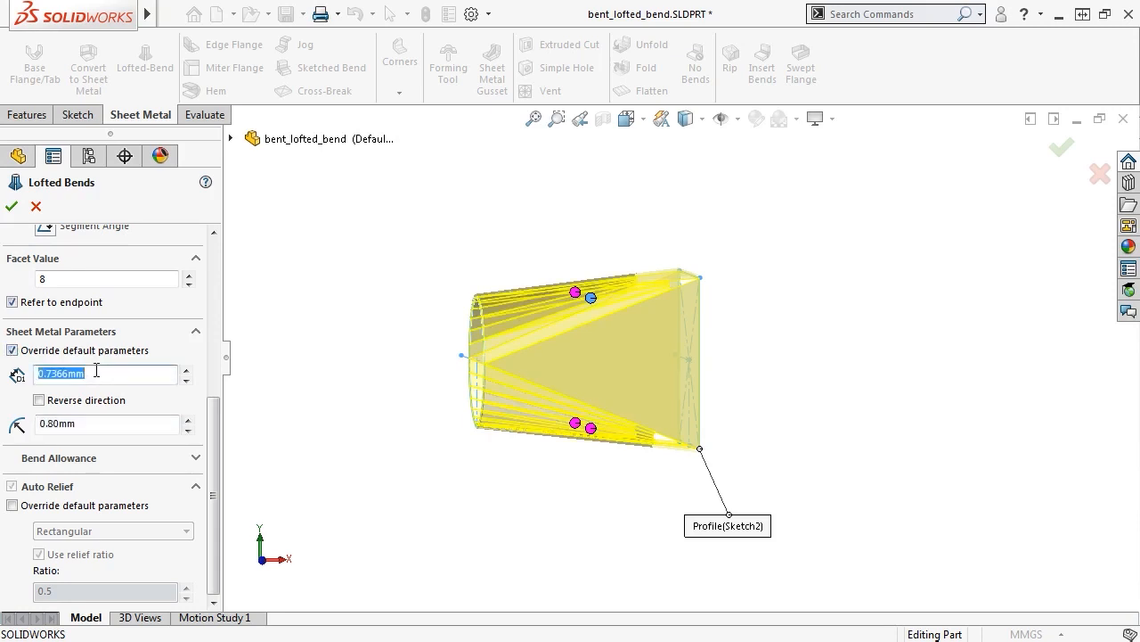
{"action": "type", "text": "0.8"}
{"action": "key", "text": "Return"}
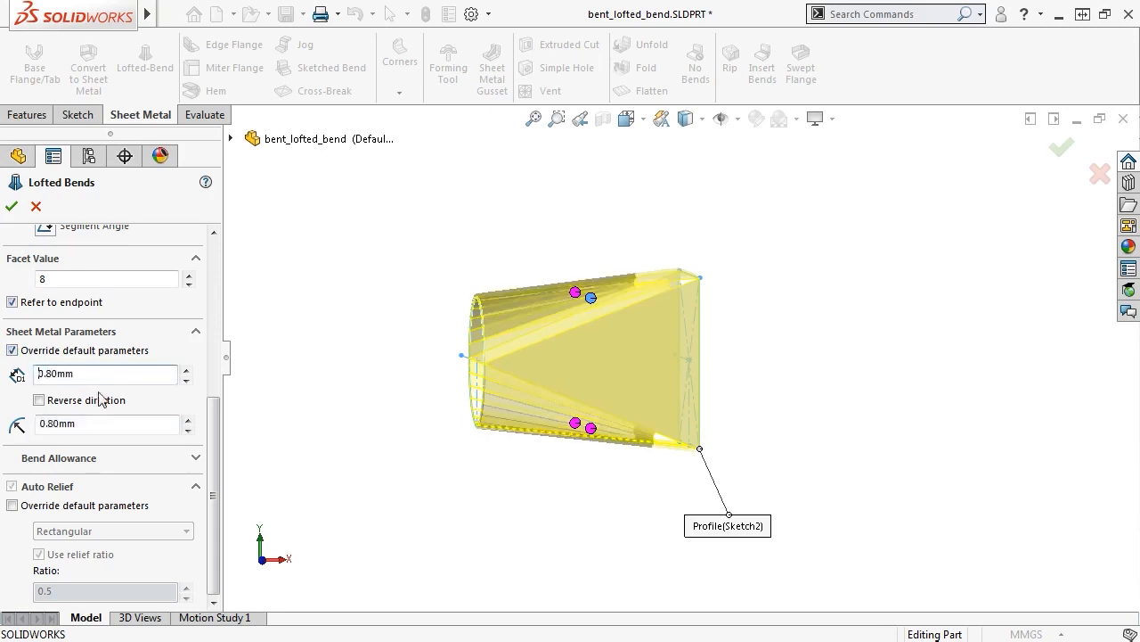
{"action": "left_click", "coordinate": [105, 421]}
{"action": "double_click", "coordinate": [105, 421]}
{"action": "type", "text": "0.8"}
{"action": "key", "text": "Return"}
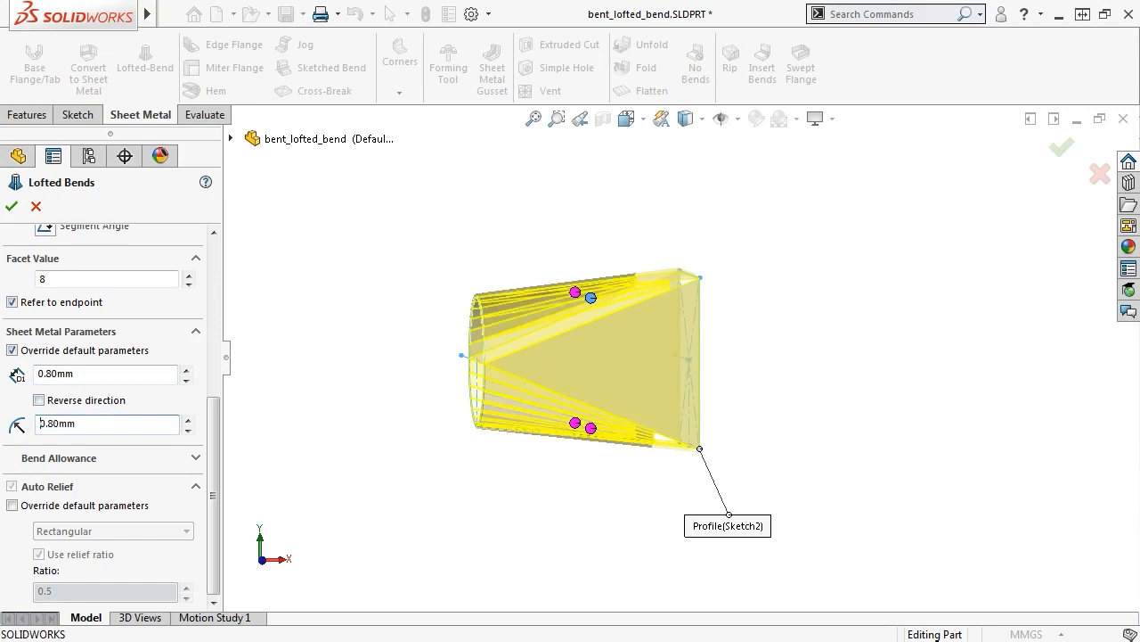
{"action": "left_click", "coordinate": [11, 206]}
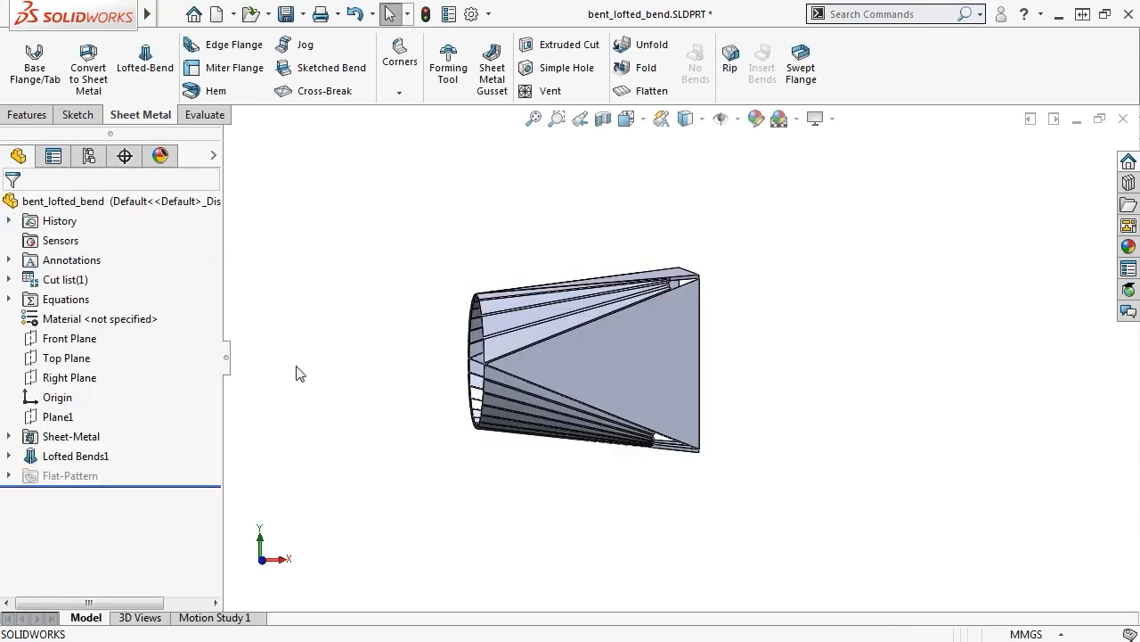
{"action": "key", "text": "space"}
{"action": "left_click", "coordinate": [426, 405]}
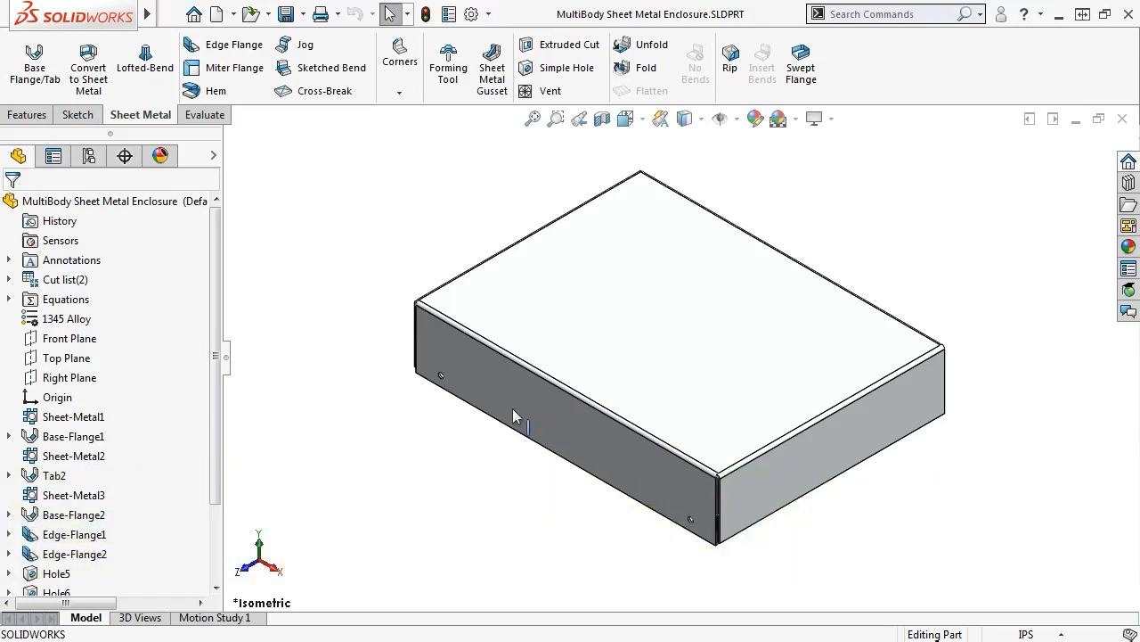
In the MultiBody Sheet Metal Enclosure part, edit the first base flange's sketch to make its horizontal line 7 in long and rebuild the model.
{"action": "left_click", "coordinate": [527, 391]}
{"action": "key", "text": "ctrl+8"}
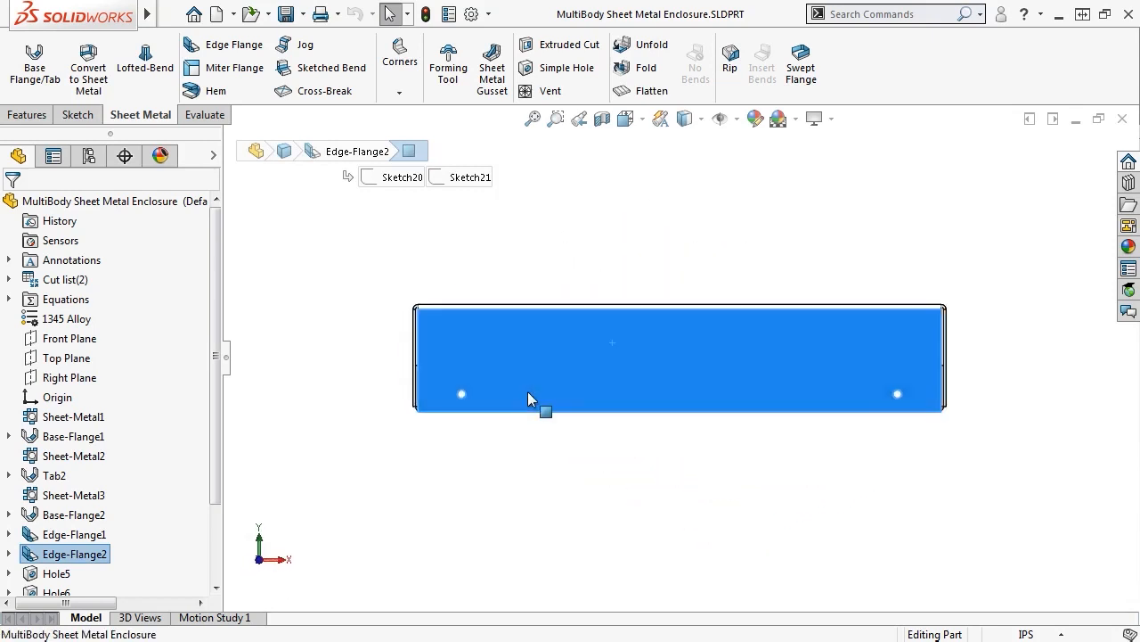
{"action": "left_click", "coordinate": [8, 436]}
{"action": "left_click", "coordinate": [58, 457]}
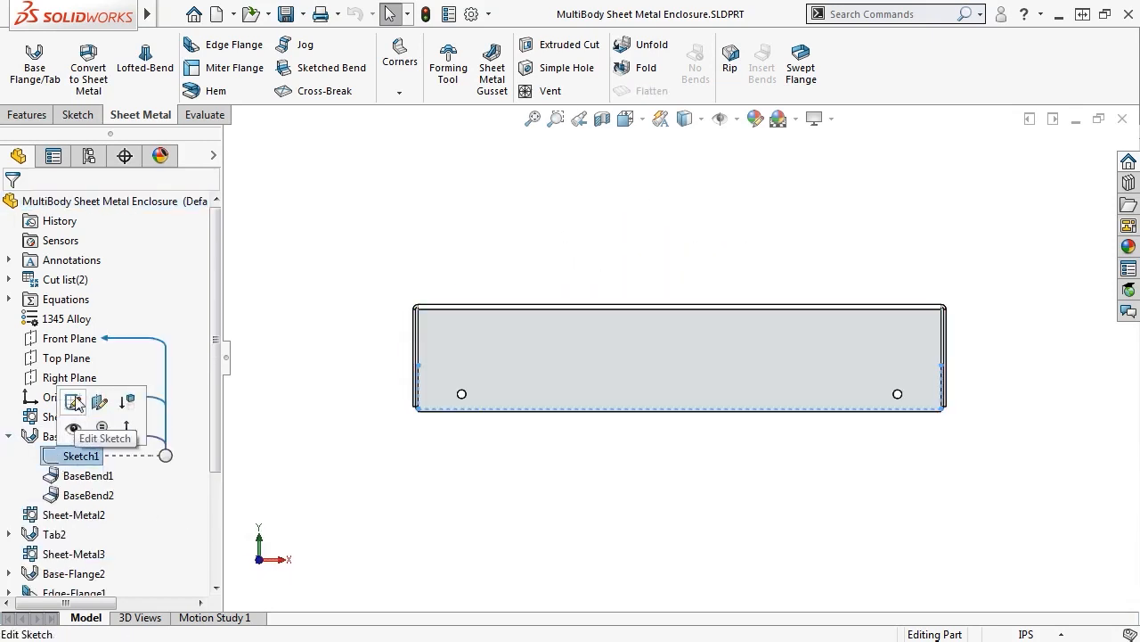
{"action": "left_click", "coordinate": [76, 400]}
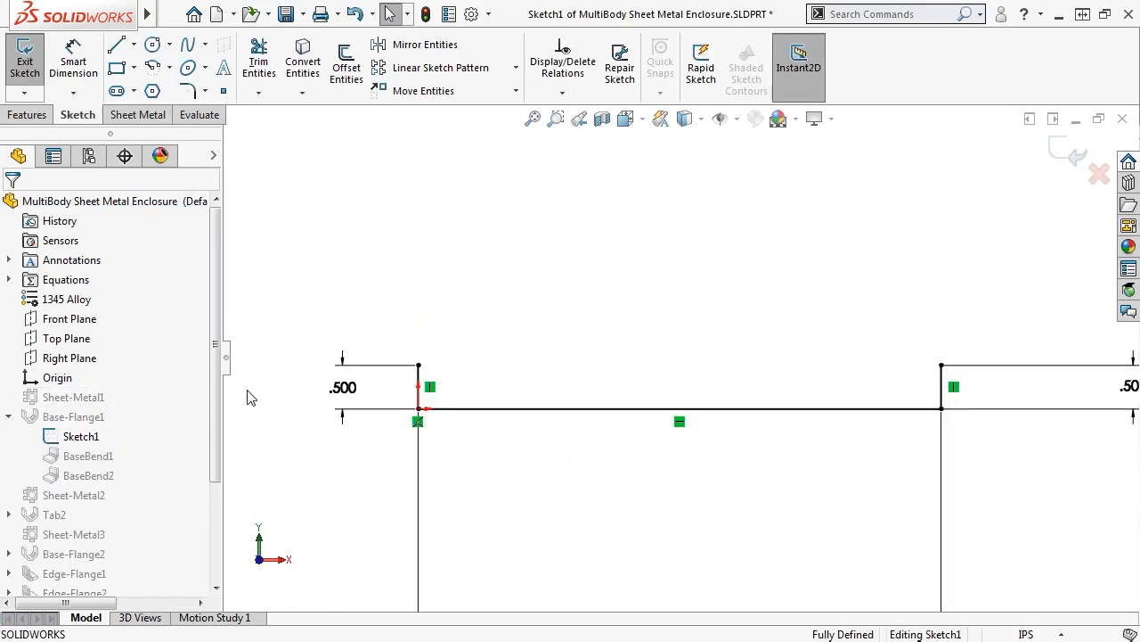
{"action": "key", "text": "ctrl+7"}
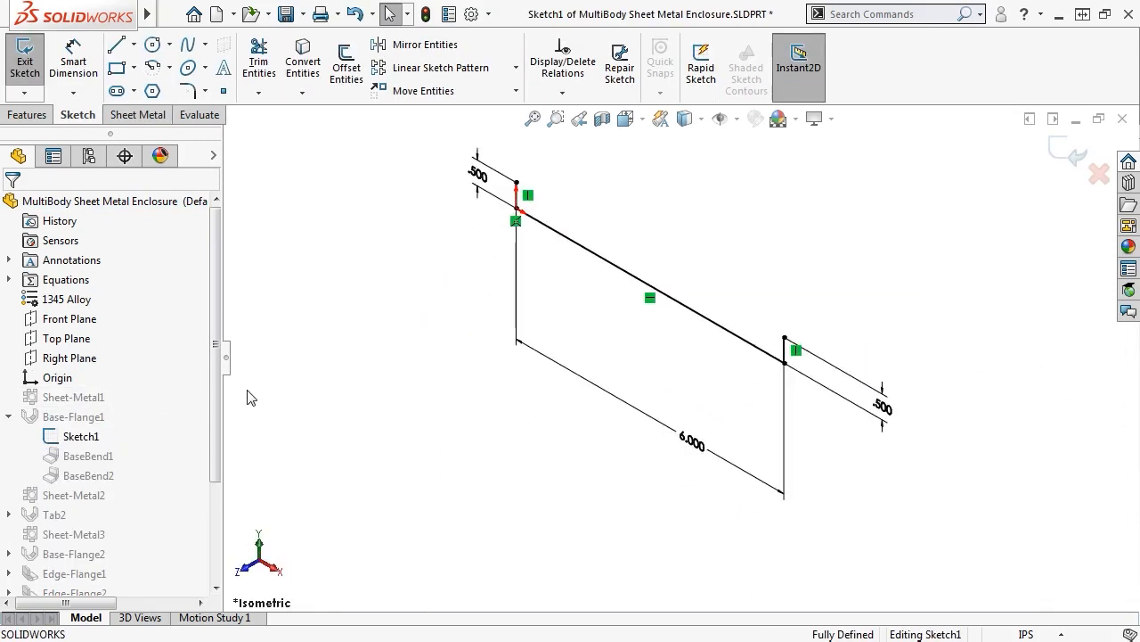
{"action": "double_click", "coordinate": [690, 443]}
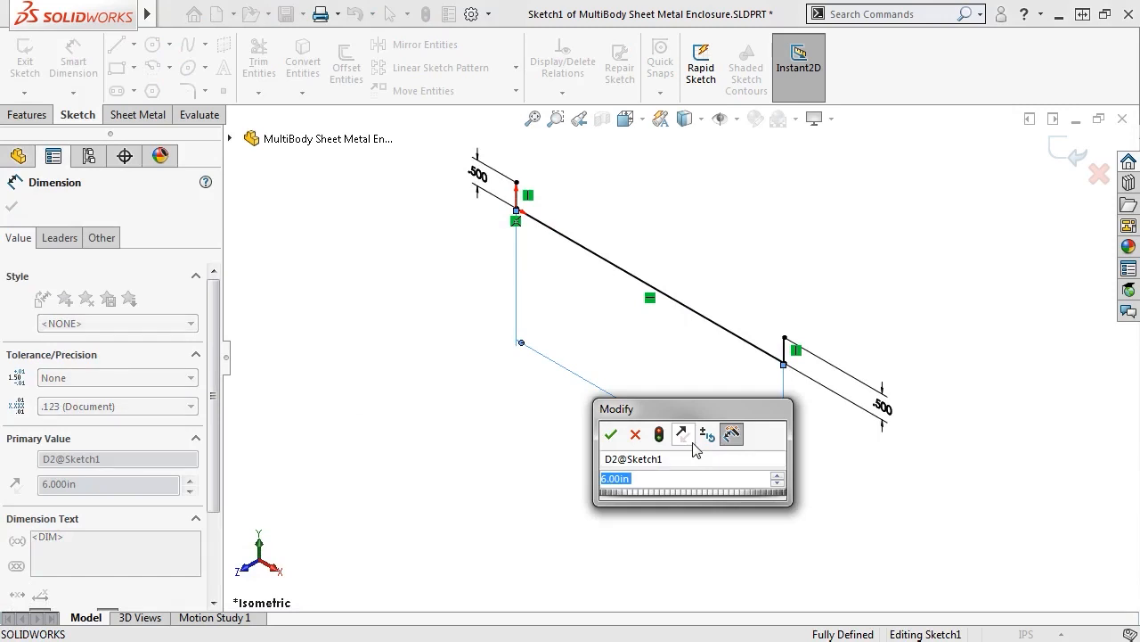
{"action": "type", "text": "7"}
{"action": "key", "text": "Return"}
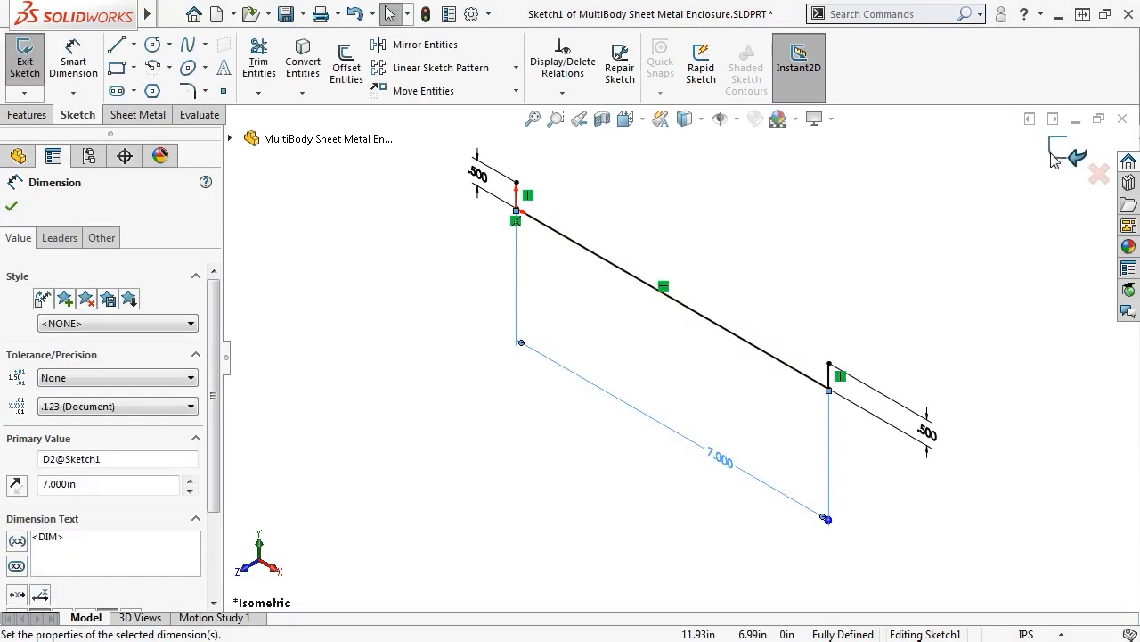
{"action": "left_click", "coordinate": [1054, 157]}
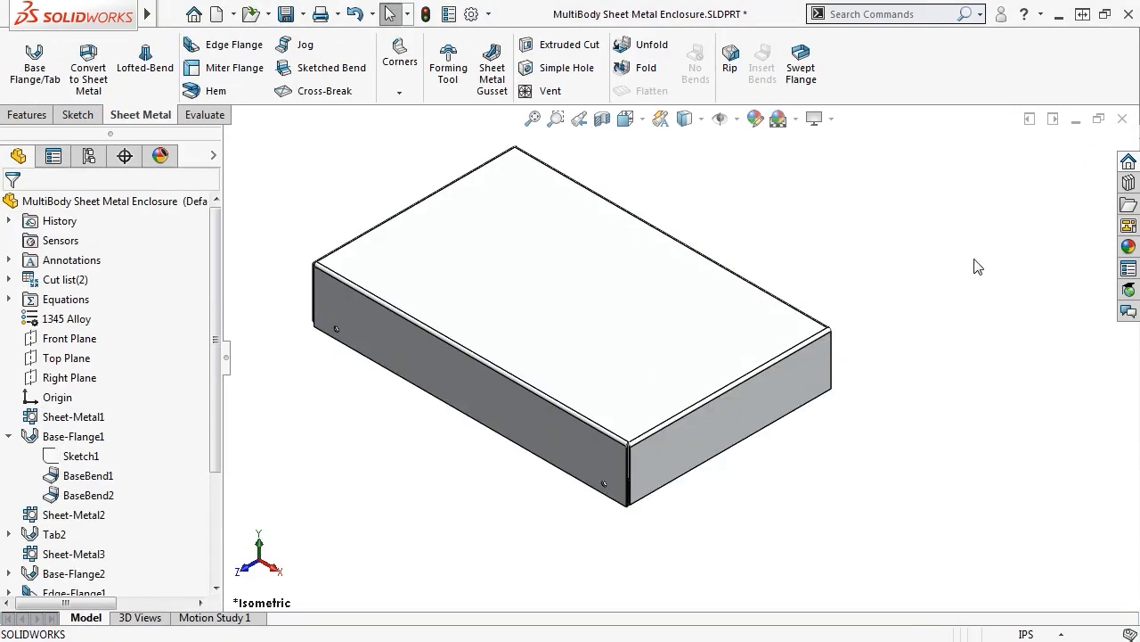
{"action": "key", "text": "f"}
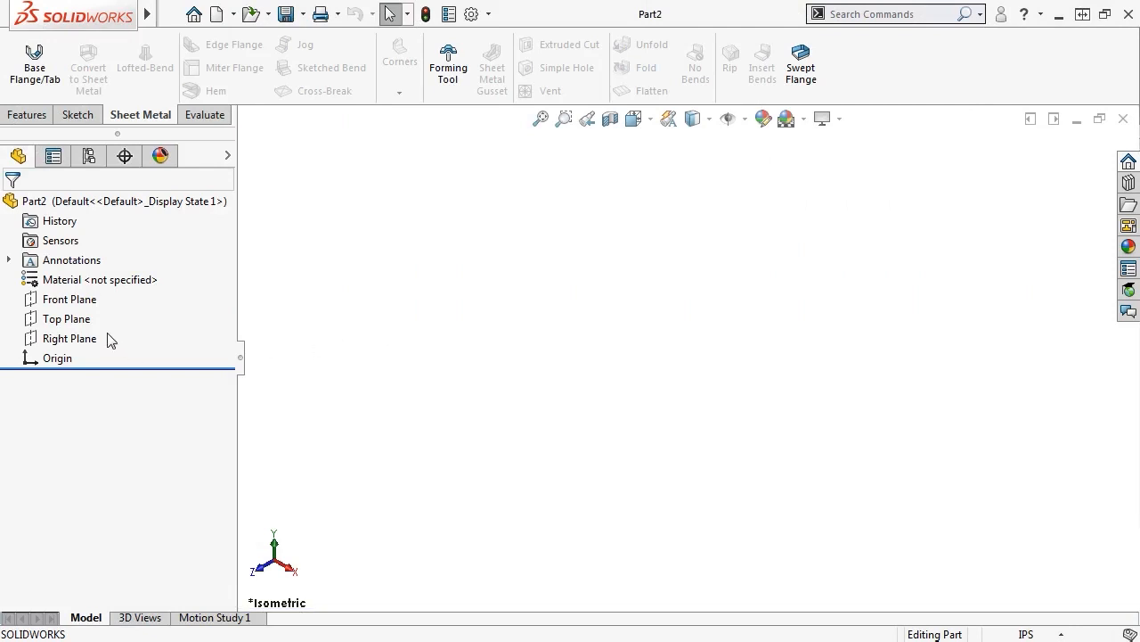
Sketch an open U profile on the Front Plane: a horizontal base line about 4.11 in long centered on the origin, with upright lines about 0.67 in and 0.91 in.
{"action": "left_click", "coordinate": [67, 298]}
{"action": "left_click", "coordinate": [94, 274]}
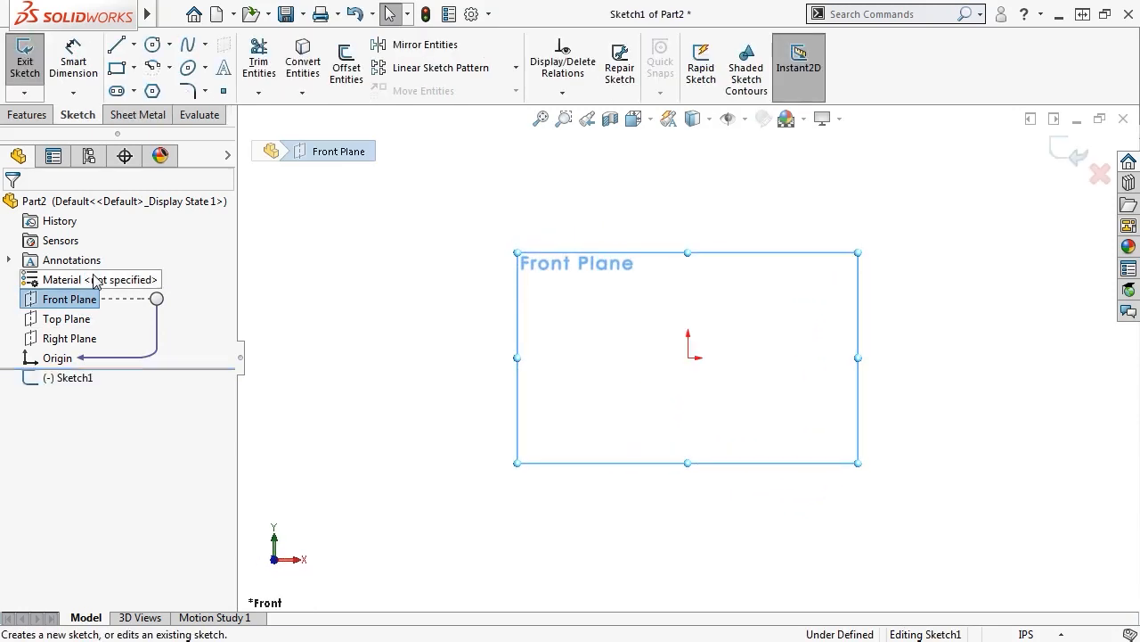
{"action": "key", "text": "s"}
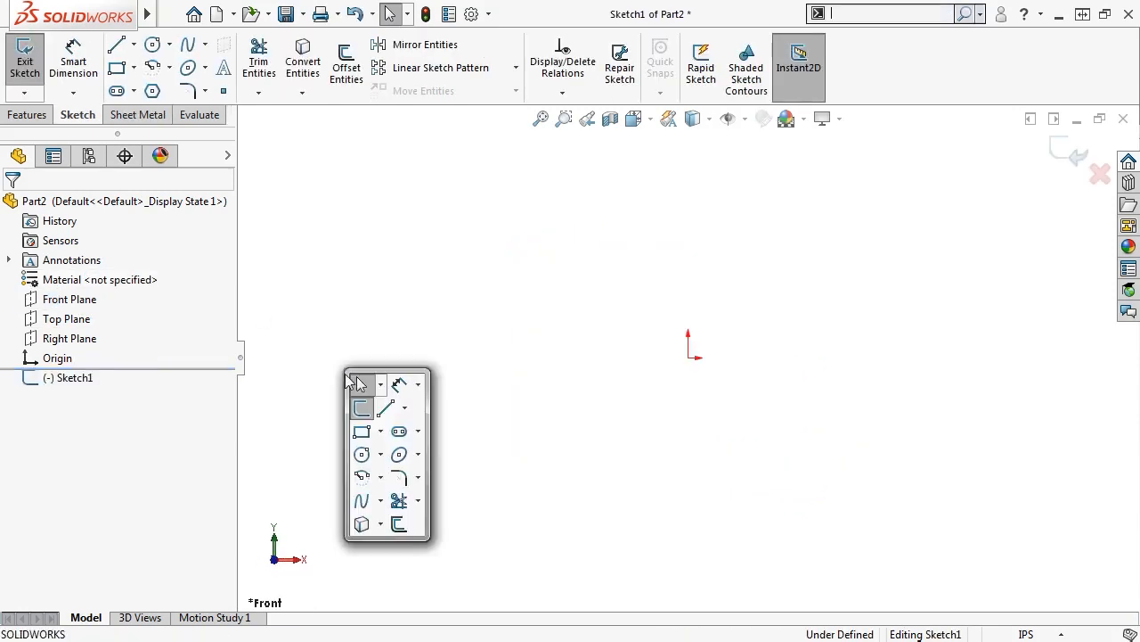
{"action": "left_click", "coordinate": [385, 407]}
{"action": "left_click", "coordinate": [543, 323]}
{"action": "left_click", "coordinate": [543, 357]}
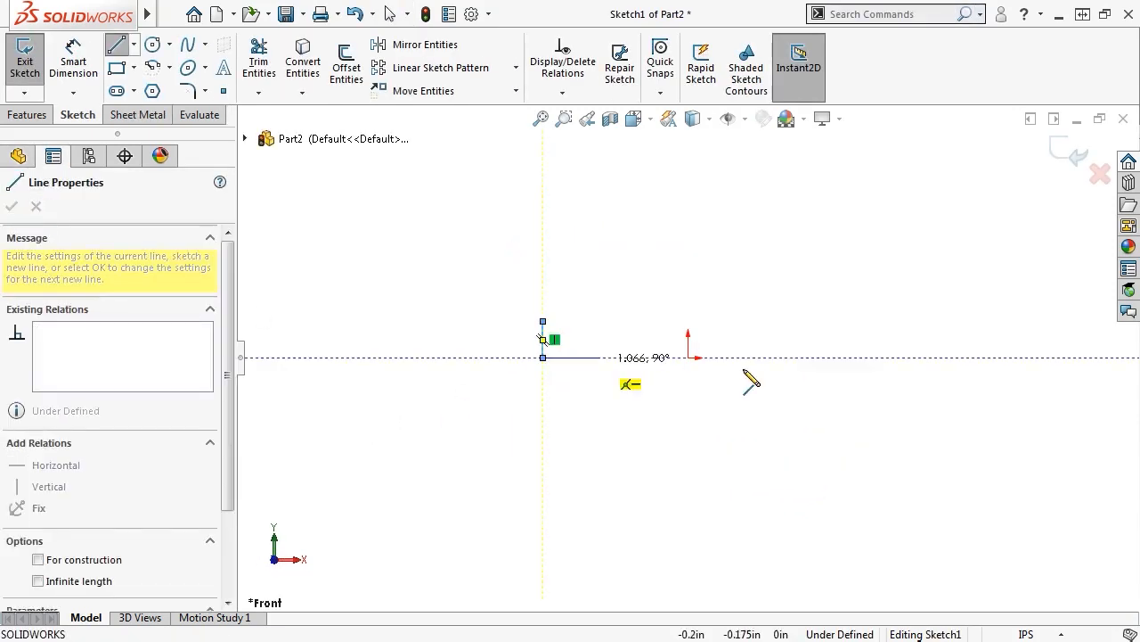
{"action": "left_click", "coordinate": [839, 357]}
{"action": "left_click", "coordinate": [840, 311]}
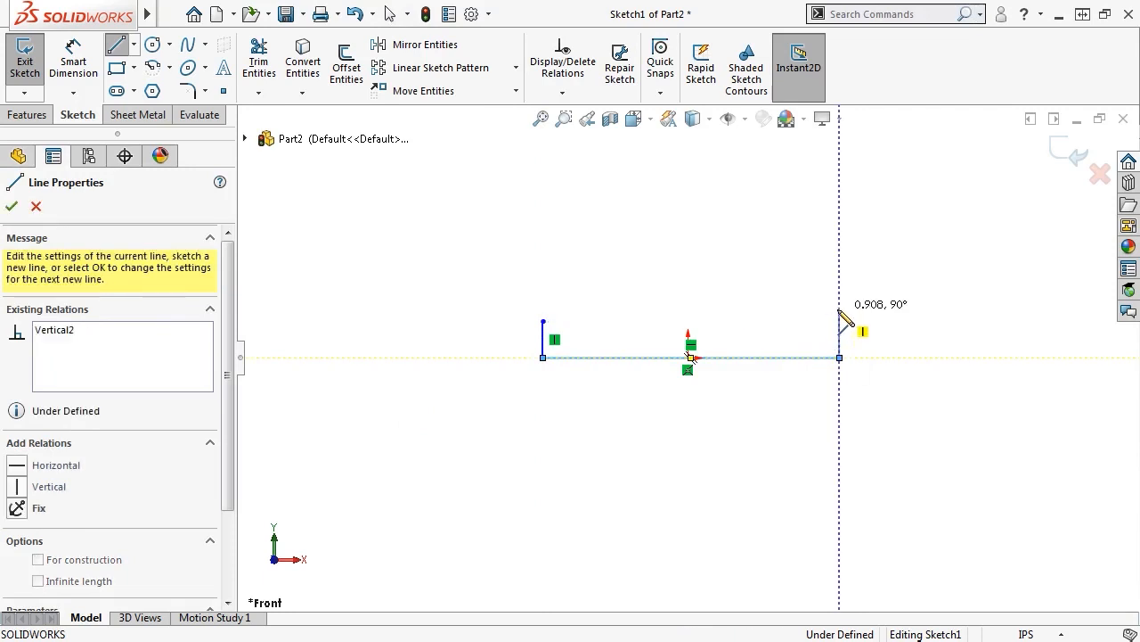
{"action": "key", "text": "Escape"}
Make the two vertical lines of the U profile equal in length.
{"action": "left_click", "coordinate": [840, 333]}
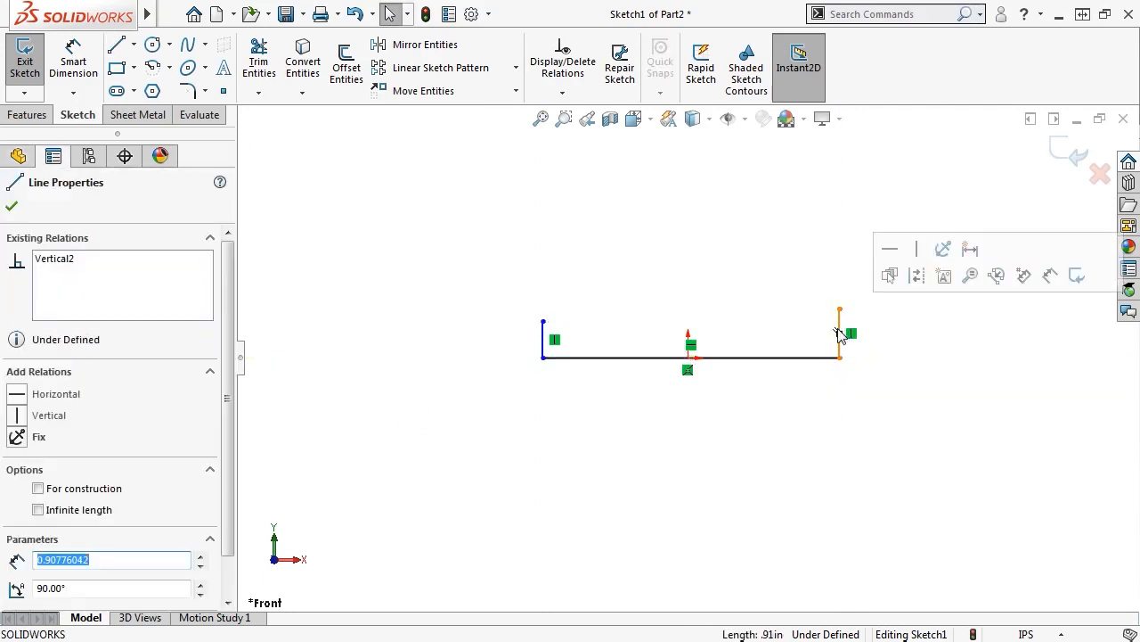
{"action": "left_click", "coordinate": [544, 349], "text": "ctrl"}
{"action": "left_click", "coordinate": [728, 269]}
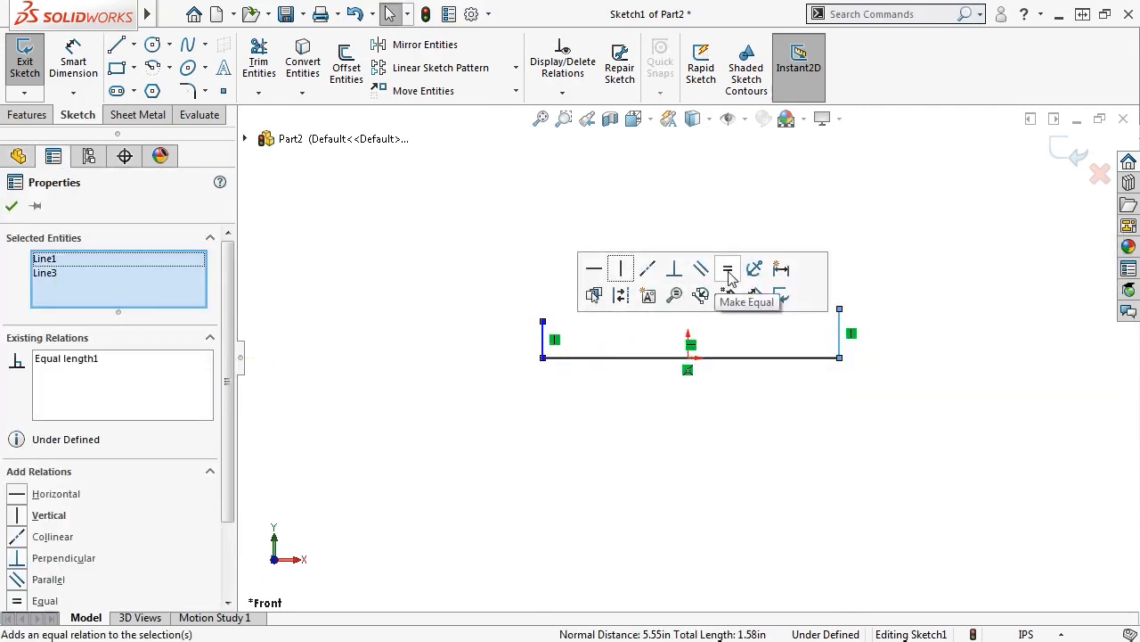
{"action": "left_click", "coordinate": [695, 433]}
Dimension the U profile with 0.5 in for the vertical line and 5 in for the horizontal base line.
{"action": "key", "text": "s"}
{"action": "left_click", "coordinate": [747, 442]}
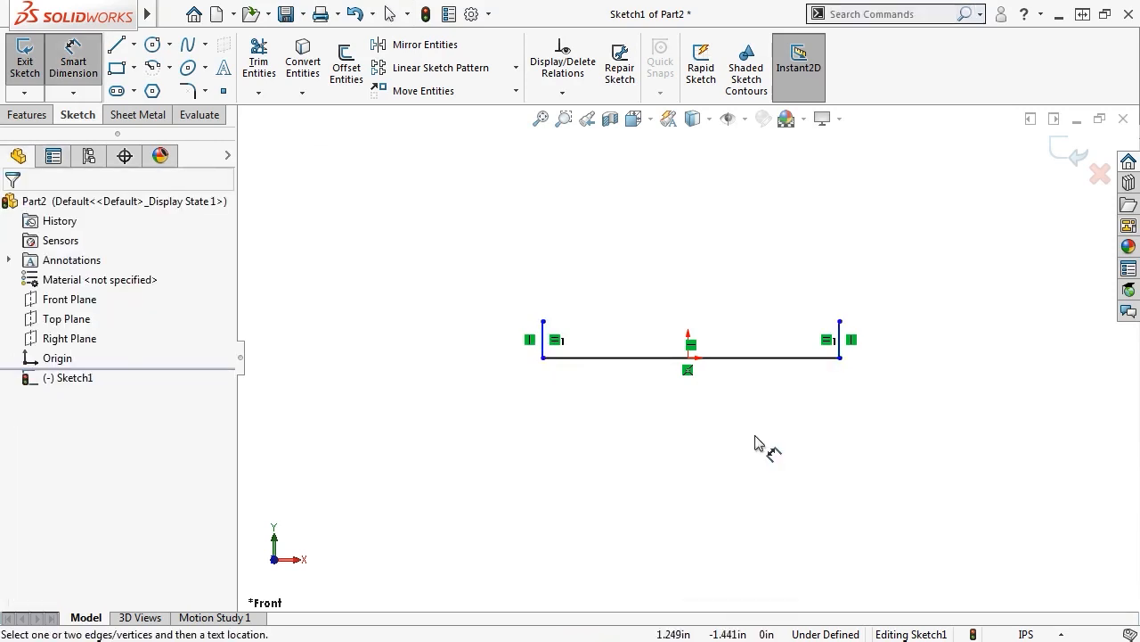
{"action": "left_click", "coordinate": [545, 344]}
{"action": "left_click", "coordinate": [398, 334]}
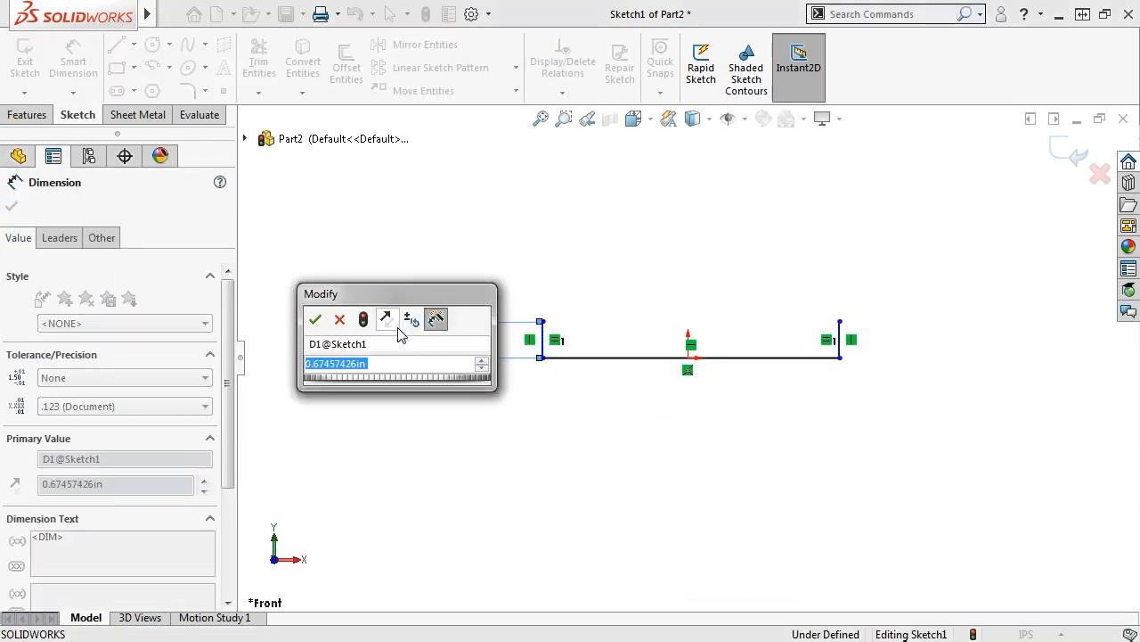
{"action": "type", "text": ".5"}
{"action": "key", "text": "Return"}
{"action": "left_click", "coordinate": [611, 359]}
{"action": "left_click", "coordinate": [613, 437]}
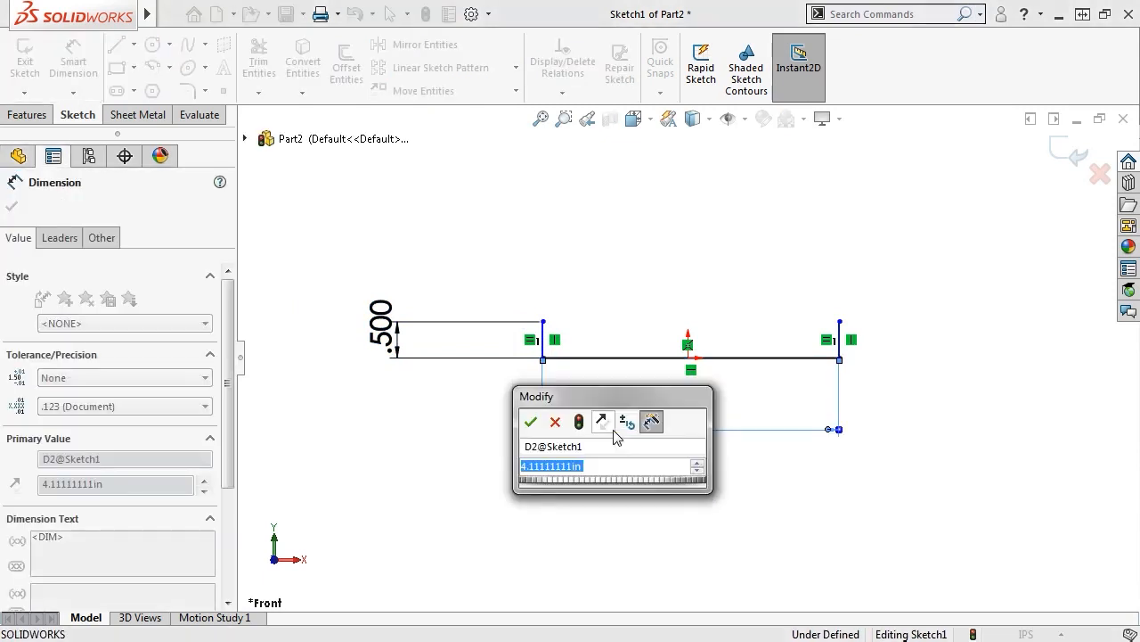
{"action": "type", "text": "5"}
{"action": "key", "text": "Return"}
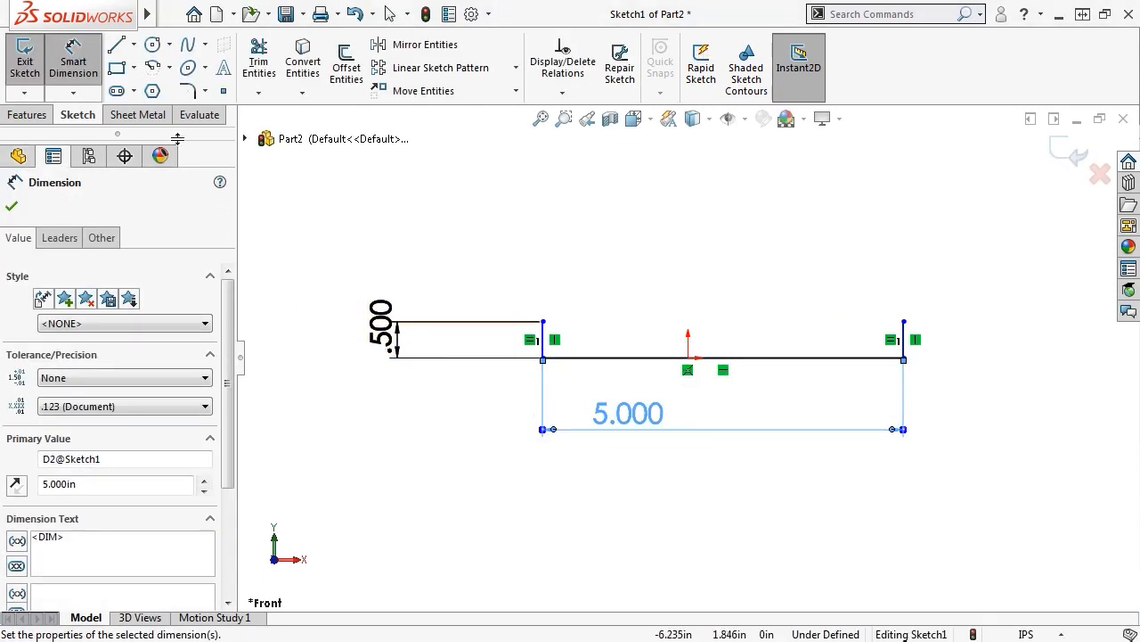
Create a Base Flange from the U profile with a Blind depth of 3 in.
{"action": "left_click", "coordinate": [138, 114]}
{"action": "left_click", "coordinate": [35, 67]}
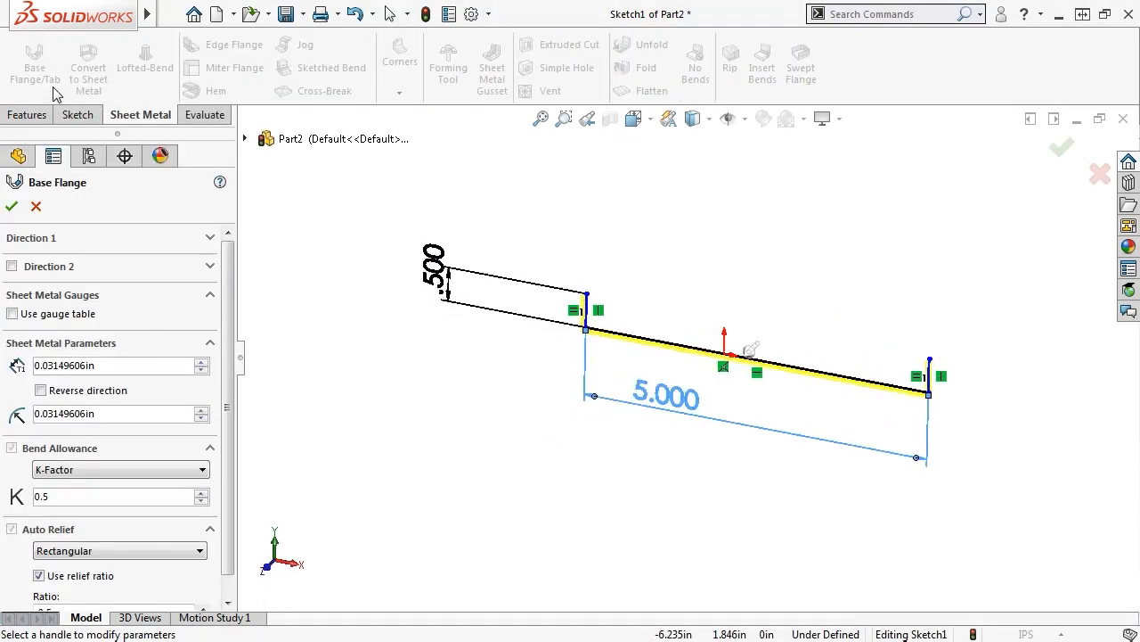
{"action": "double_click", "coordinate": [106, 288]}
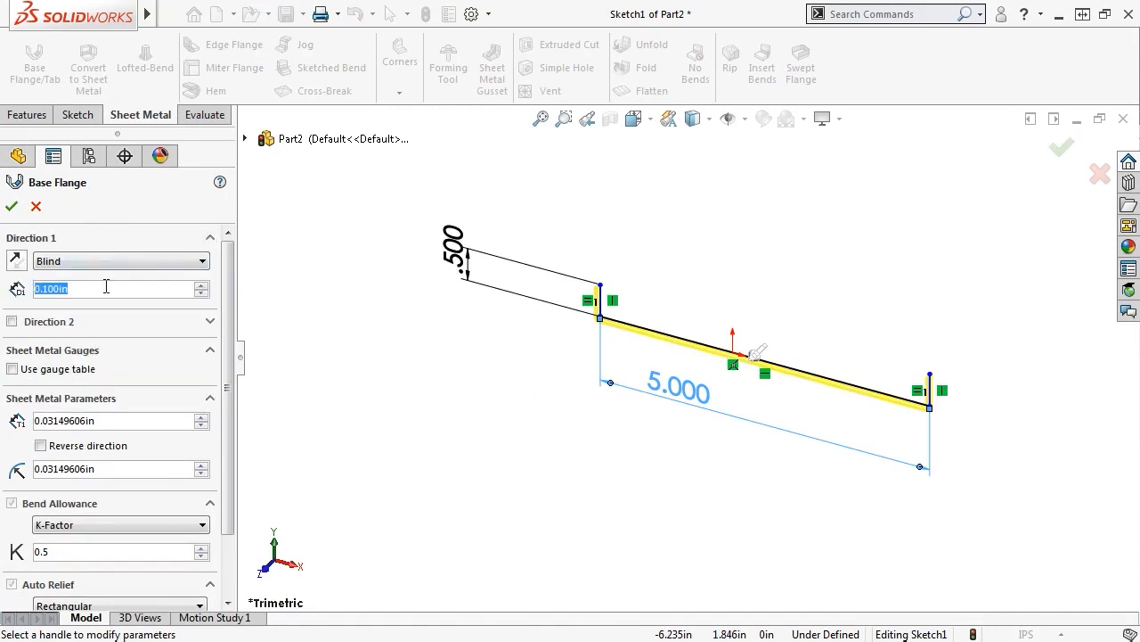
{"action": "type", "text": "3."}
{"action": "left_click", "coordinate": [11, 207]}
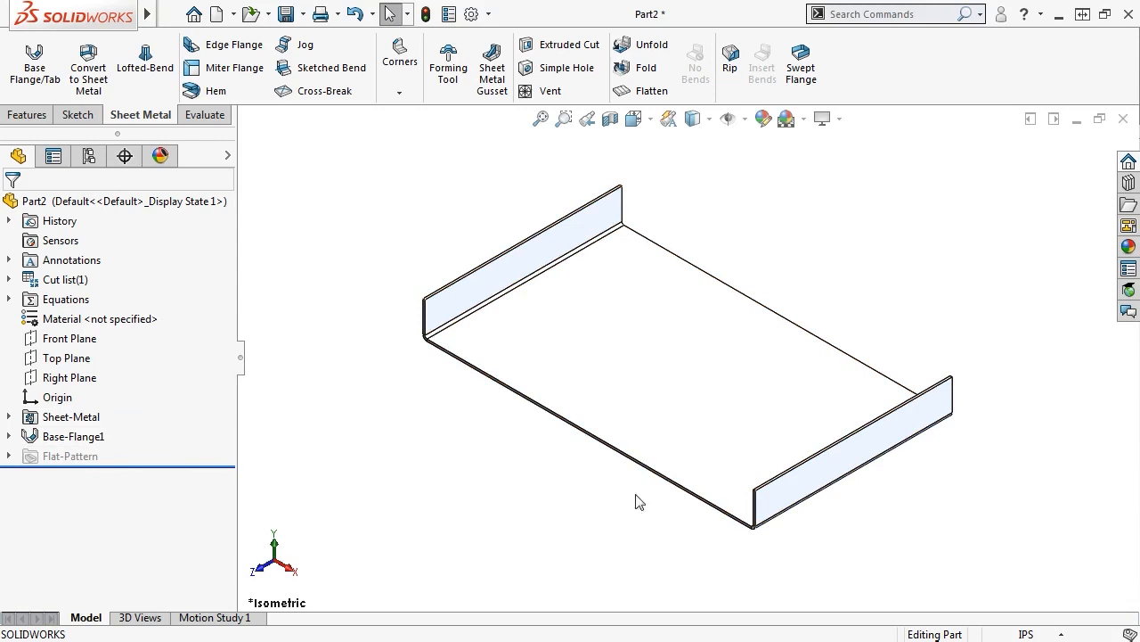
On the +X side flange's outer face, sketch a corner rectangle about 0.91 in tall, starting from the face's lower corner at the bend.
{"action": "left_click", "coordinate": [788, 503]}
{"action": "key", "text": "ctrl+8"}
{"action": "left_click", "coordinate": [723, 372]}
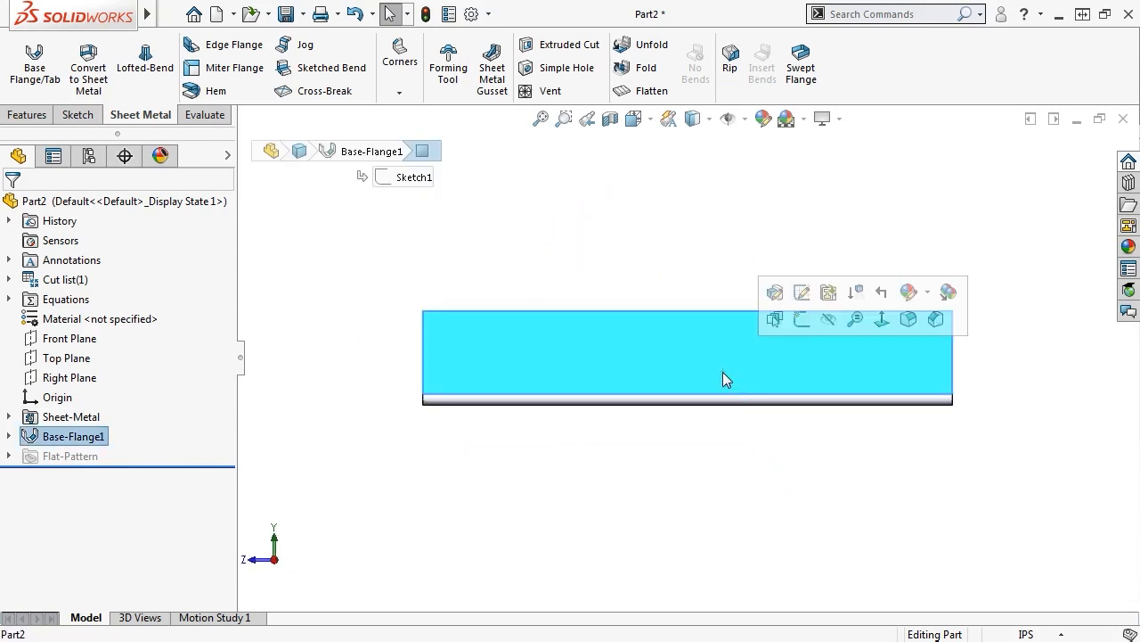
{"action": "left_click", "coordinate": [794, 327]}
{"action": "key", "text": "s"}
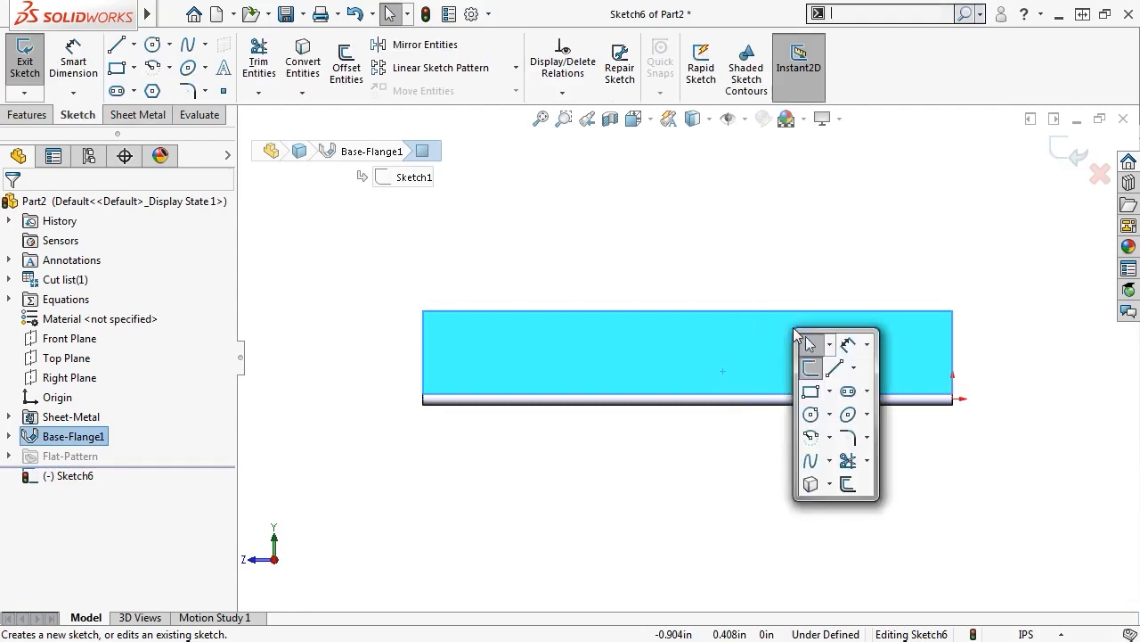
{"action": "left_click", "coordinate": [806, 389]}
{"action": "left_click", "coordinate": [423, 394]}
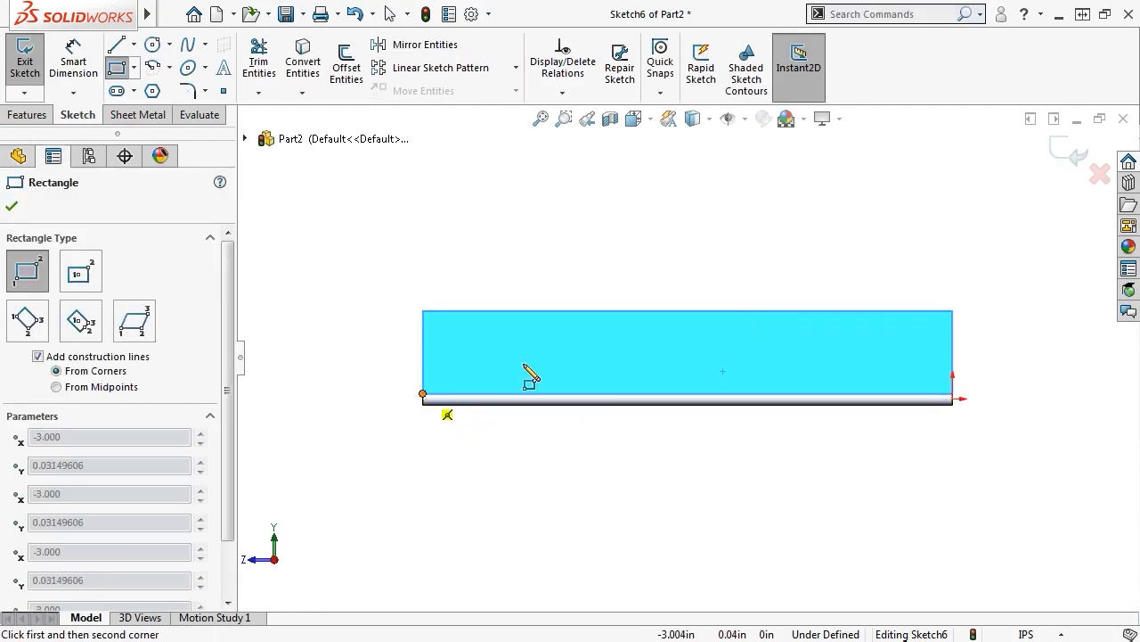
{"action": "left_click", "coordinate": [910, 233]}
{"action": "key", "text": "Escape"}
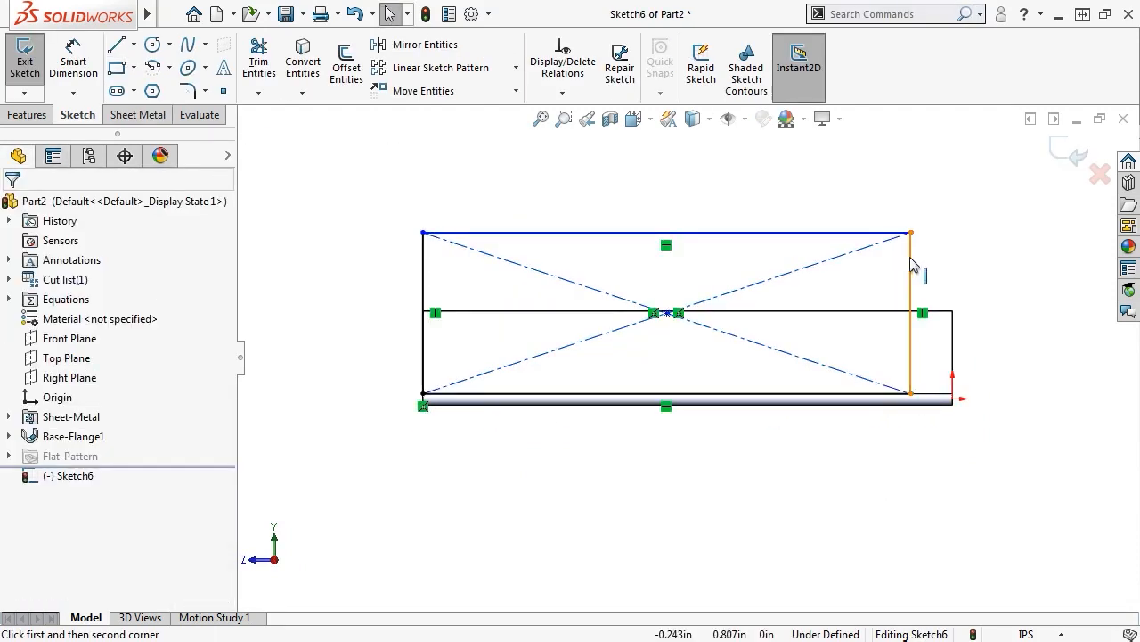
Make the rectangle's free vertical side collinear with the end edge of the flange face.
{"action": "left_click", "coordinate": [910, 262]}
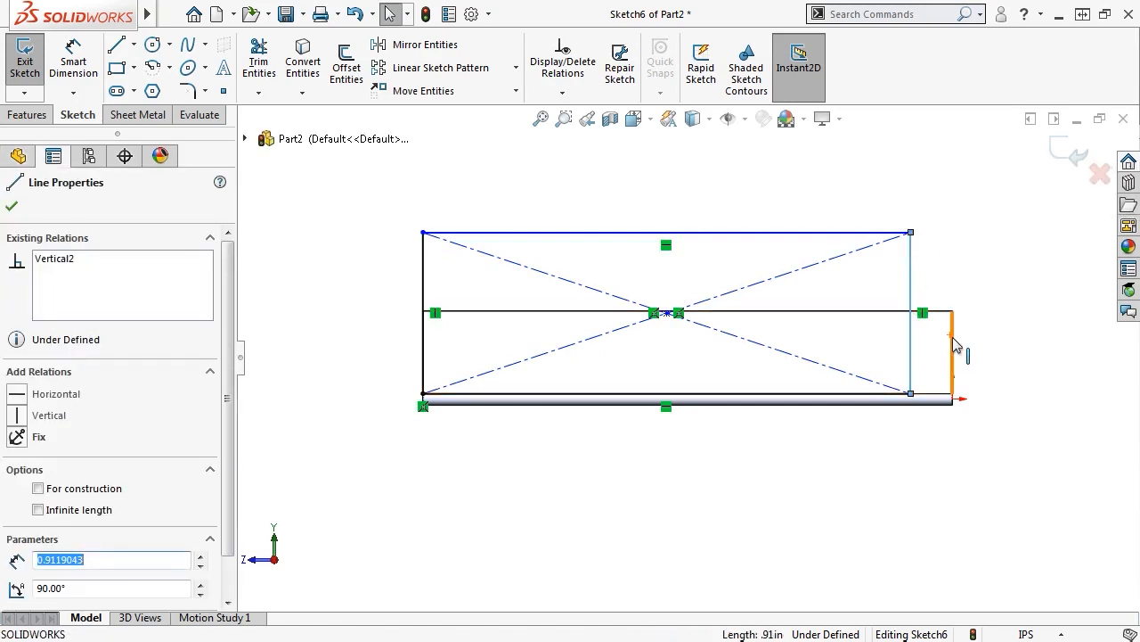
{"action": "left_click", "coordinate": [953, 331], "text": "ctrl"}
{"action": "left_click", "coordinate": [903, 260]}
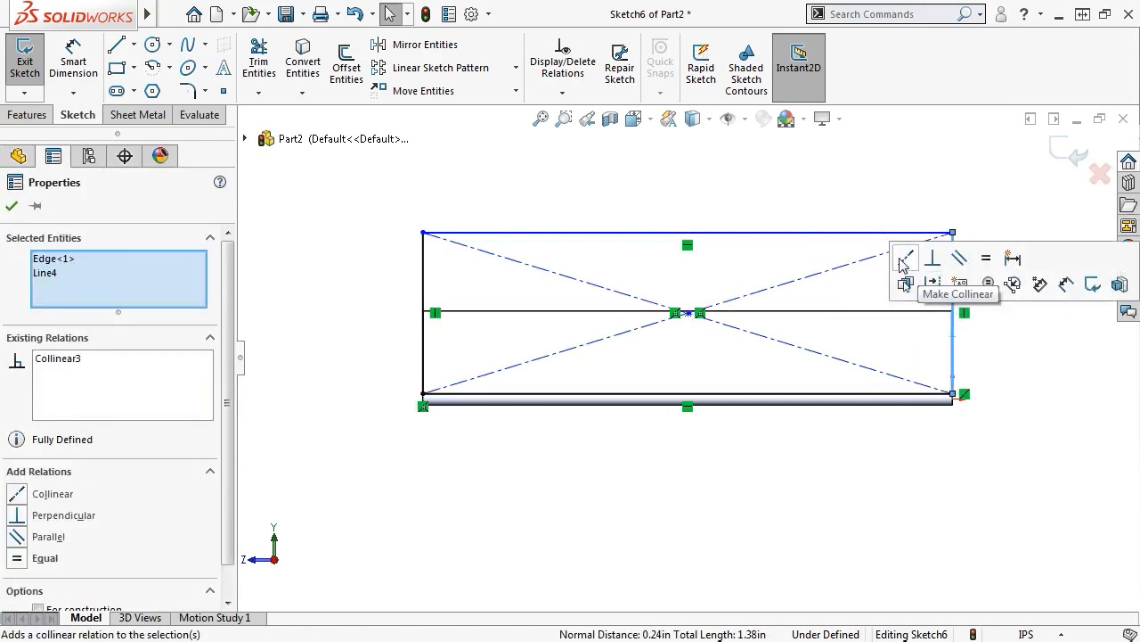
{"action": "left_click", "coordinate": [325, 447]}
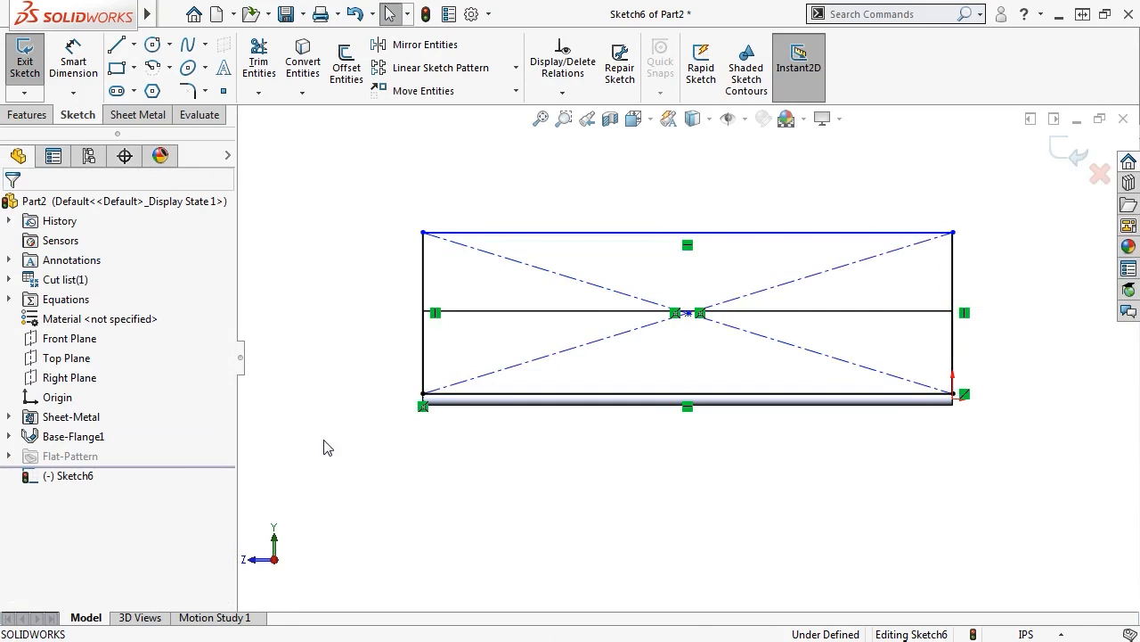
Dimension the rectangle's height as 1.25 in.
{"action": "key", "text": "w"}
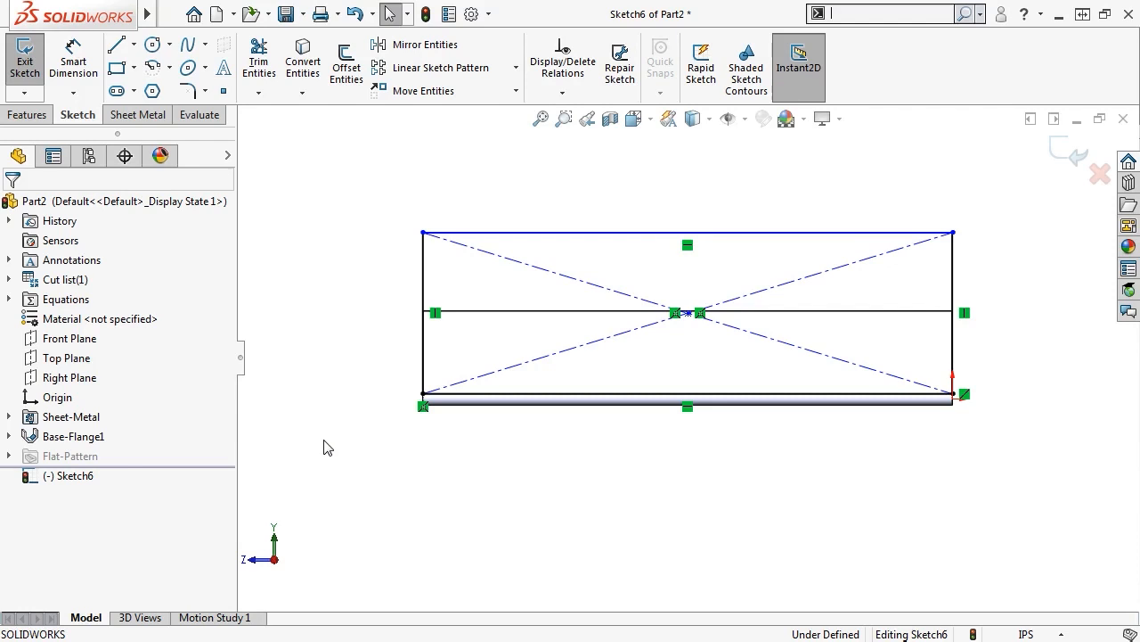
{"action": "key", "text": "s"}
{"action": "left_click", "coordinate": [379, 455]}
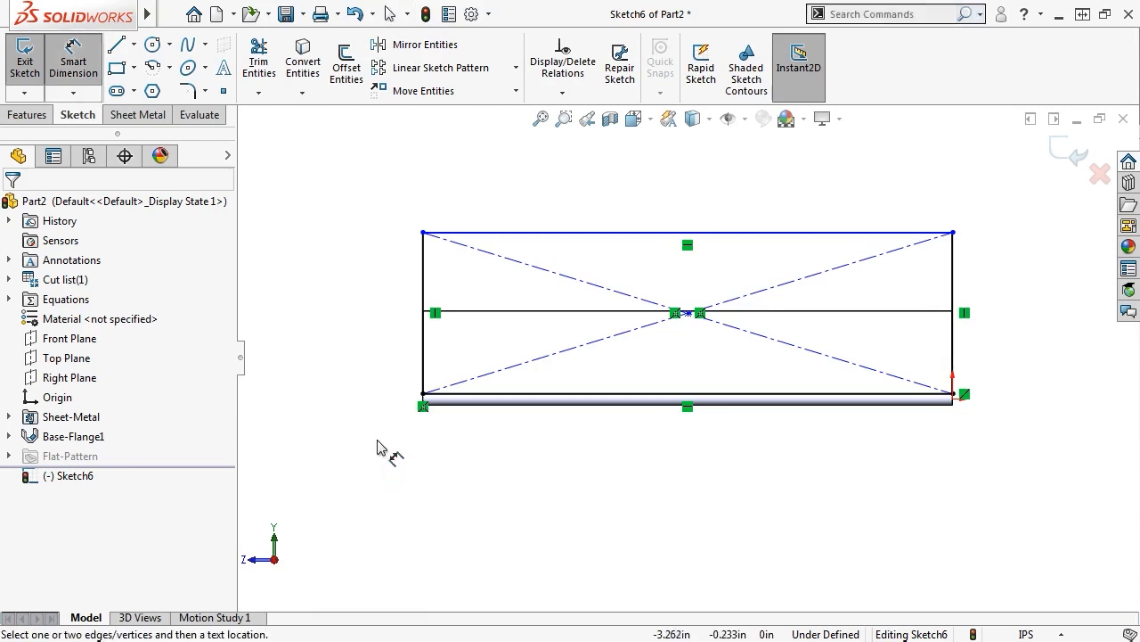
{"action": "left_click", "coordinate": [422, 354]}
{"action": "left_click", "coordinate": [352, 314]}
{"action": "type", "text": "1.2"}
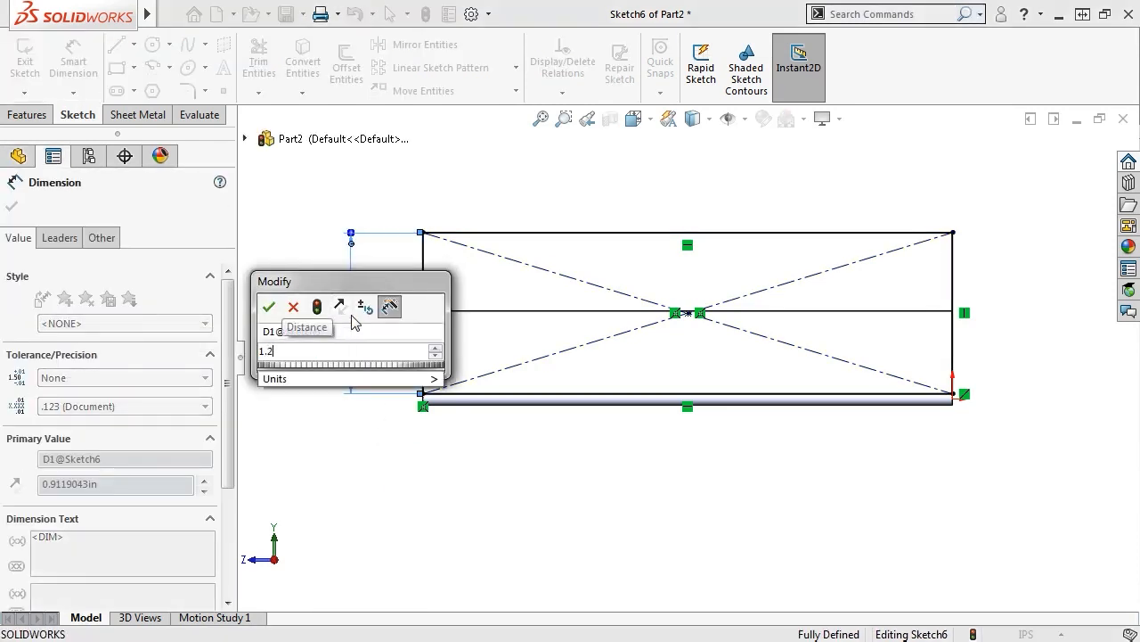
{"action": "type", "text": "5"}
{"action": "key", "text": "Return"}
Create a Base Flange from the rectangle as a separate body, with Merge result off and Reverse direction on.
{"action": "left_click", "coordinate": [139, 116]}
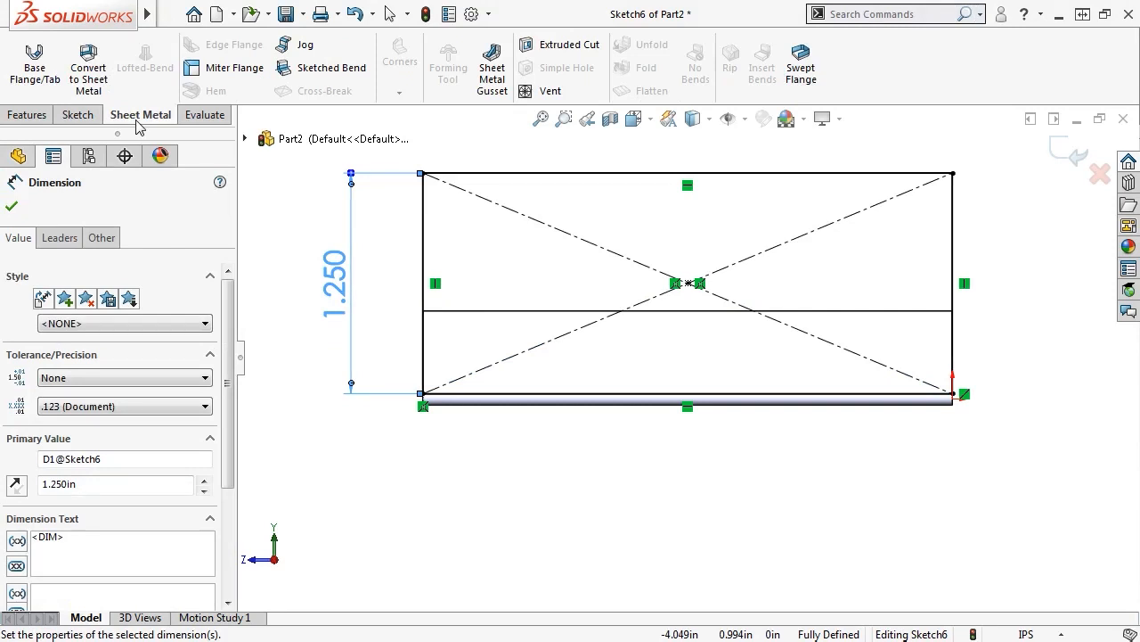
{"action": "left_click", "coordinate": [38, 69]}
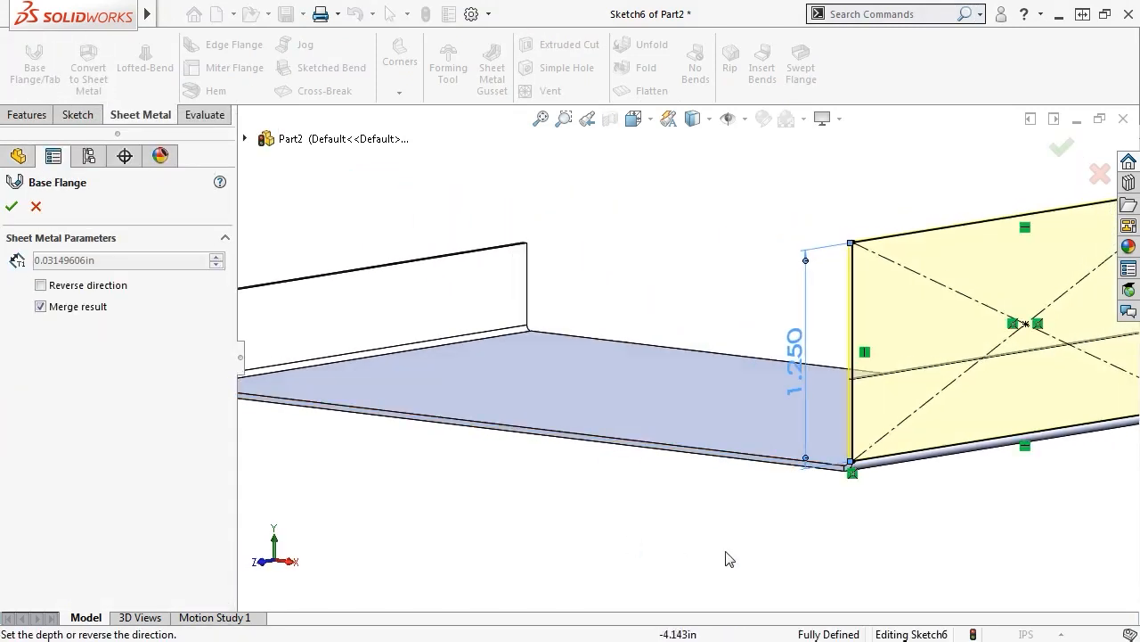
{"action": "scroll", "coordinate": [850, 471], "scroll_direction": "down", "scroll_amount": 4}
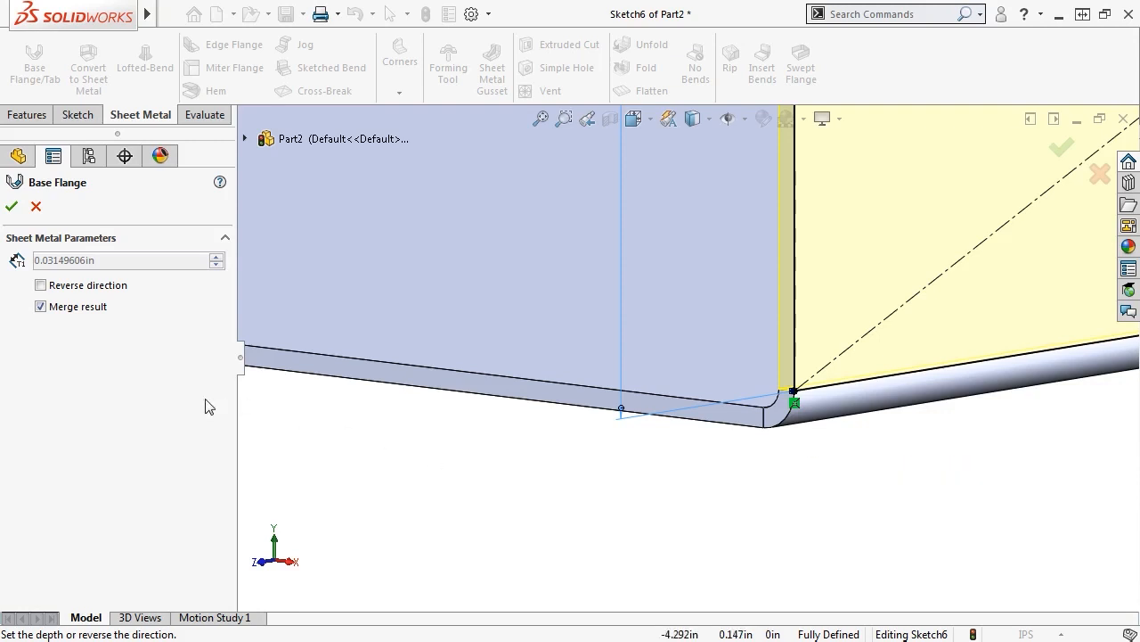
{"action": "left_click", "coordinate": [40, 307]}
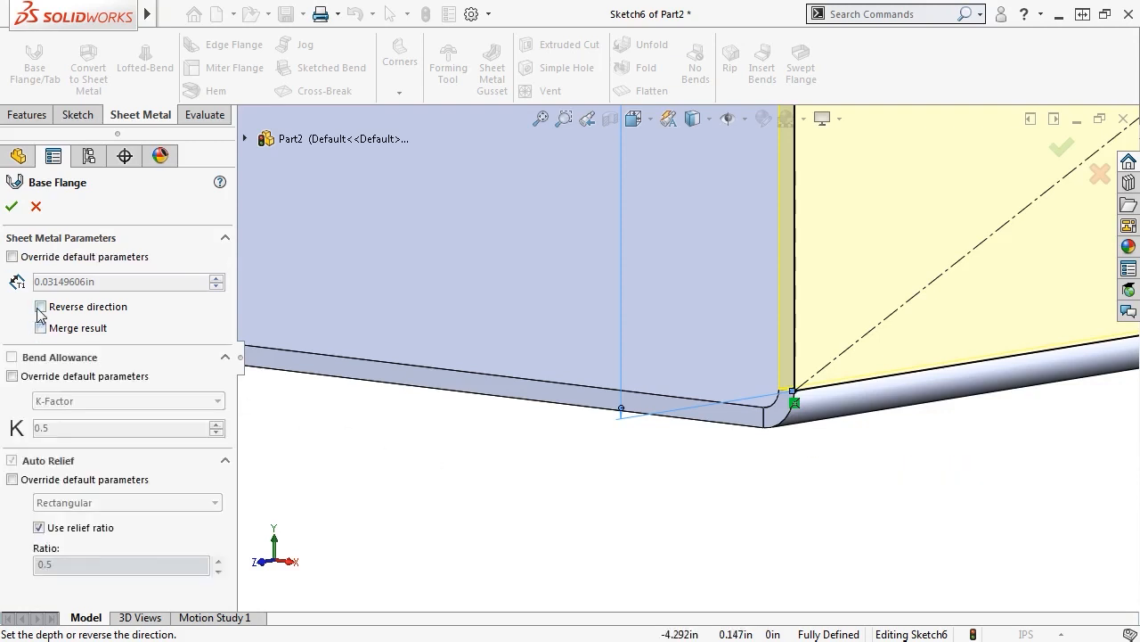
{"action": "middle_click_drag", "start_coordinate": [517, 527], "coordinate": [548, 540]}
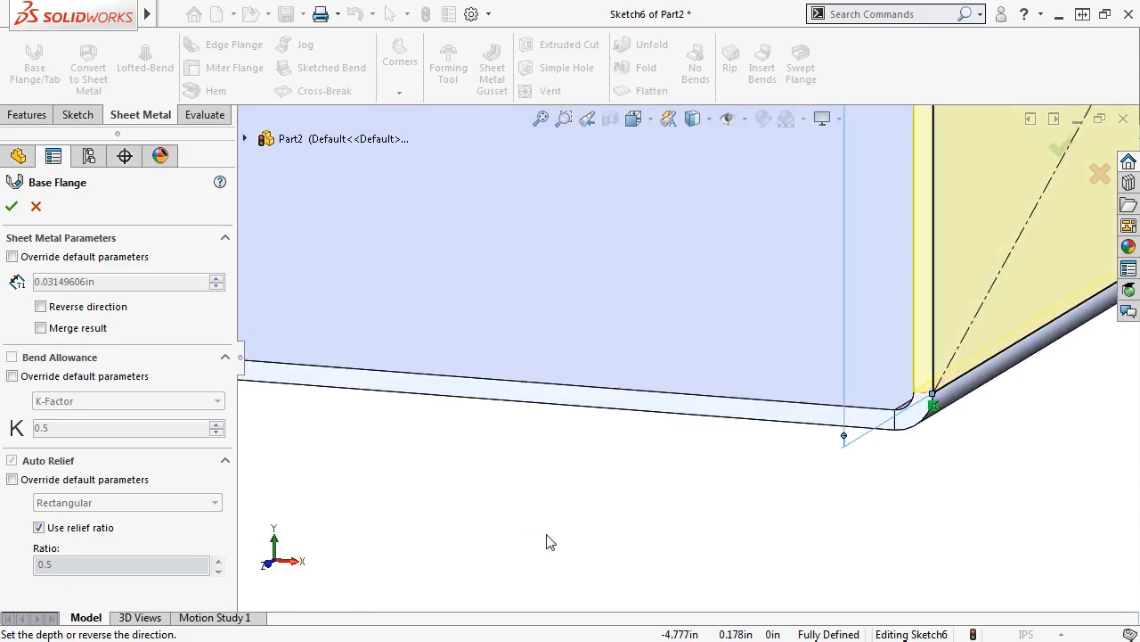
{"action": "left_click", "coordinate": [40, 307]}
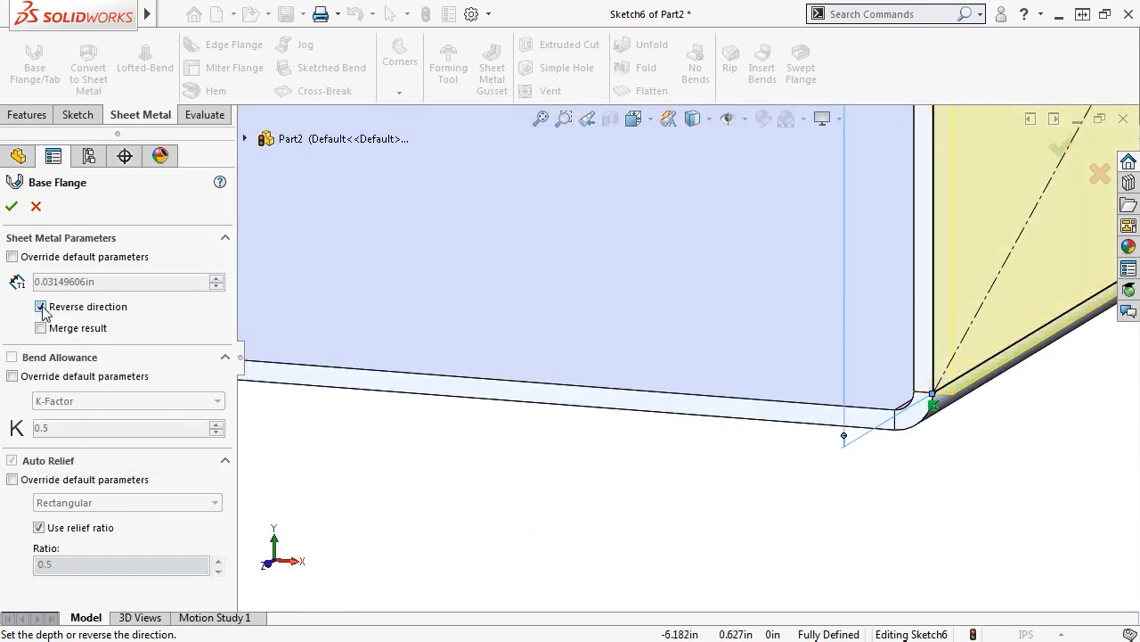
{"action": "left_click", "coordinate": [11, 206]}
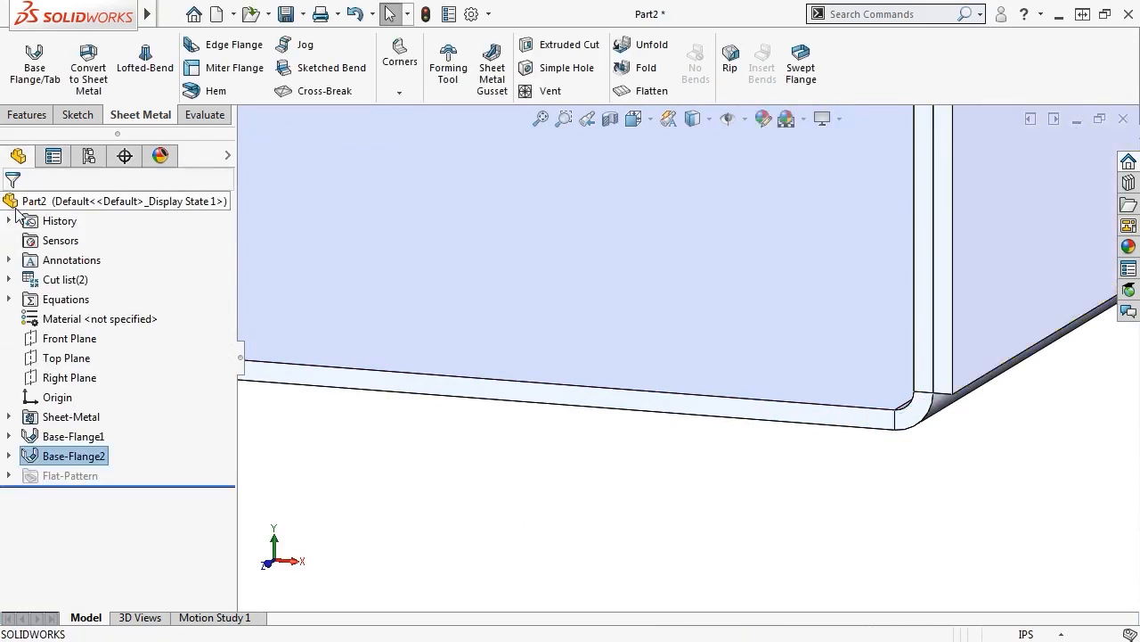
In isometric view, expand the Cut list, Sheet-Metal and Flat-Pattern folders to examine the entries for each body.
{"action": "key", "text": "ctrl+7"}
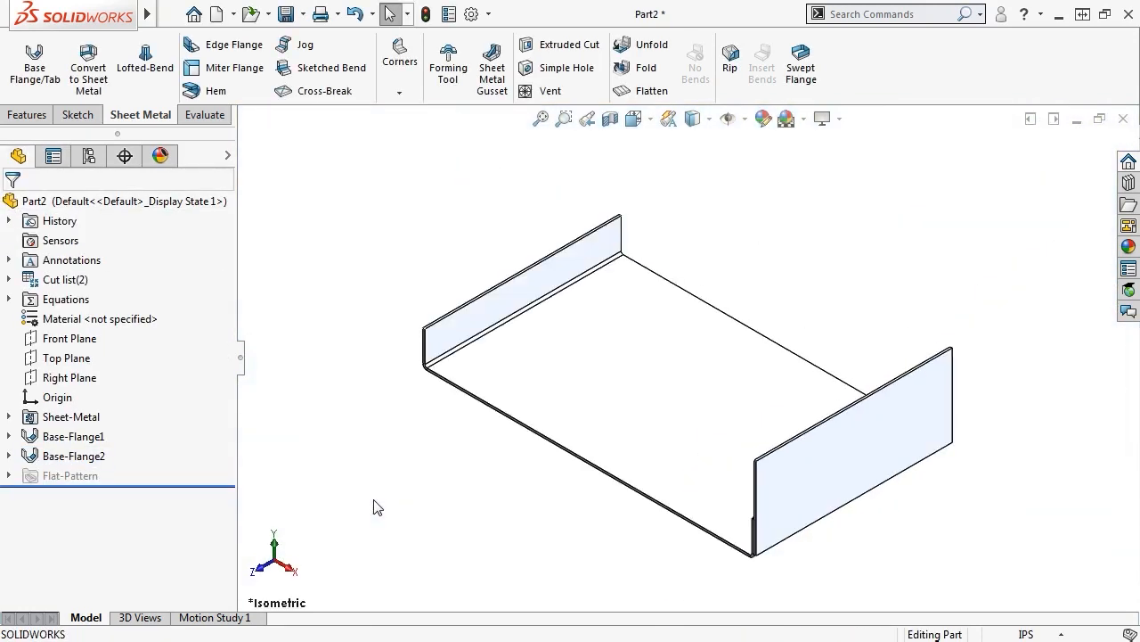
{"action": "left_click", "coordinate": [9, 280]}
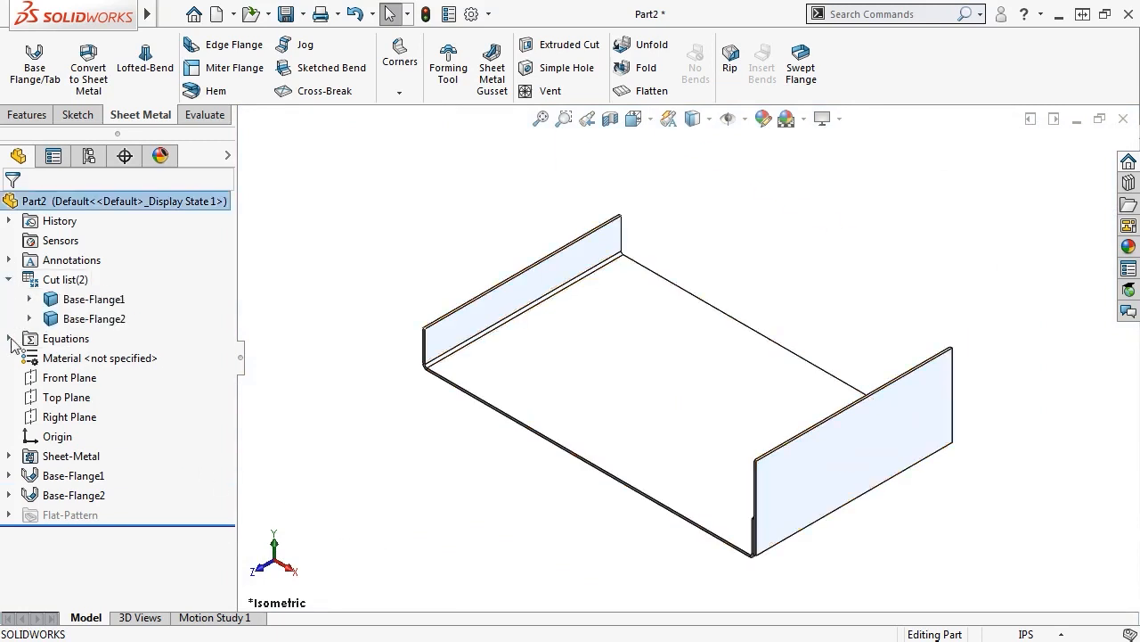
{"action": "left_click", "coordinate": [9, 456]}
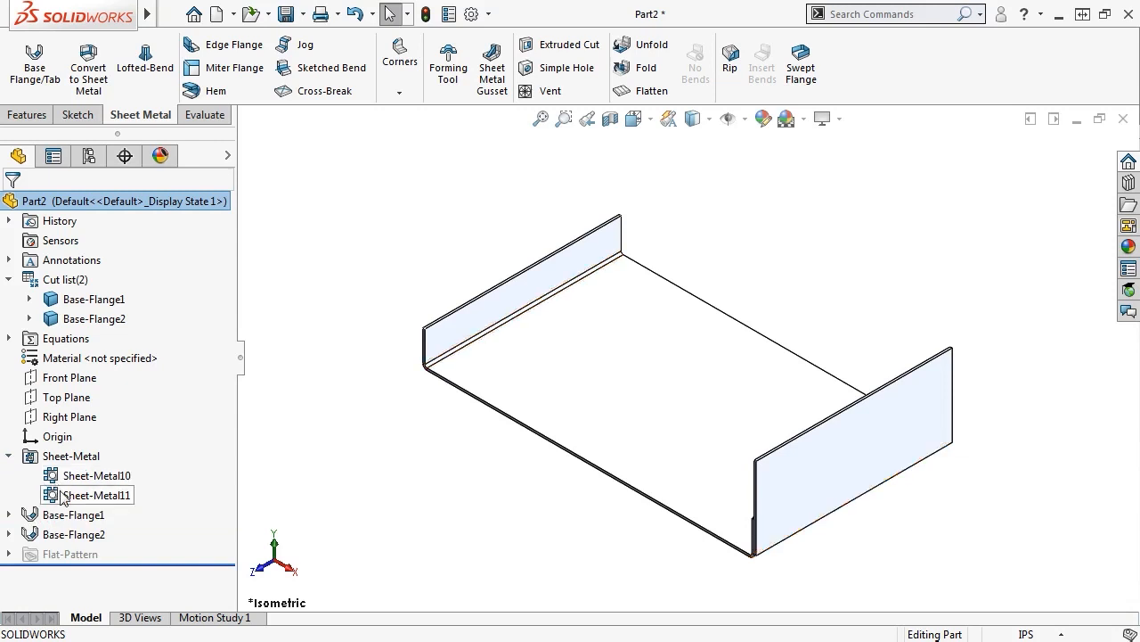
{"action": "left_click", "coordinate": [9, 554]}
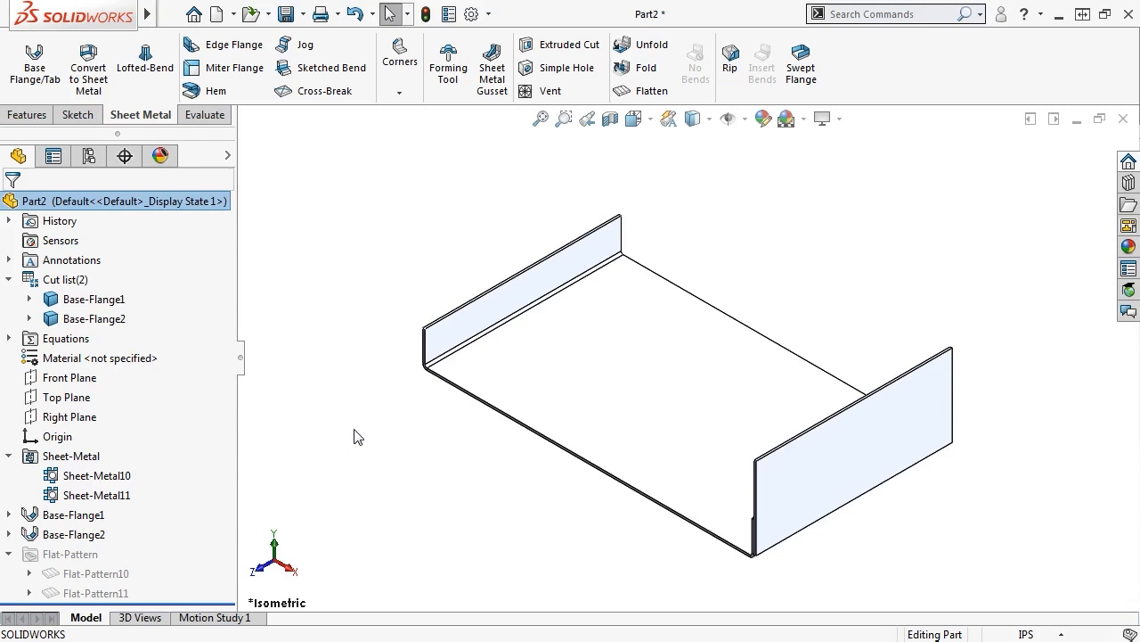
Sketch a corner rectangle on the outer face of the opposite short flange, from the flange's lower corner to the tall wall's opposite top corner.
{"action": "middle_click_drag", "start_coordinate": [353, 435], "coordinate": [494, 356]}
{"action": "left_click", "coordinate": [513, 416]}
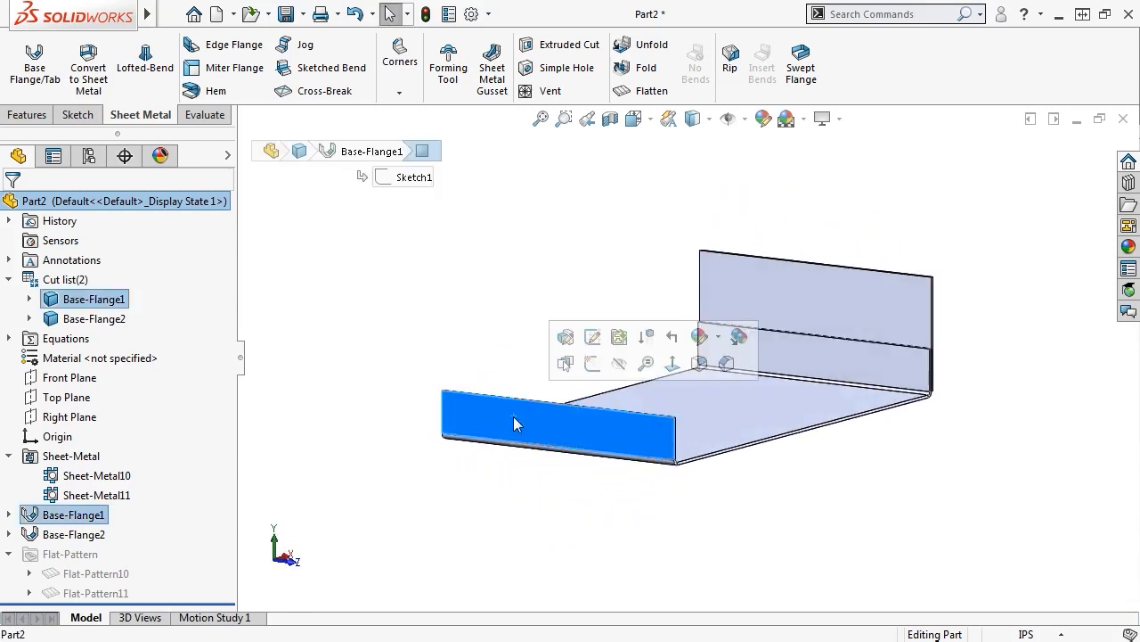
{"action": "key", "text": "ctrl+8"}
{"action": "left_click", "coordinate": [513, 416]}
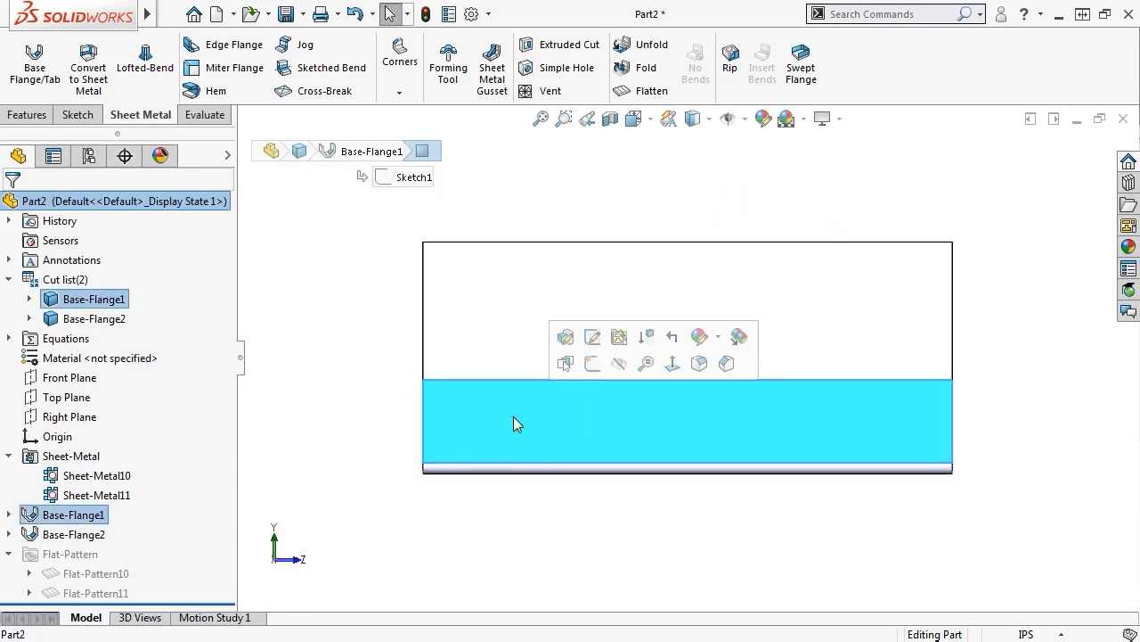
{"action": "left_click", "coordinate": [589, 364]}
{"action": "key", "text": "s"}
{"action": "left_click", "coordinate": [605, 429]}
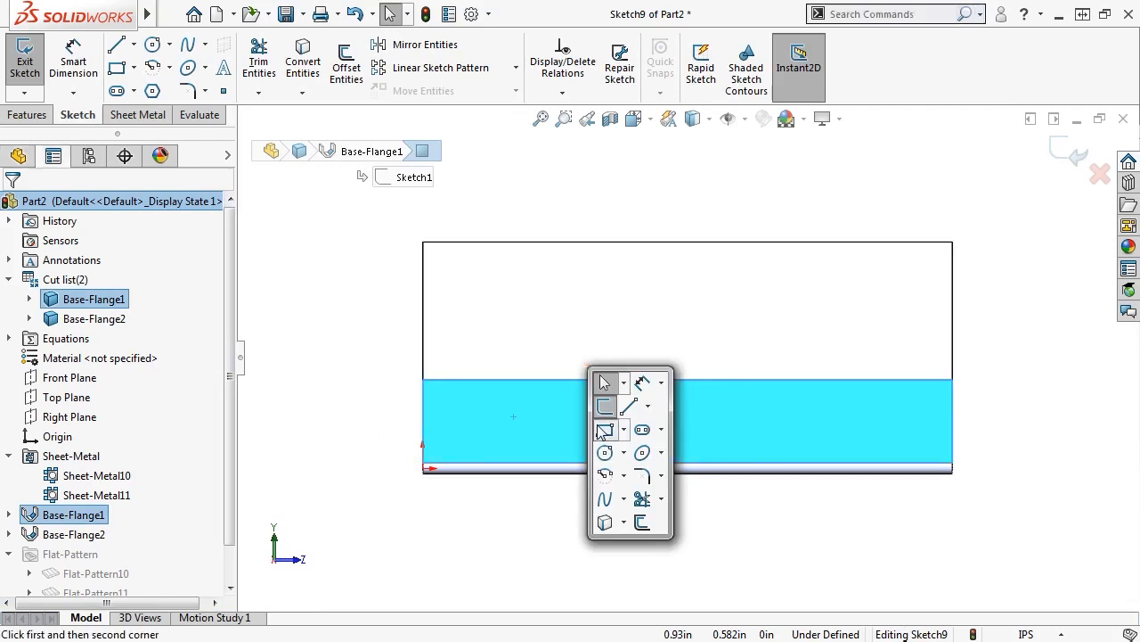
{"action": "left_click", "coordinate": [423, 463]}
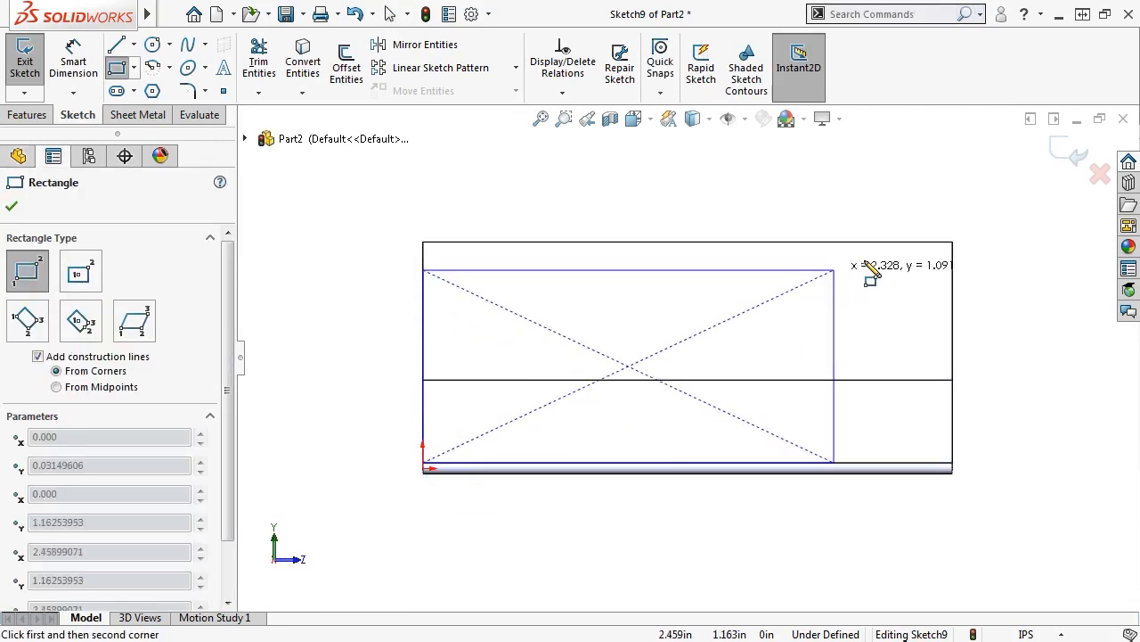
{"action": "left_click", "coordinate": [953, 242]}
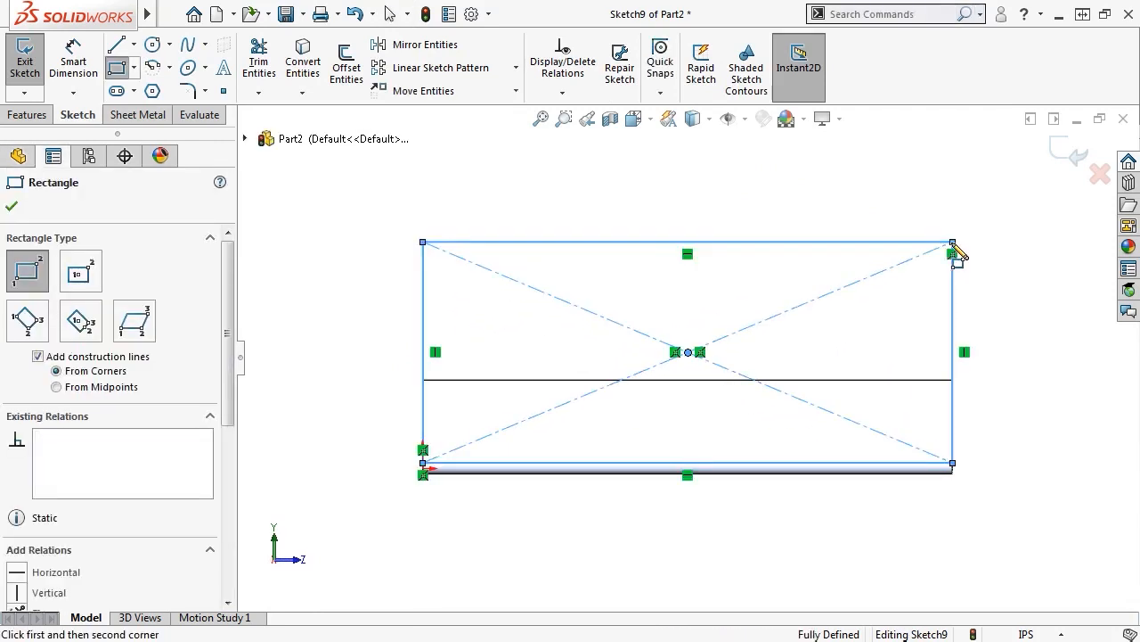
{"action": "key", "text": "Escape"}
Turn the rectangle into a Base Flange kept as a separate body, with Merge result off and Reverse direction on.
{"action": "left_click", "coordinate": [140, 114]}
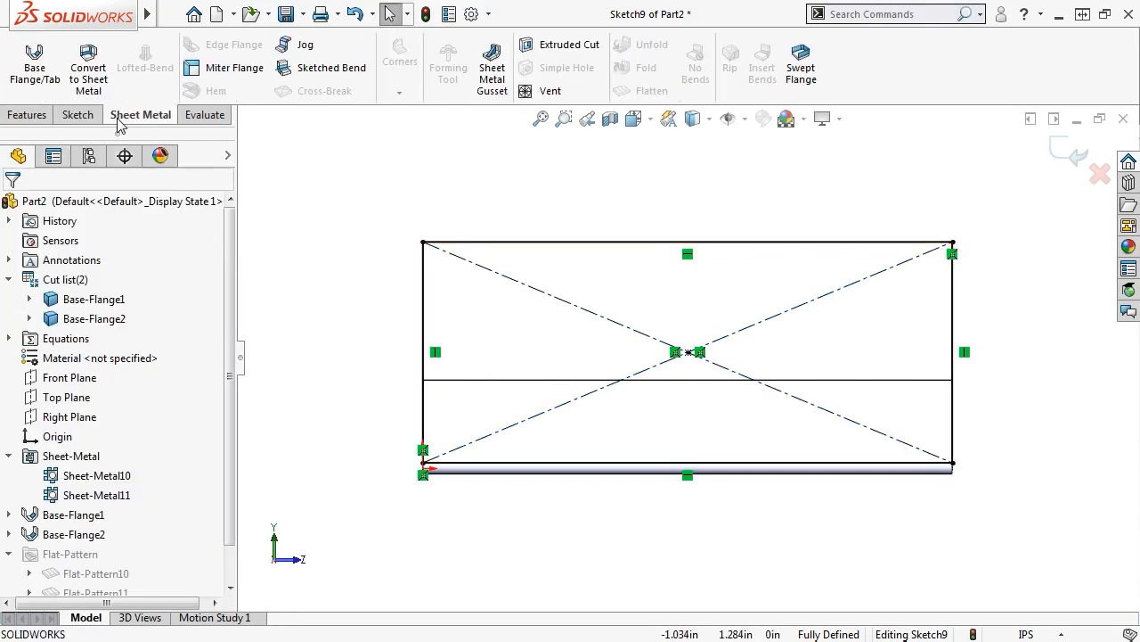
{"action": "left_click", "coordinate": [36, 71]}
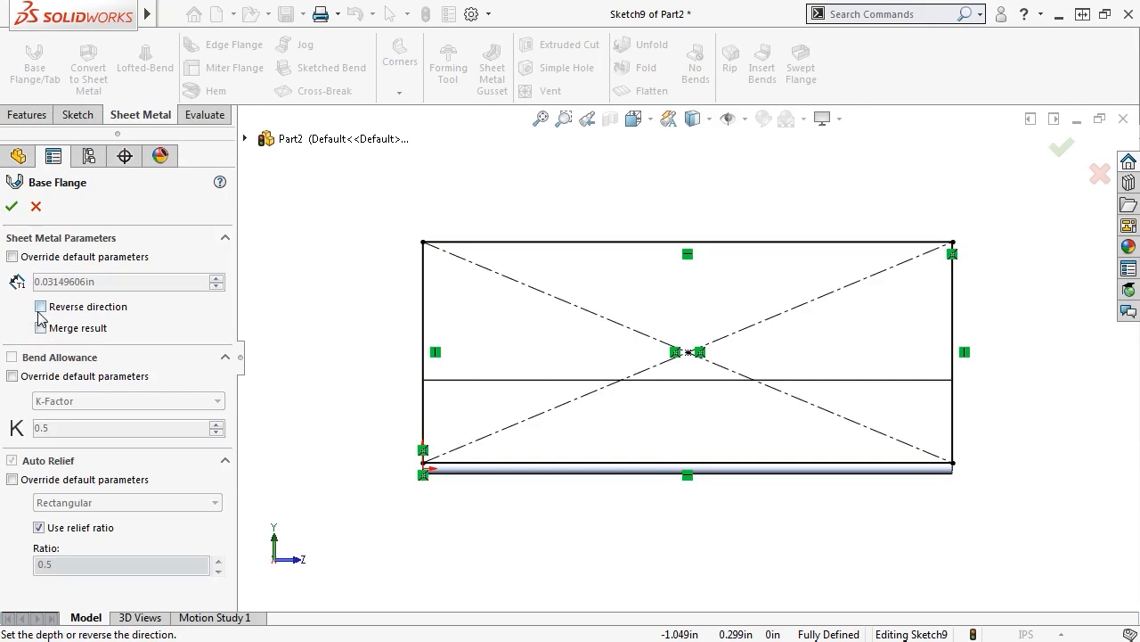
{"action": "middle_click_drag", "start_coordinate": [437, 559], "coordinate": [330, 507]}
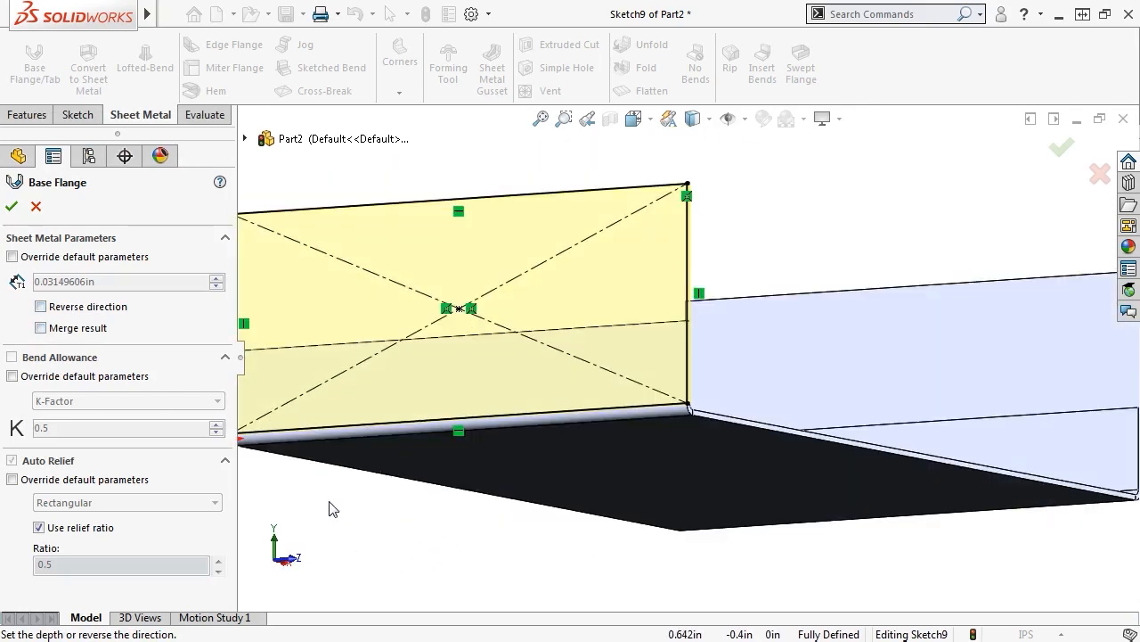
{"action": "scroll", "coordinate": [331, 437], "scroll_direction": "down", "scroll_amount": 3}
{"action": "middle_click_drag", "start_coordinate": [331, 438], "coordinate": [552, 486]}
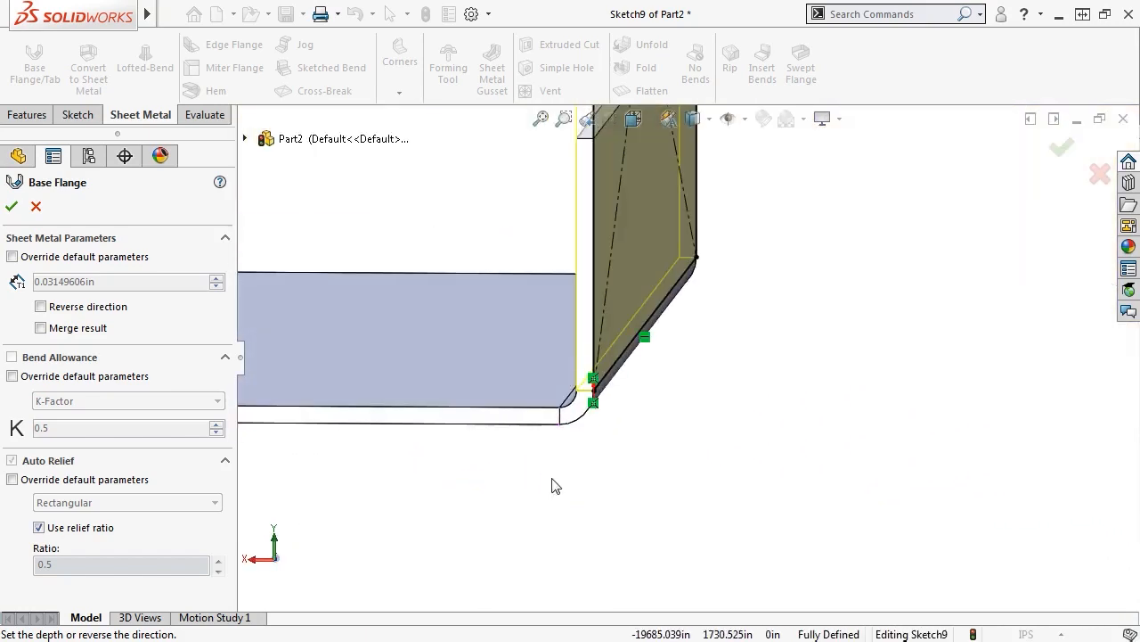
{"action": "left_click", "coordinate": [40, 307]}
{"action": "left_click", "coordinate": [11, 205]}
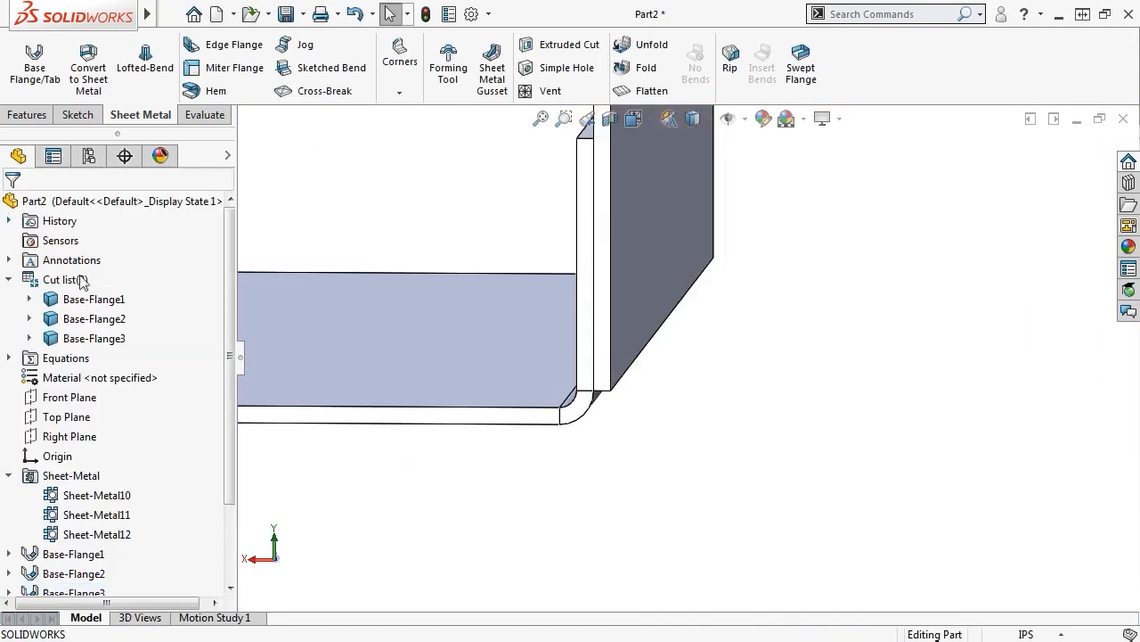
Create an Edge Flange from the new wall's top edge, with length Up To Edge And Merge ending at the opposite wall's top edge.
{"action": "key", "text": "ctrl+7"}
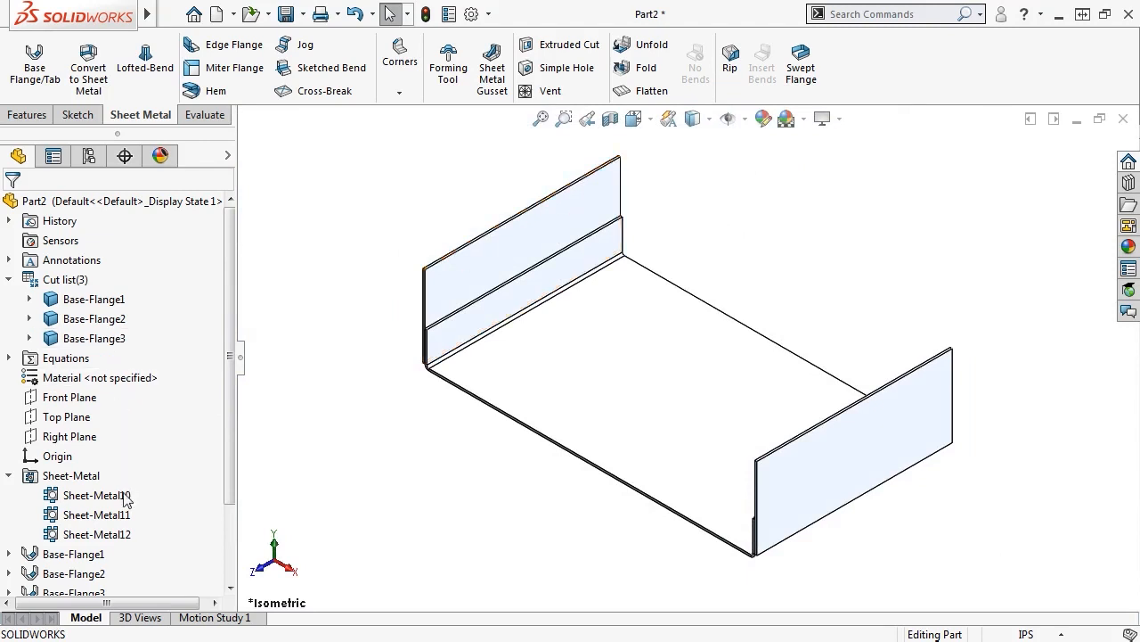
{"action": "scroll", "coordinate": [229, 450], "scroll_direction": "down", "scroll_amount": 1}
{"action": "scroll", "coordinate": [229, 450], "scroll_direction": "down", "scroll_amount": 3}
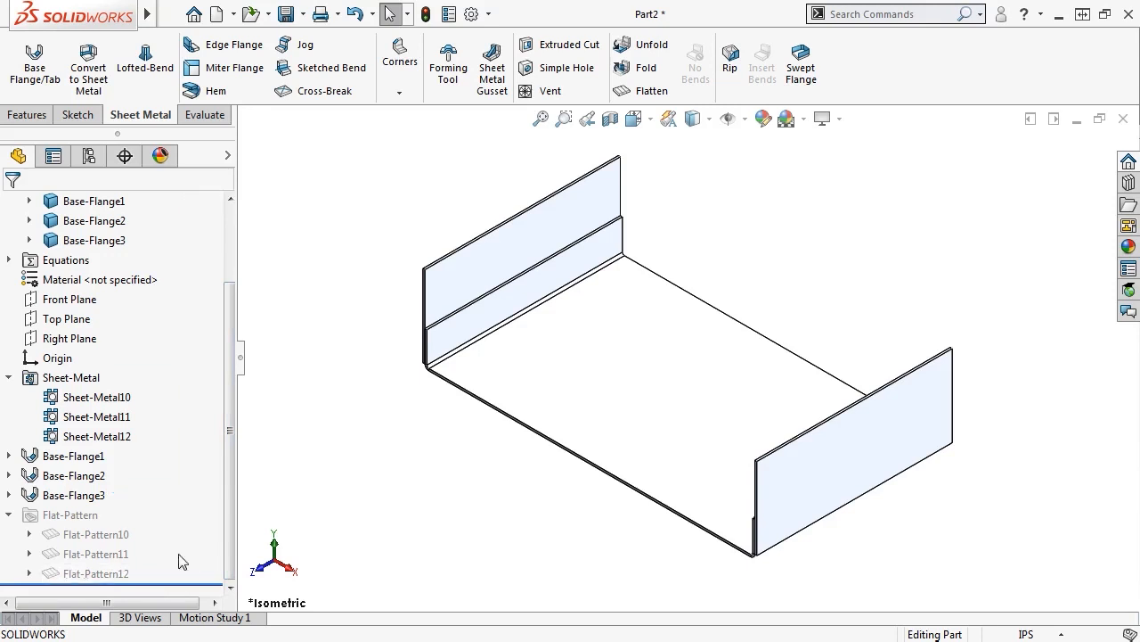
{"action": "left_click", "coordinate": [225, 51]}
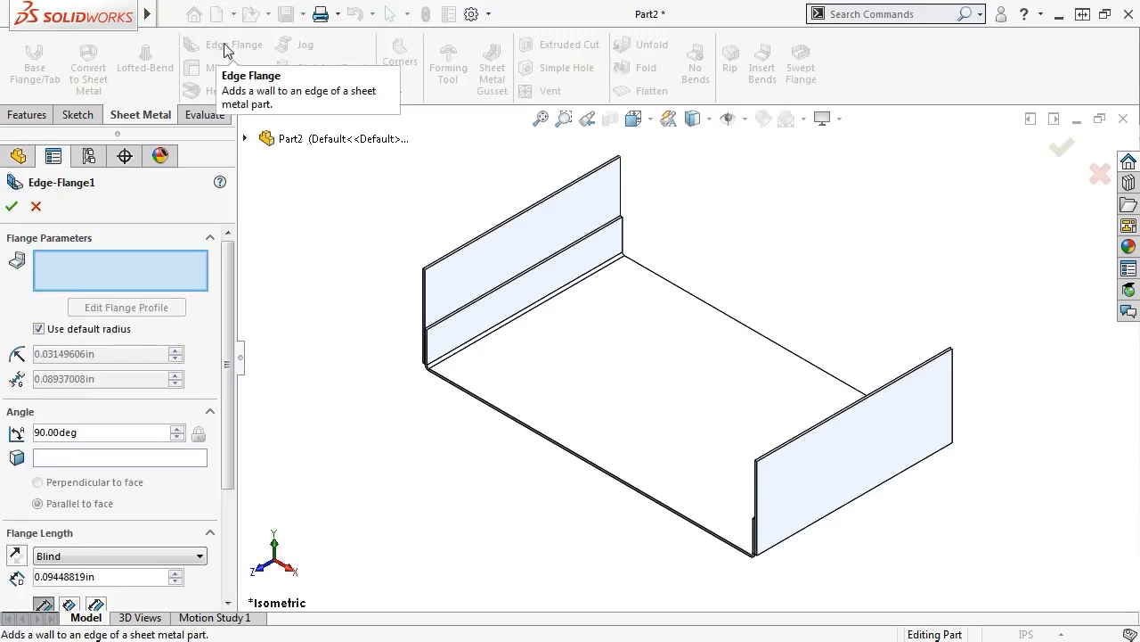
{"action": "scroll", "coordinate": [517, 251], "scroll_direction": "down", "scroll_amount": 5}
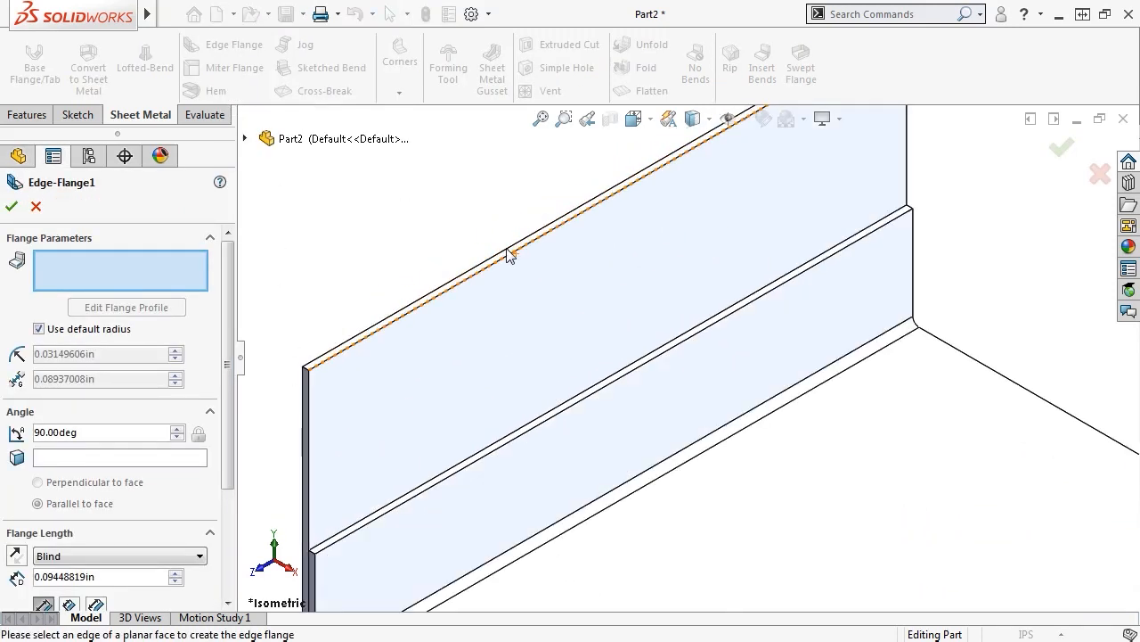
{"action": "left_click", "coordinate": [458, 288]}
{"action": "scroll", "coordinate": [616, 428], "scroll_direction": "up", "scroll_amount": 3}
{"action": "key", "text": "z"}
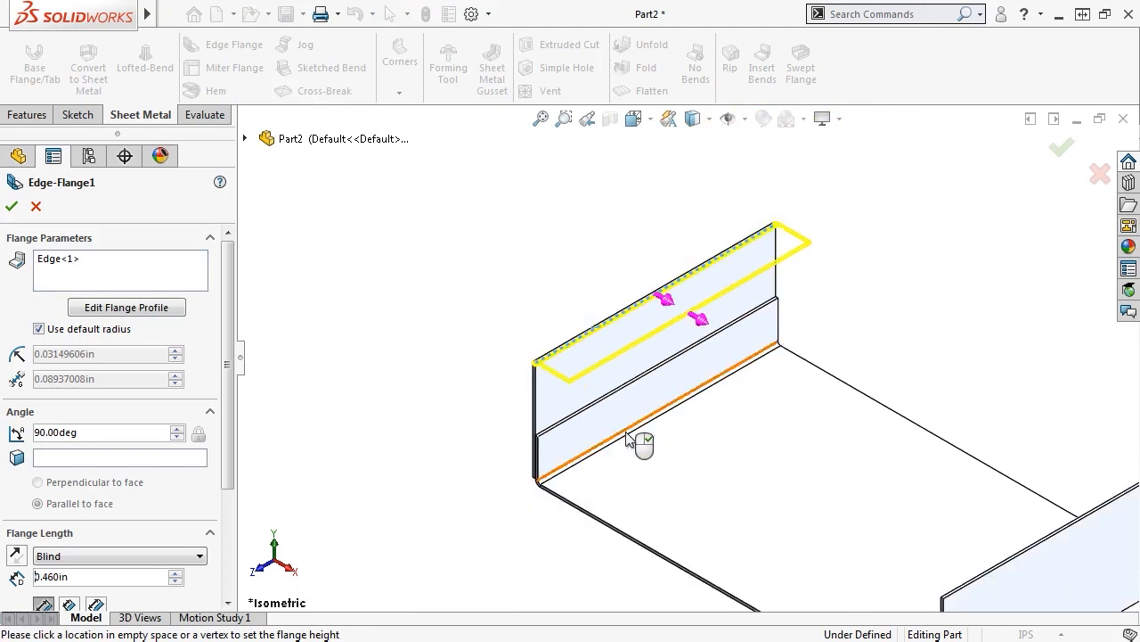
{"action": "scroll", "coordinate": [938, 522], "scroll_direction": "down", "scroll_amount": 5}
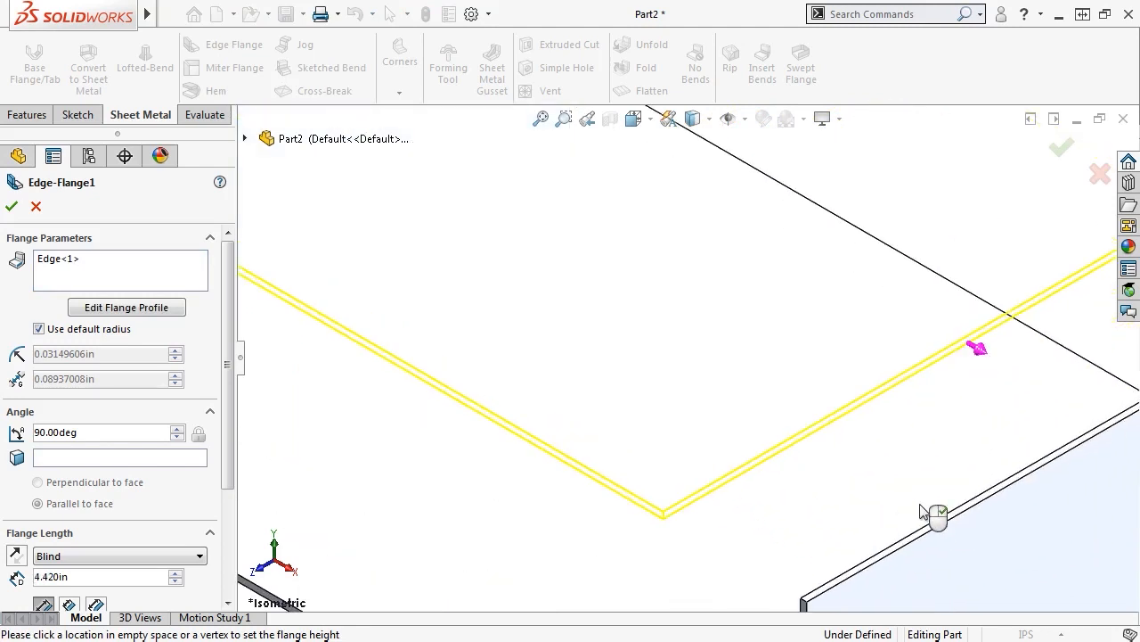
{"action": "left_click", "coordinate": [198, 556]}
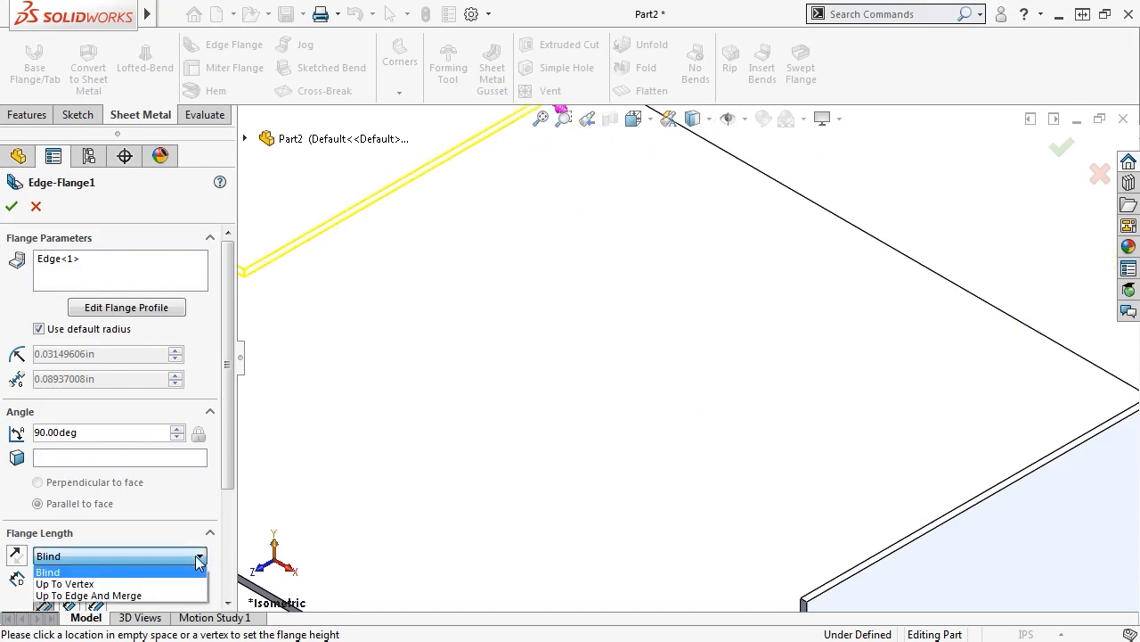
{"action": "left_click", "coordinate": [157, 596]}
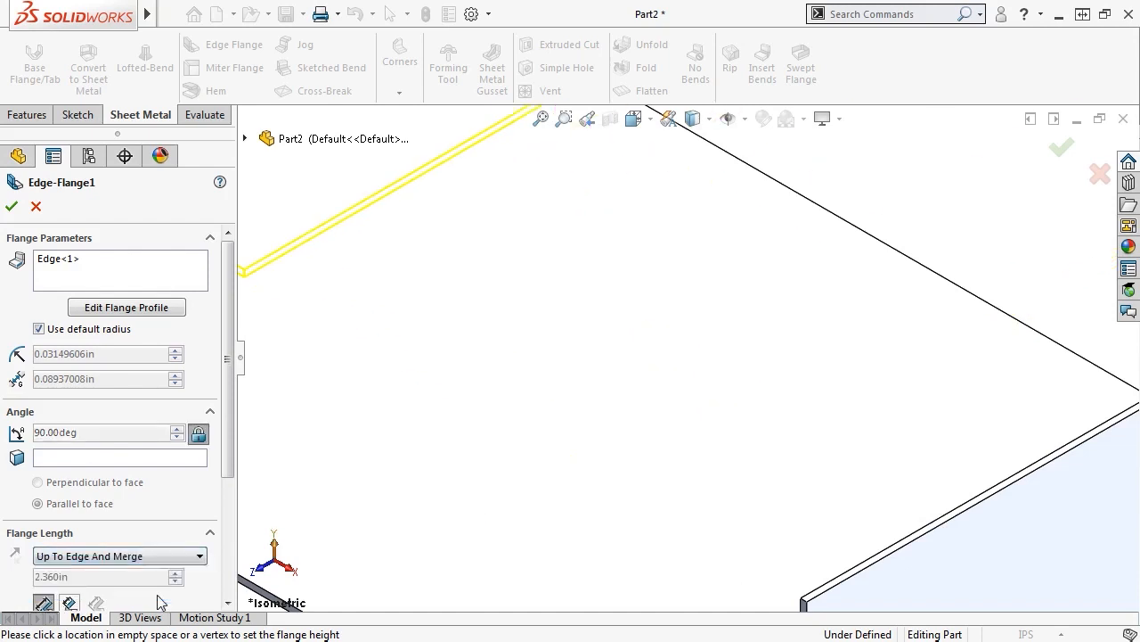
{"action": "left_click", "coordinate": [885, 558]}
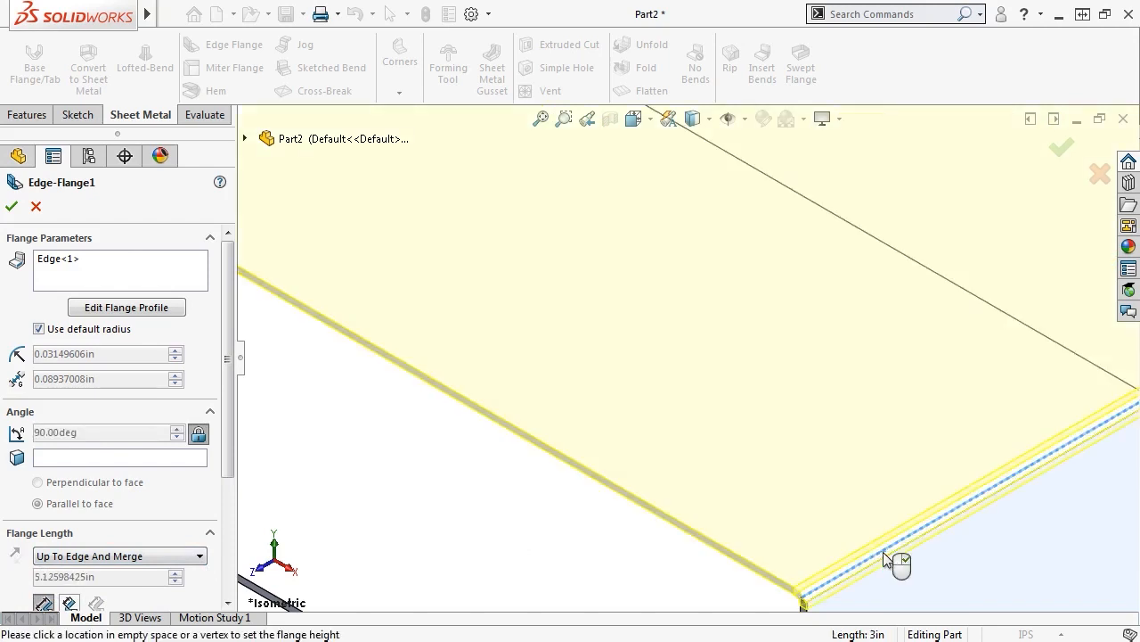
{"action": "key", "text": "f"}
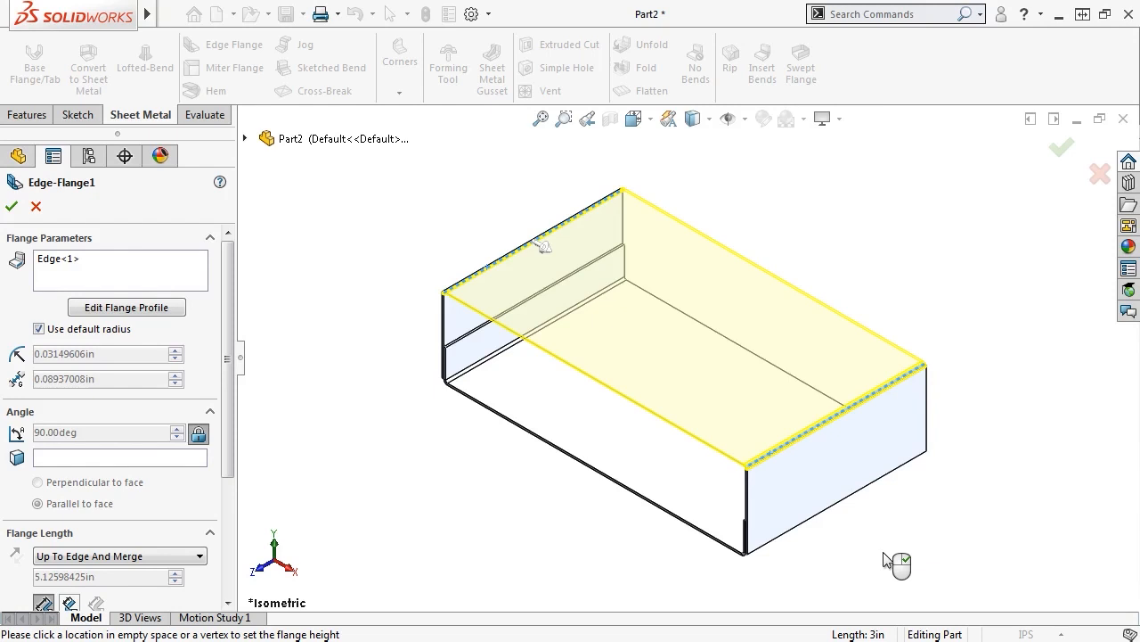
{"action": "left_click", "coordinate": [1061, 147]}
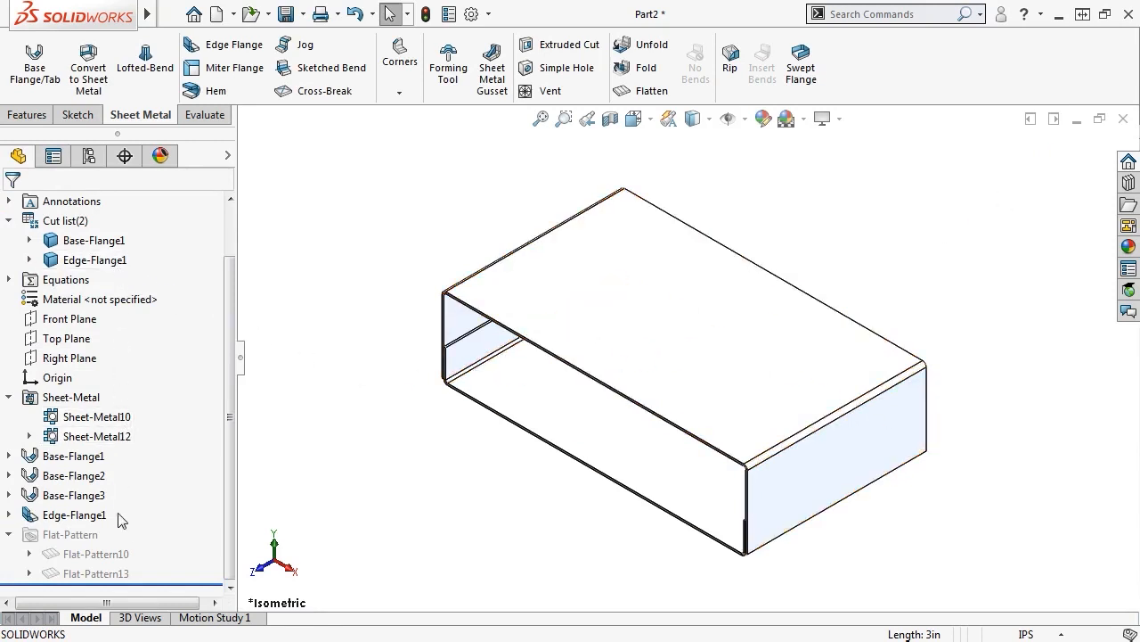
Expand Sheet-Metal12 in the Sheet-Metal folder to examine the sheet metal definition nested beneath it.
{"action": "left_click", "coordinate": [29, 436]}
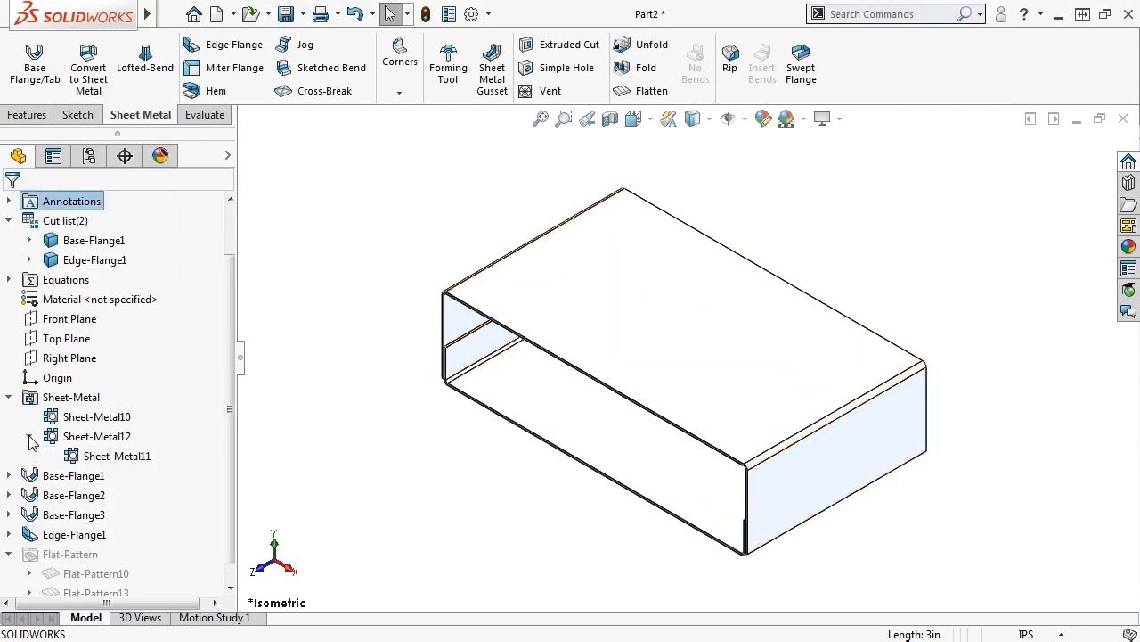
{"action": "mouse_move", "coordinate": [99, 465]}
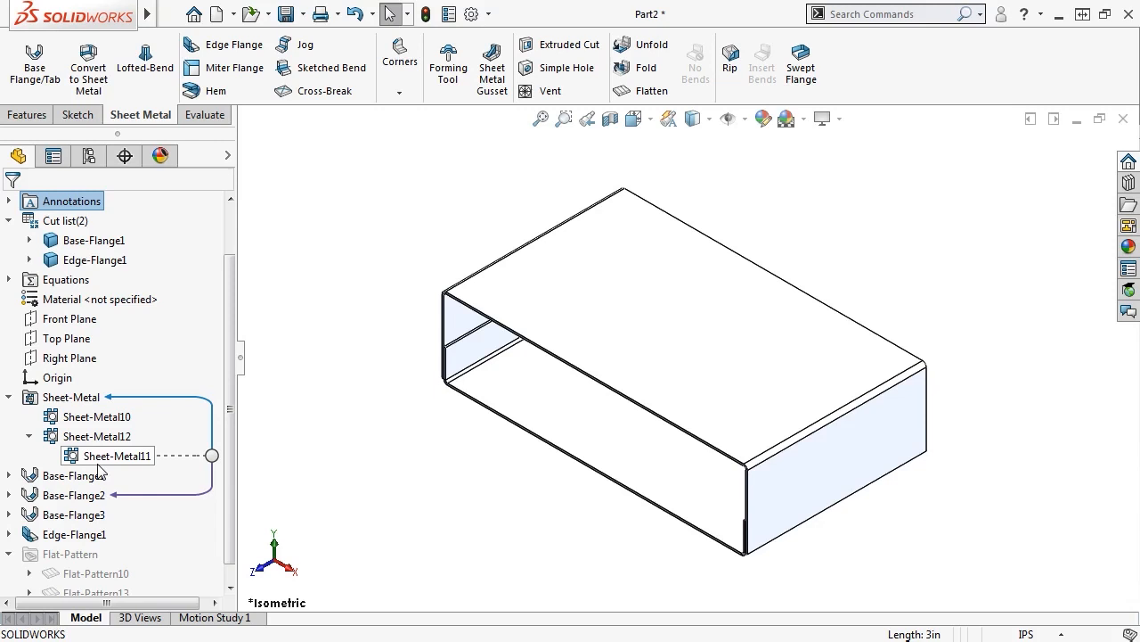
Create Edge Flanges at 90° along both long edges of the top panel, with length Up To Vertex at the base panel's lower corner.
{"action": "left_click", "coordinate": [250, 51]}
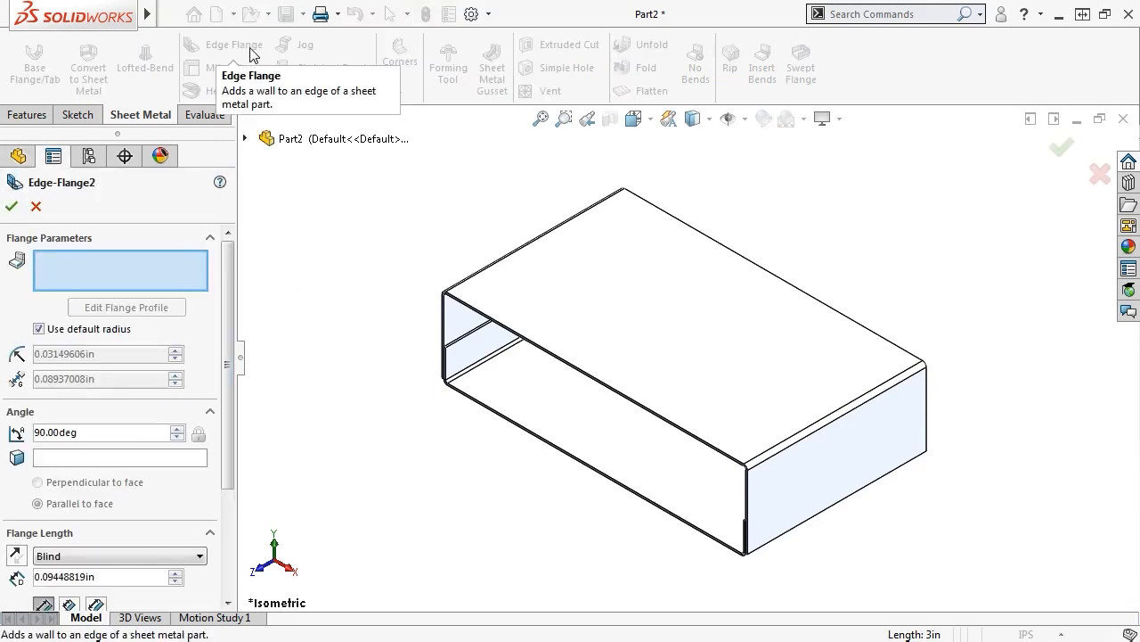
{"action": "scroll", "coordinate": [671, 425], "scroll_direction": "down", "scroll_amount": 5}
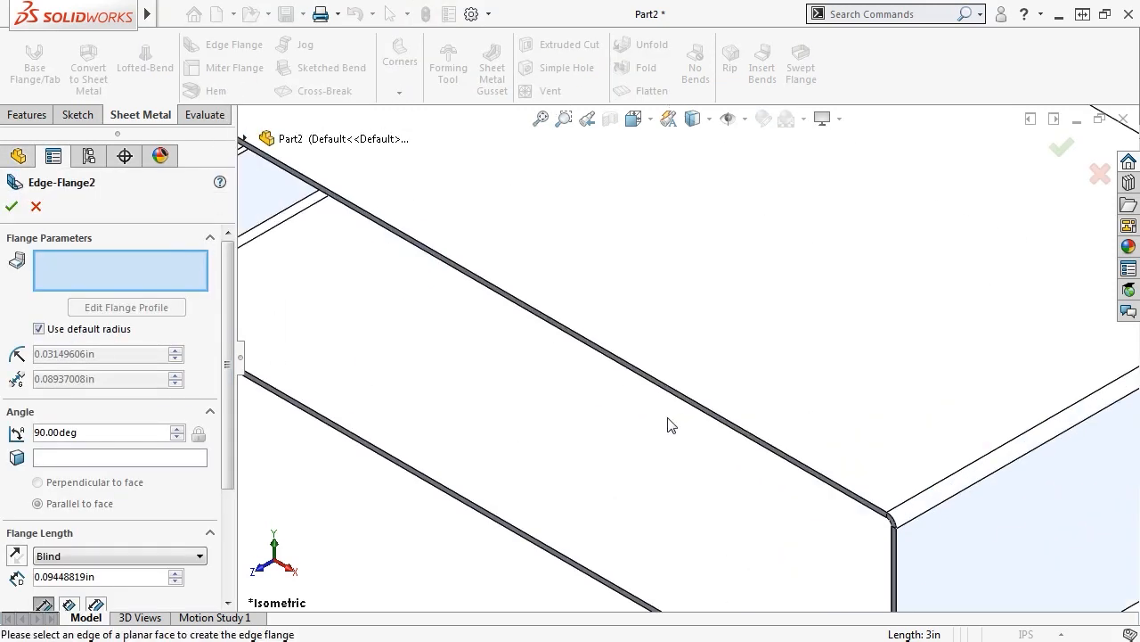
{"action": "left_click", "coordinate": [660, 384]}
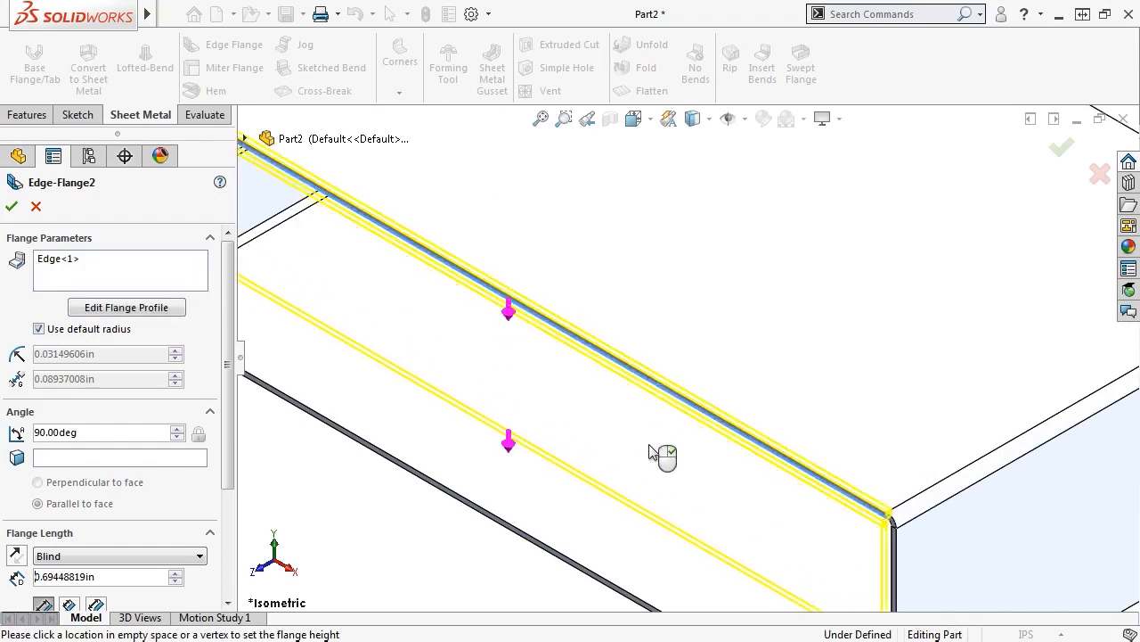
{"action": "middle_click_drag", "start_coordinate": [708, 505], "coordinate": [504, 460]}
{"action": "left_click", "coordinate": [537, 403]}
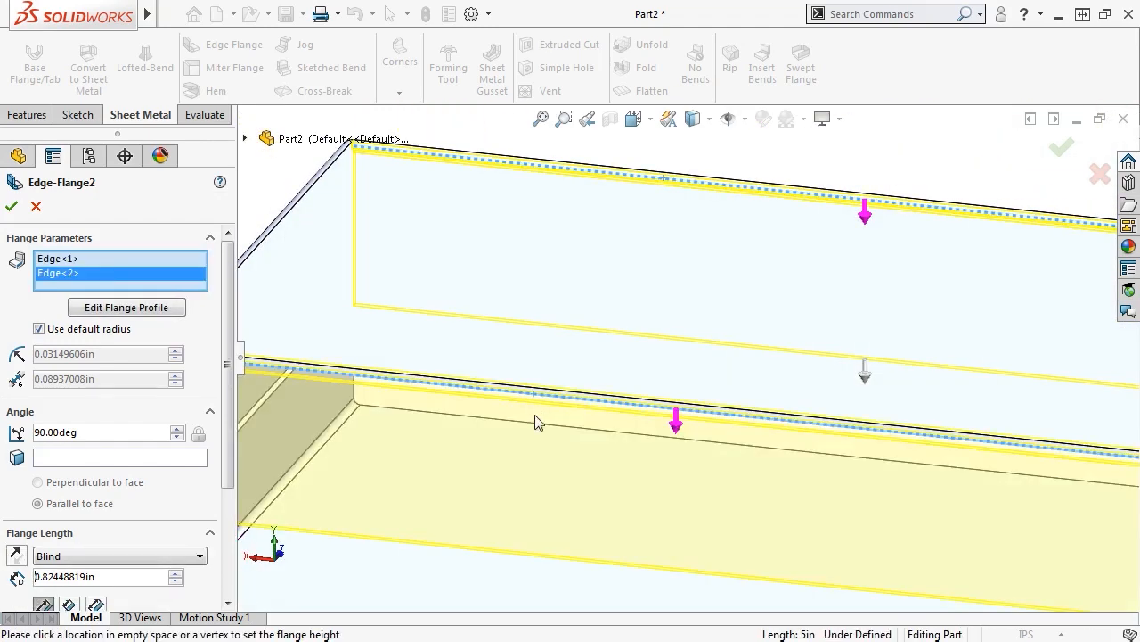
{"action": "scroll", "coordinate": [229, 543], "scroll_direction": "down", "scroll_amount": 3}
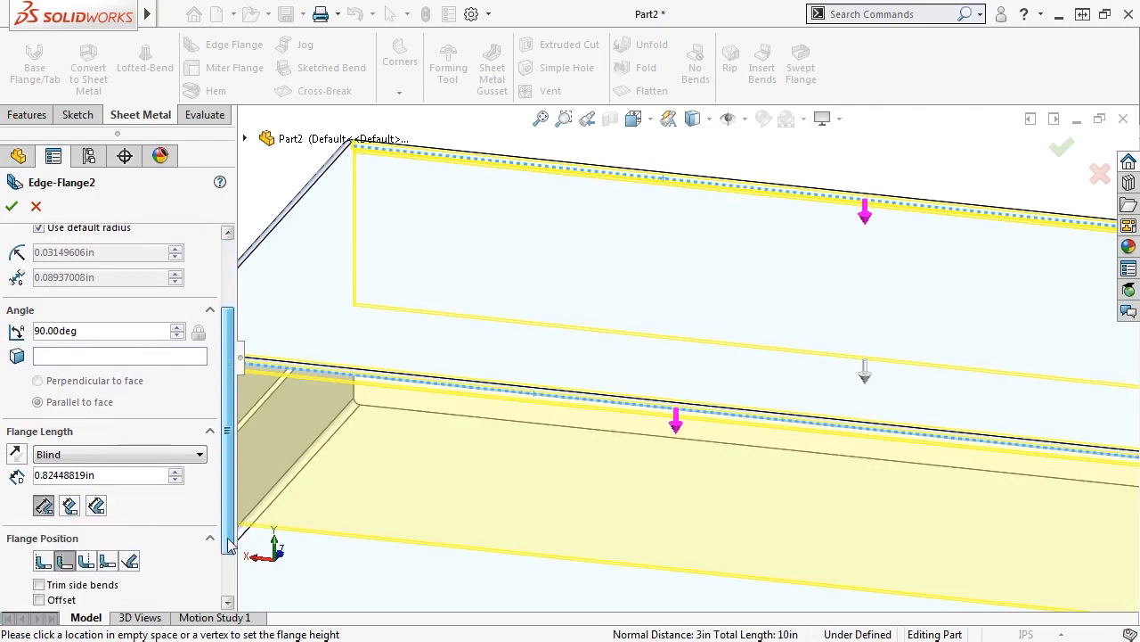
{"action": "scroll", "coordinate": [229, 543], "scroll_direction": "down", "scroll_amount": 1}
{"action": "left_click", "coordinate": [200, 438]}
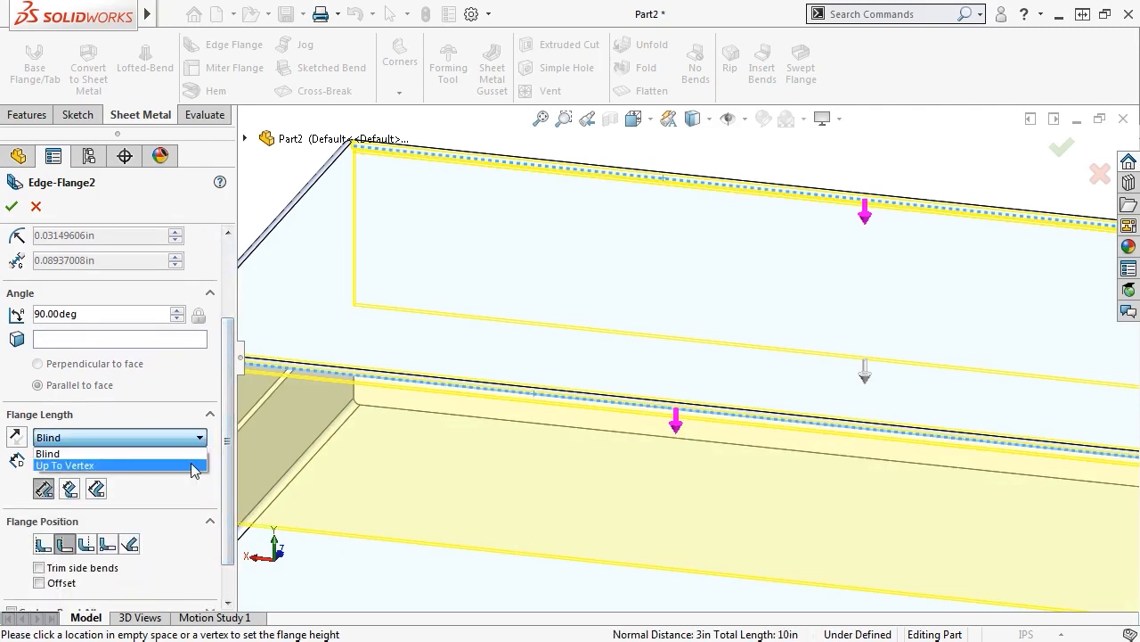
{"action": "left_click", "coordinate": [191, 466]}
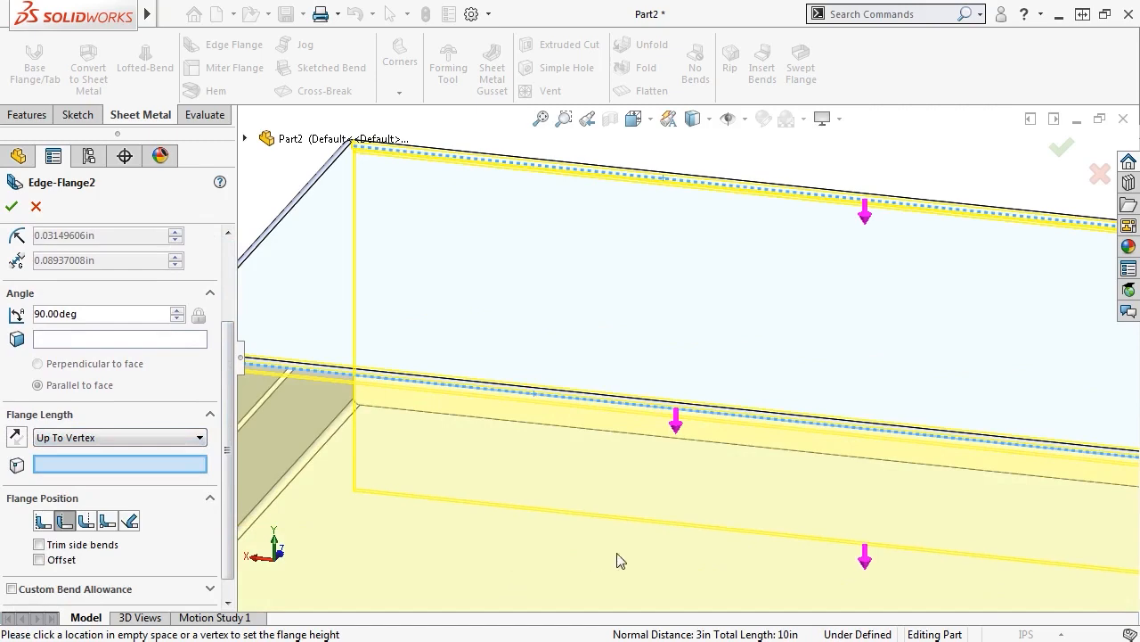
{"action": "scroll", "coordinate": [815, 577], "scroll_direction": "up", "scroll_amount": 5}
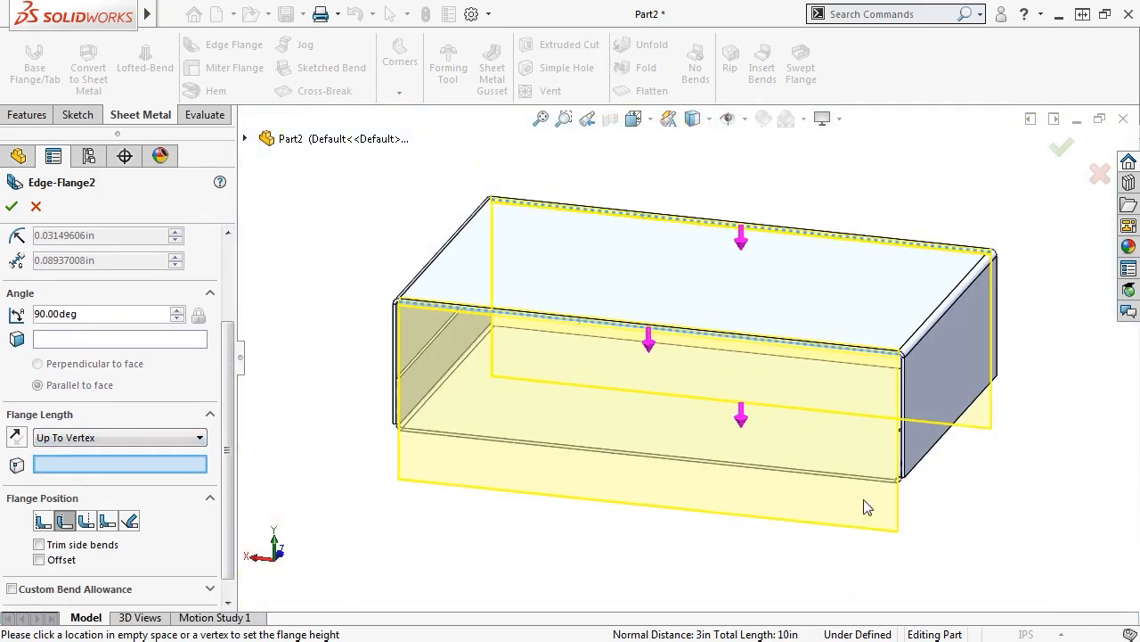
{"action": "left_click", "coordinate": [895, 482]}
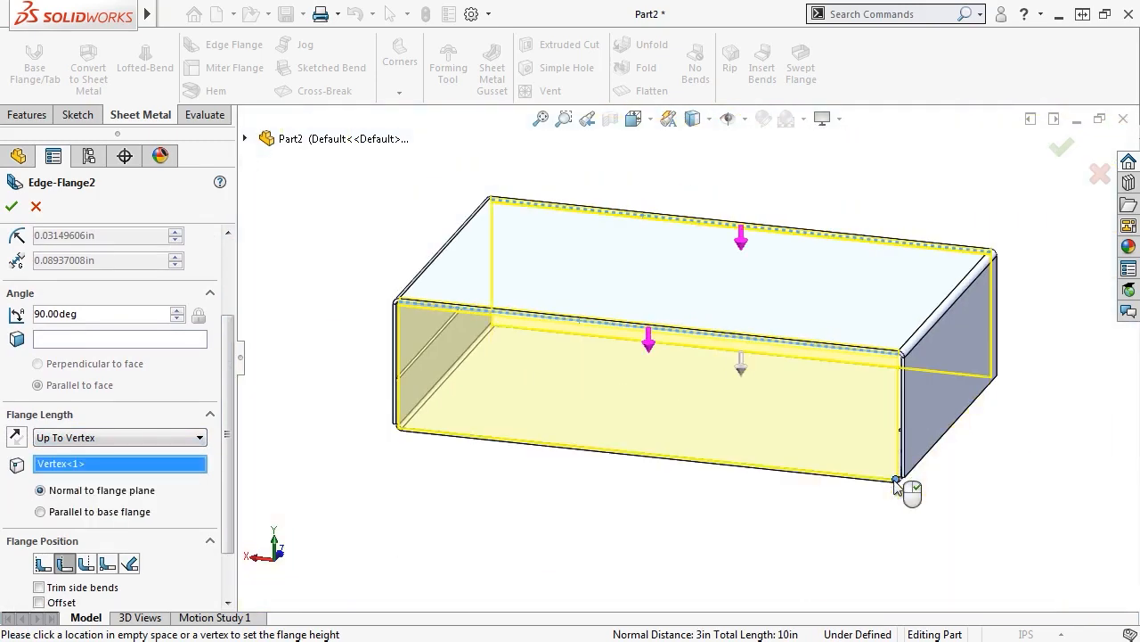
{"action": "left_click", "coordinate": [1061, 148]}
Unsuppress Flat-Pattern10 to view the base body flattened, and return the part to its folded state.
{"action": "middle_click_drag", "start_coordinate": [977, 566], "coordinate": [899, 527]}
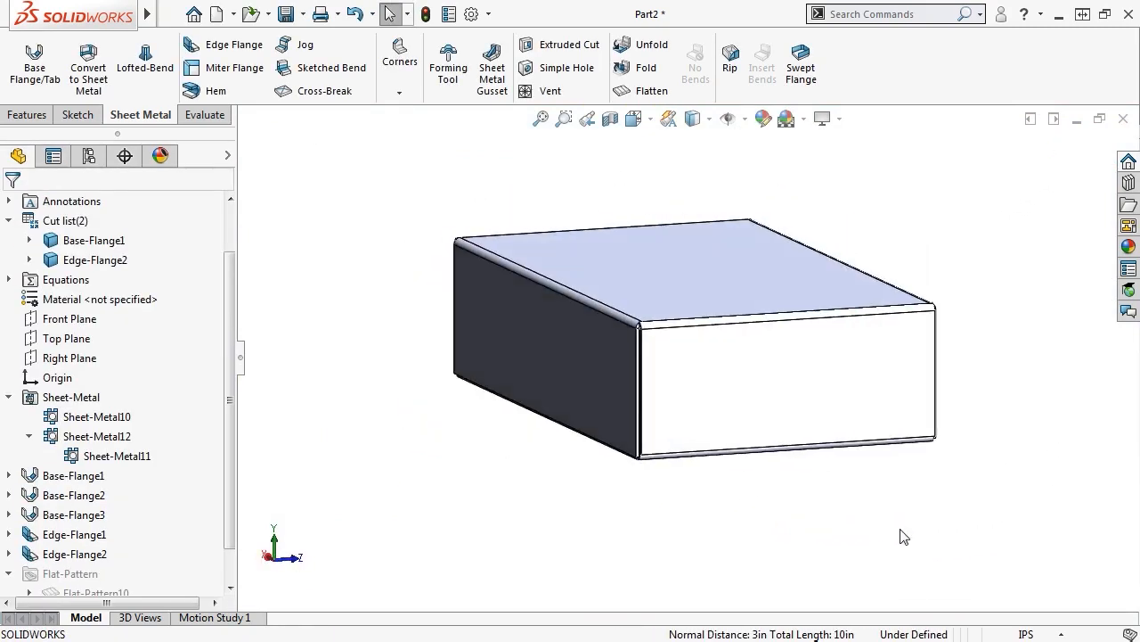
{"action": "key", "text": "ctrl+7"}
{"action": "scroll", "coordinate": [753, 570], "scroll_direction": "down", "scroll_amount": 10}
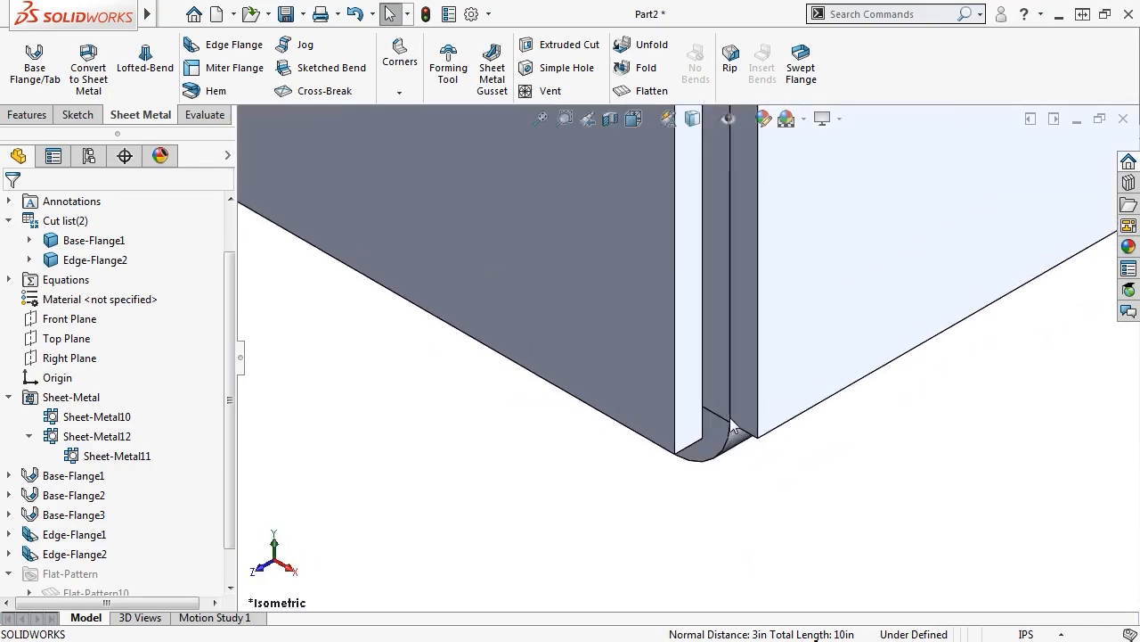
{"action": "key", "text": "f"}
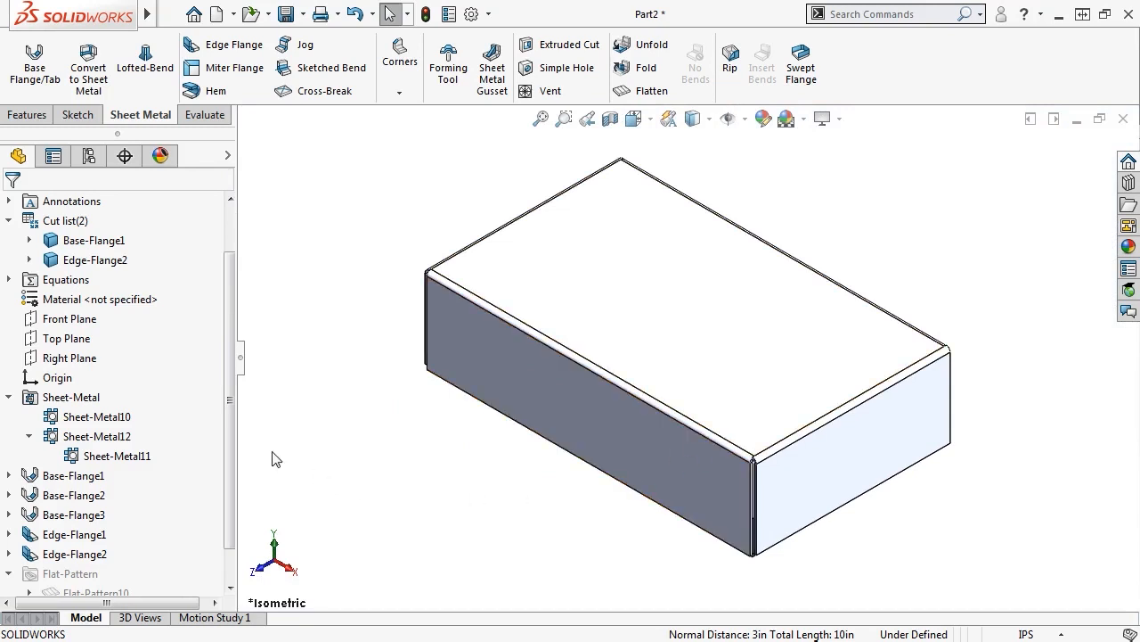
{"action": "scroll", "coordinate": [239, 436], "scroll_direction": "down", "scroll_amount": 1}
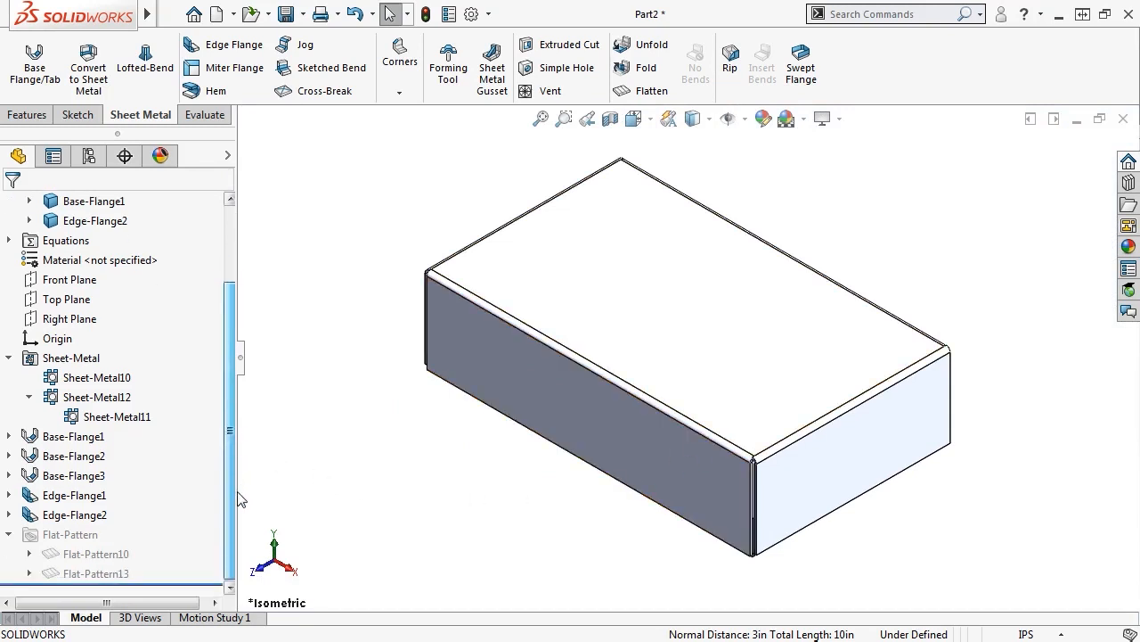
{"action": "left_click", "coordinate": [107, 554]}
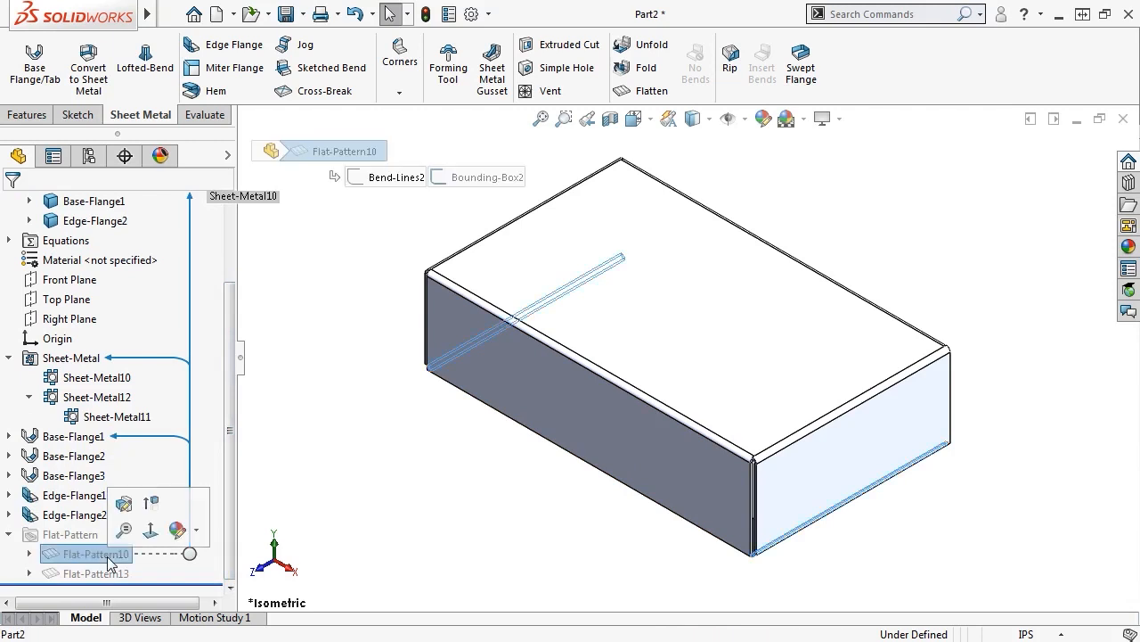
{"action": "left_click", "coordinate": [149, 503]}
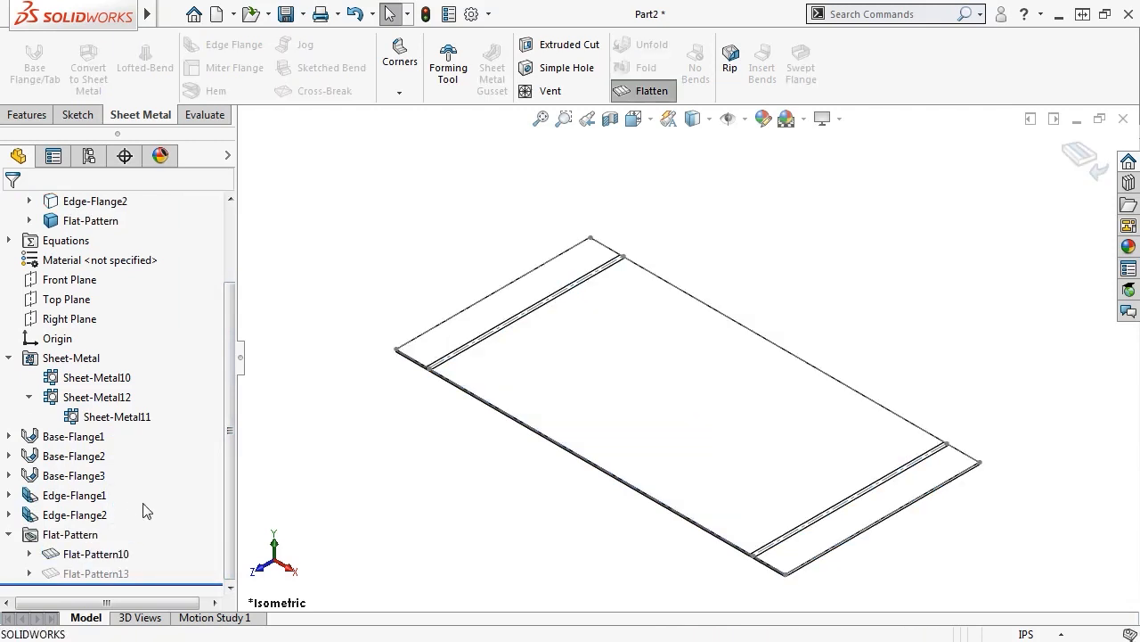
{"action": "left_click", "coordinate": [629, 92]}
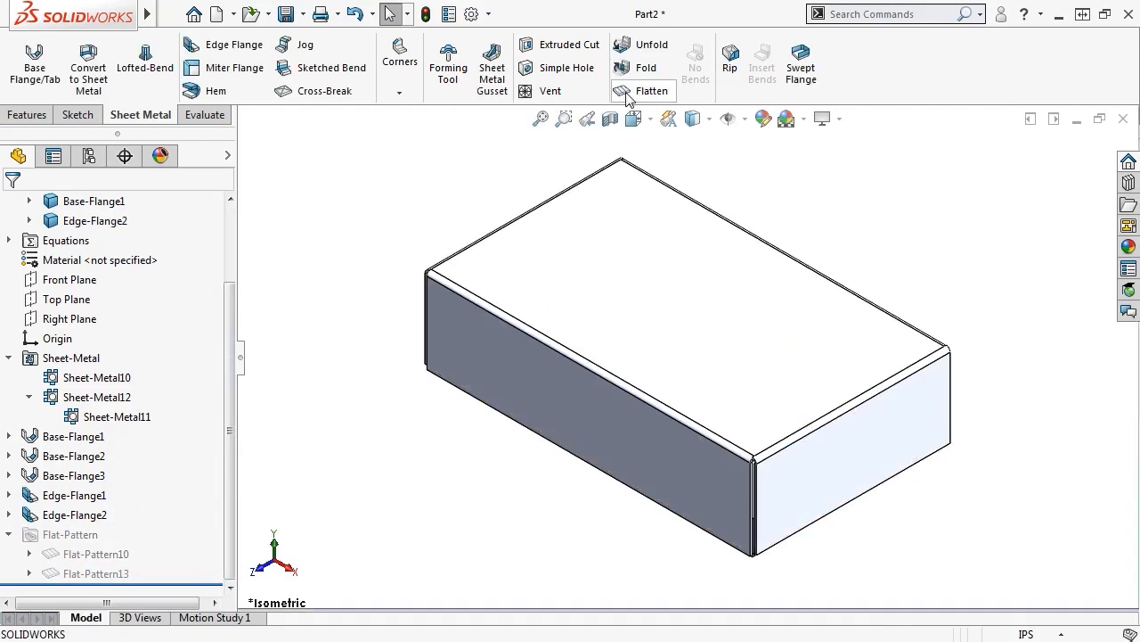